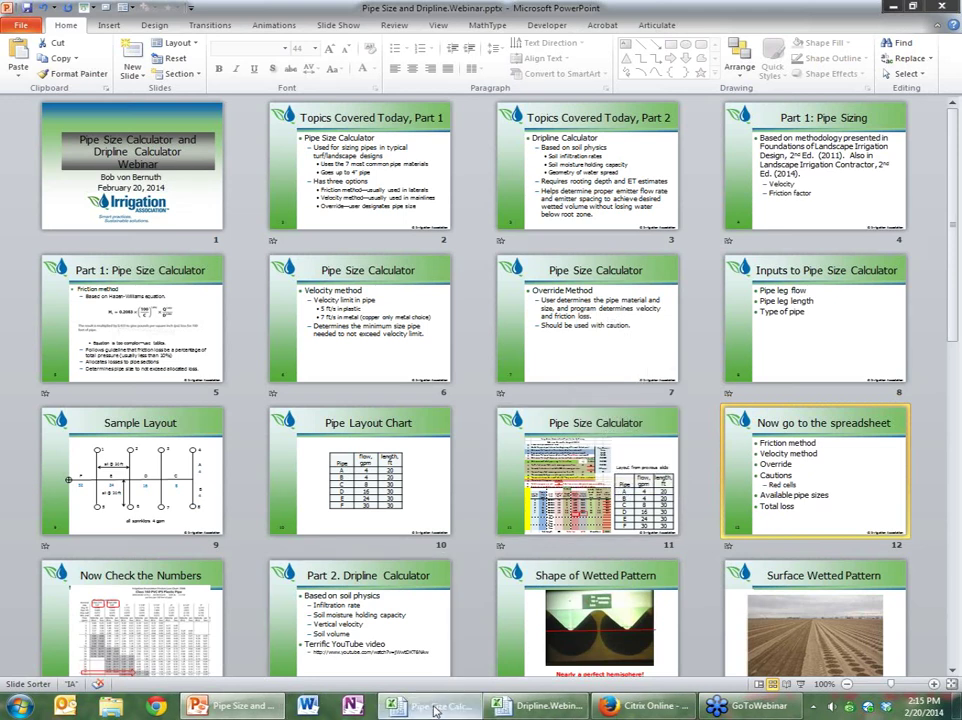
# Bring Pipe Size Calculator XII.xlsx to the front in Excel and zoom the sheet to 150%
pyautogui.click(435, 710)
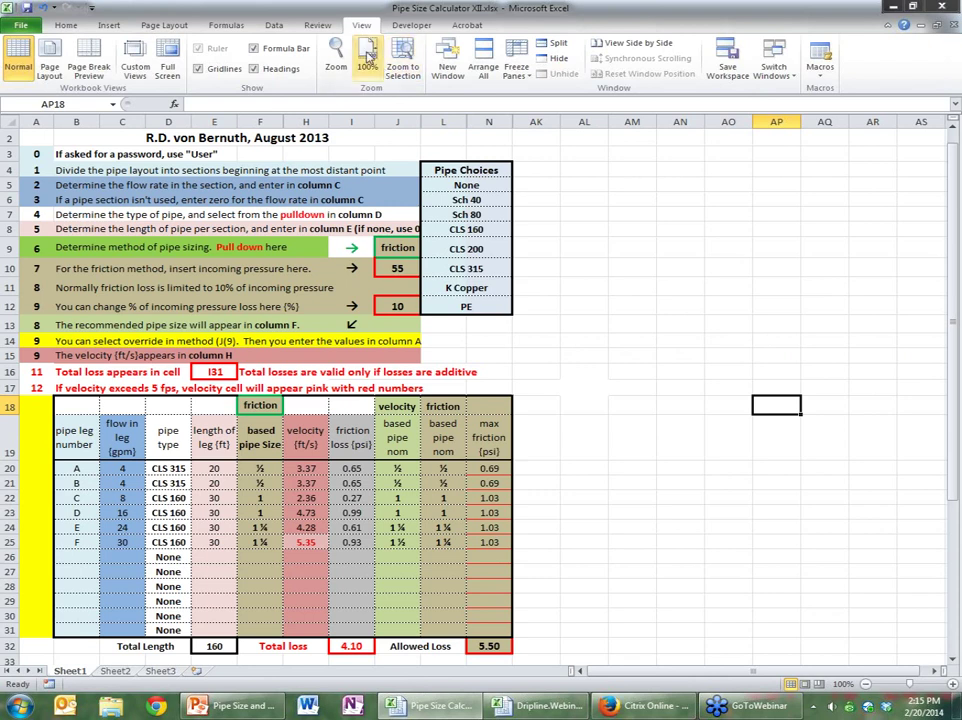
pyautogui.click(337, 60)
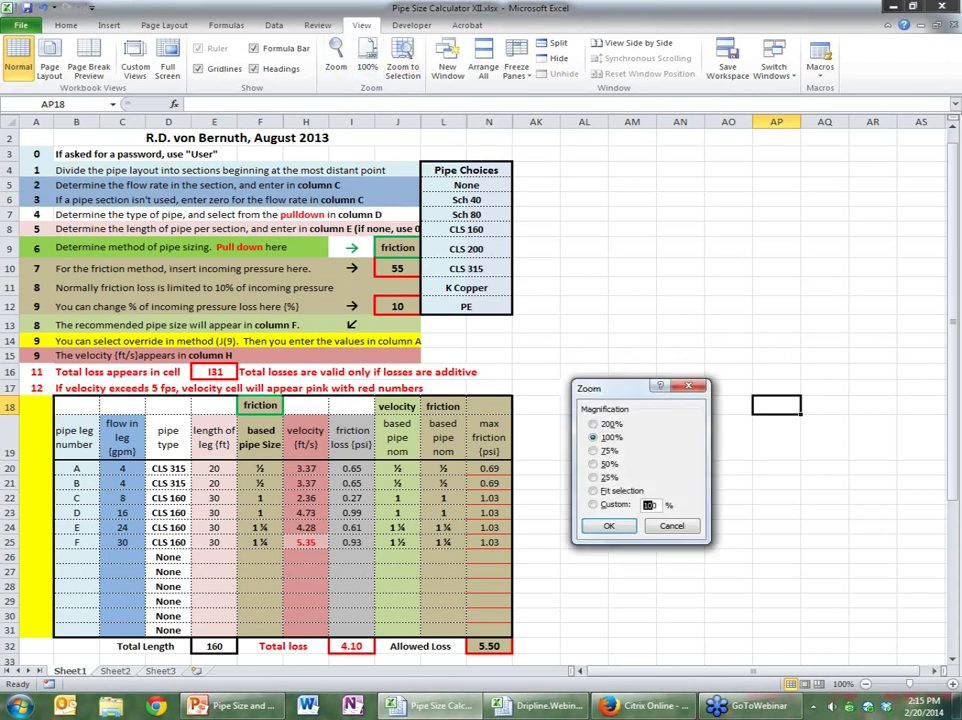
pyautogui.doubleClick(648, 505)
pyautogui.write('150')
pyautogui.click(610, 524)
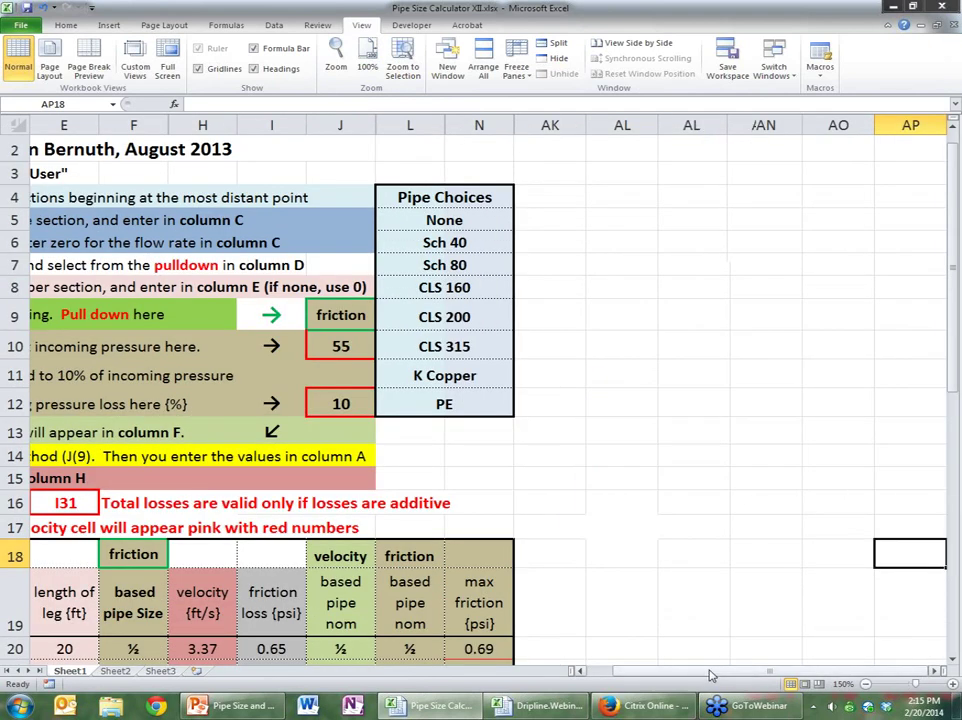
pyautogui.moveTo(710, 676); pyautogui.dragTo(662, 670)
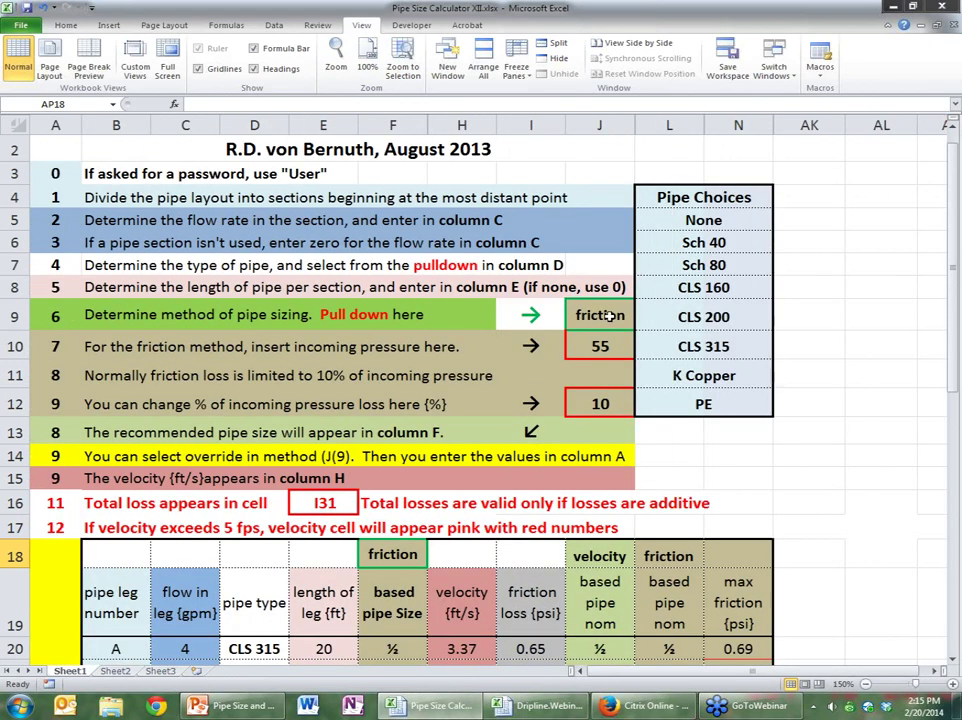
pyautogui.click(608, 315)
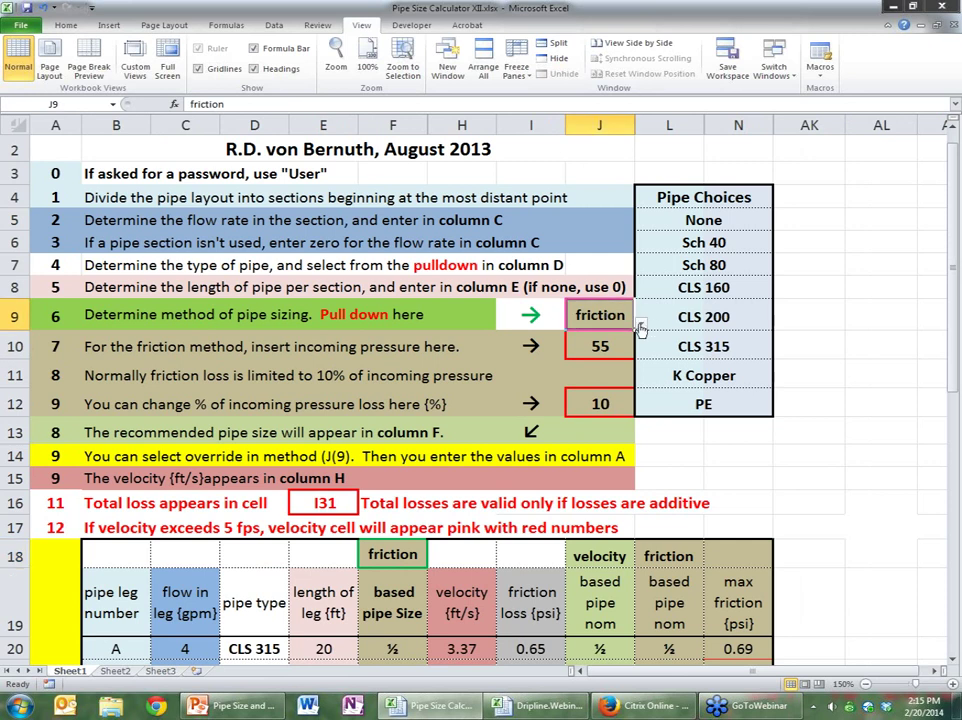
pyautogui.click(641, 324)
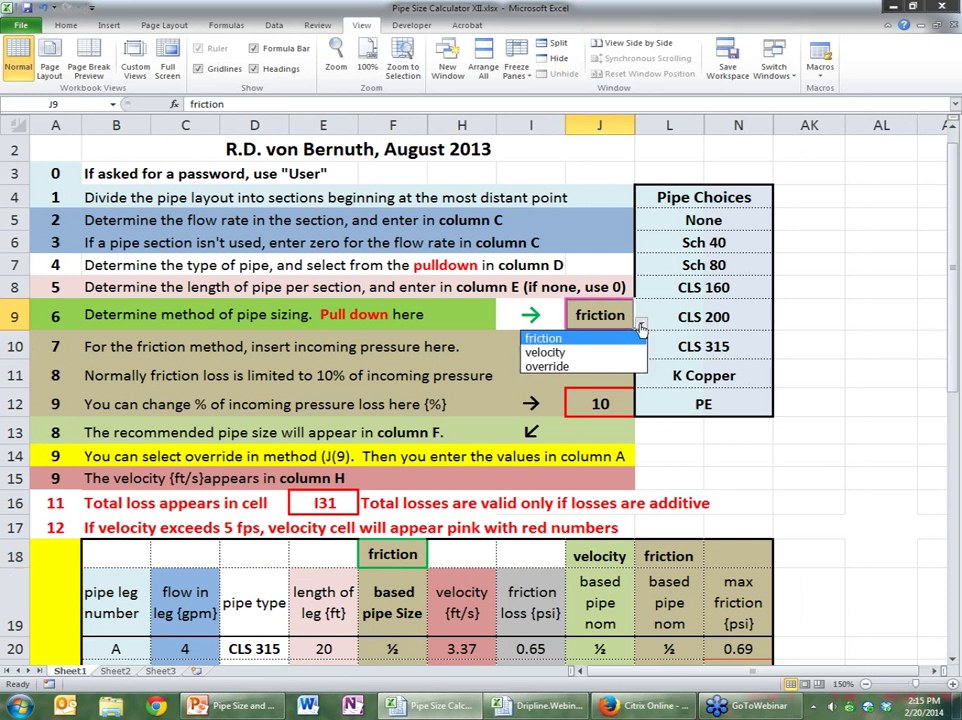
pyautogui.click(578, 343)
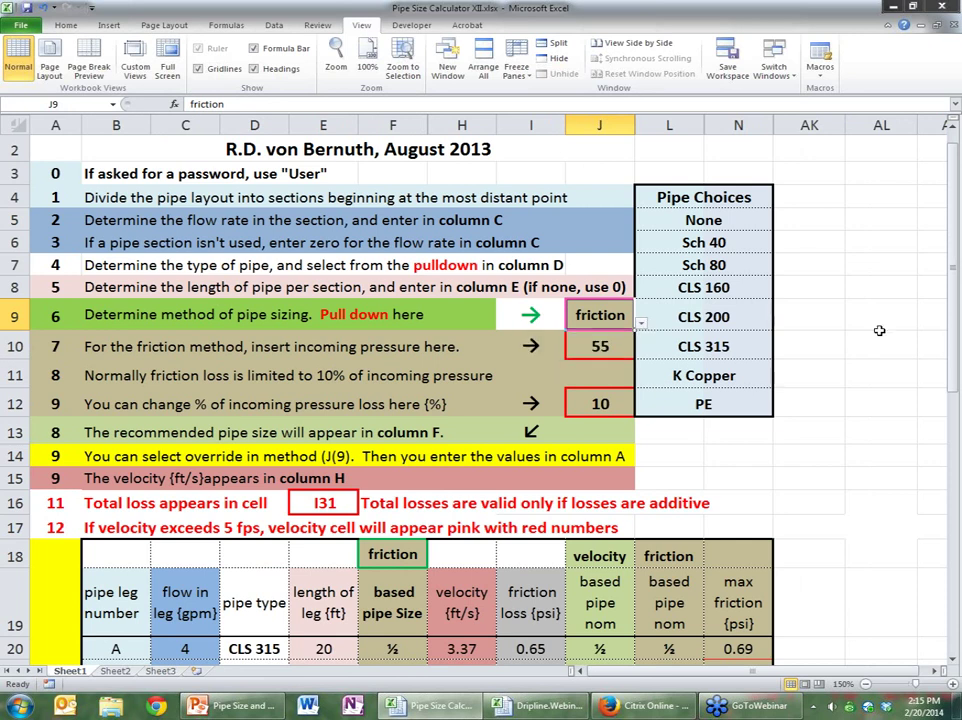
pyautogui.click(589, 346)
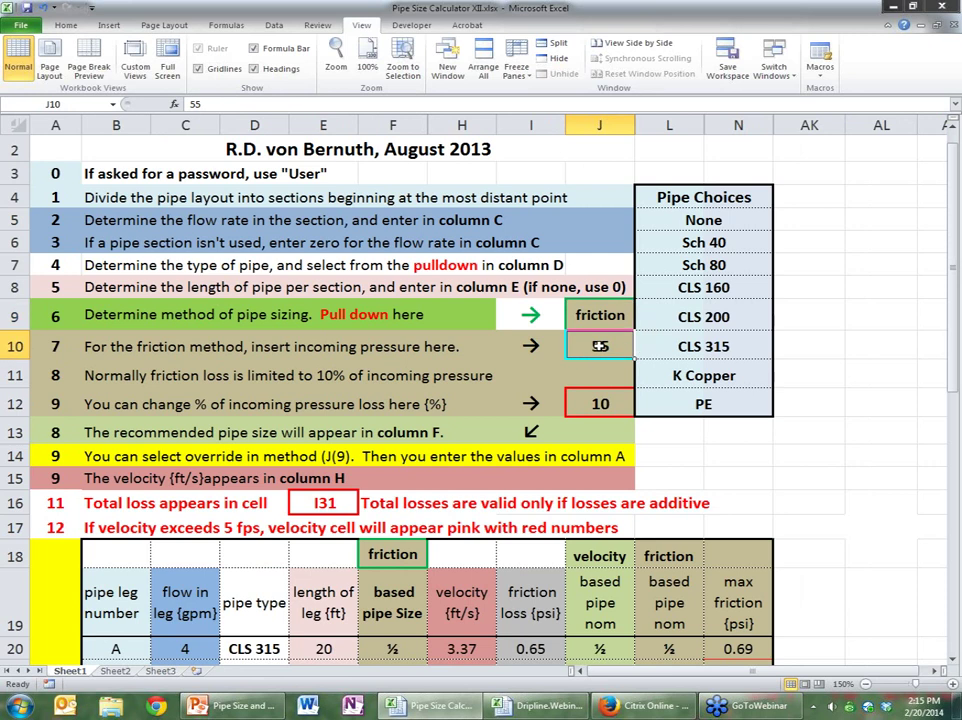
pyautogui.click(886, 368)
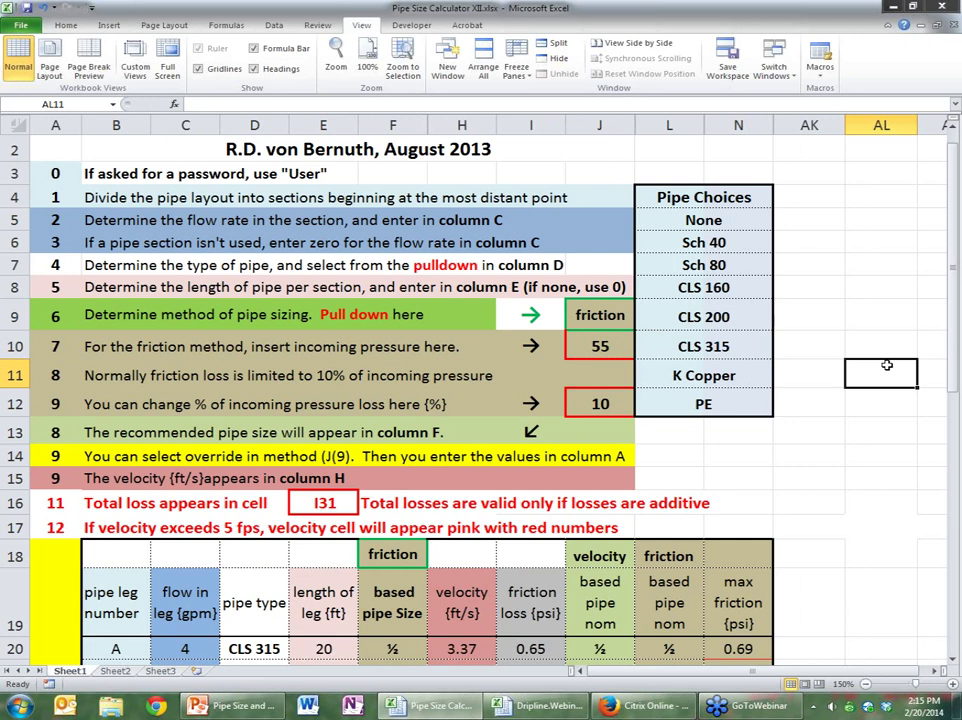
pyautogui.click(600, 403)
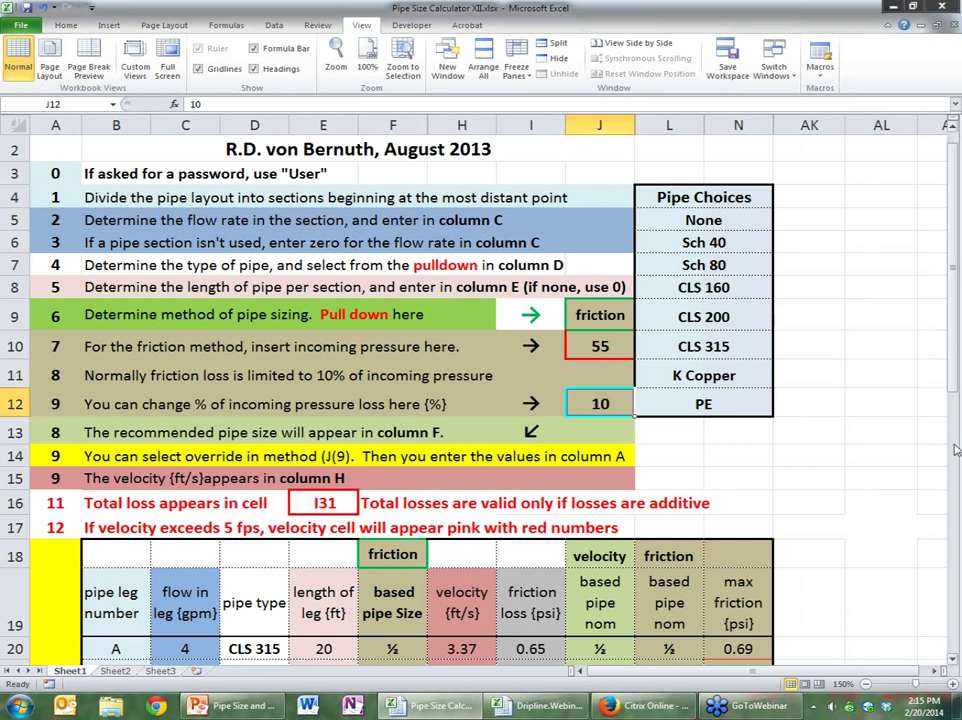
pyautogui.write('10')
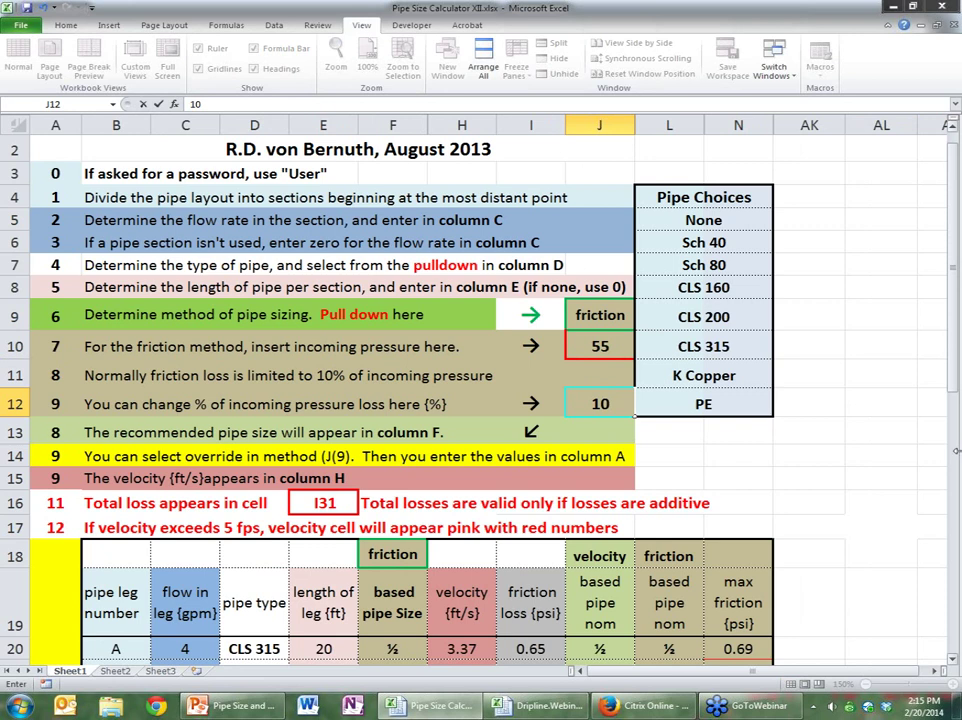
pyautogui.click(881, 455)
pyautogui.moveTo(955, 322); pyautogui.dragTo(955, 330)
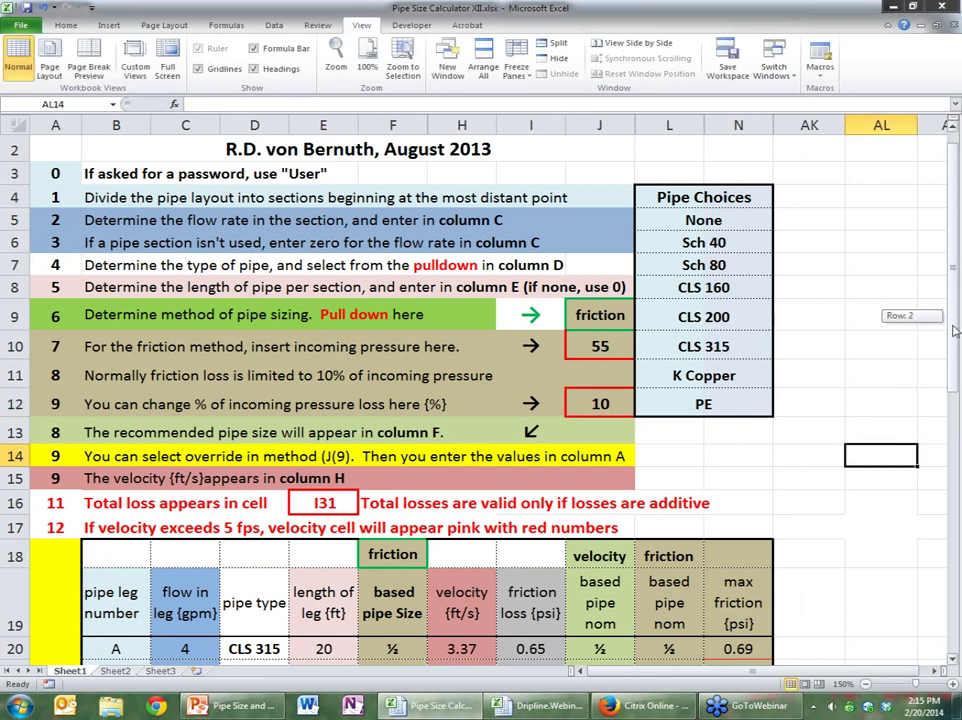
pyautogui.moveTo(955, 330); pyautogui.dragTo(955, 437)
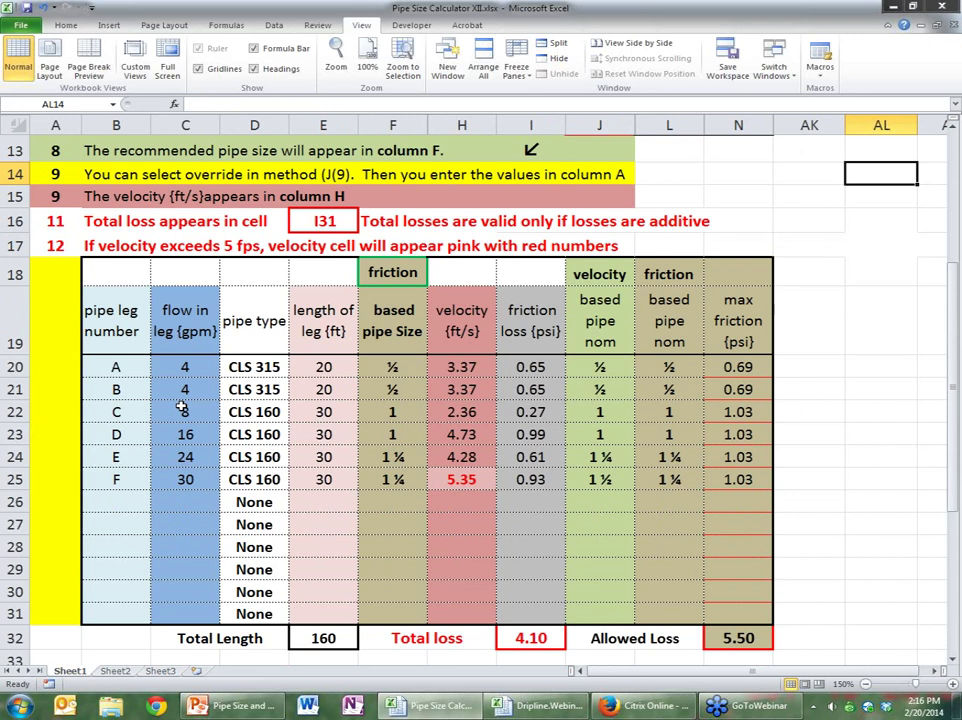
pyautogui.click(459, 479)
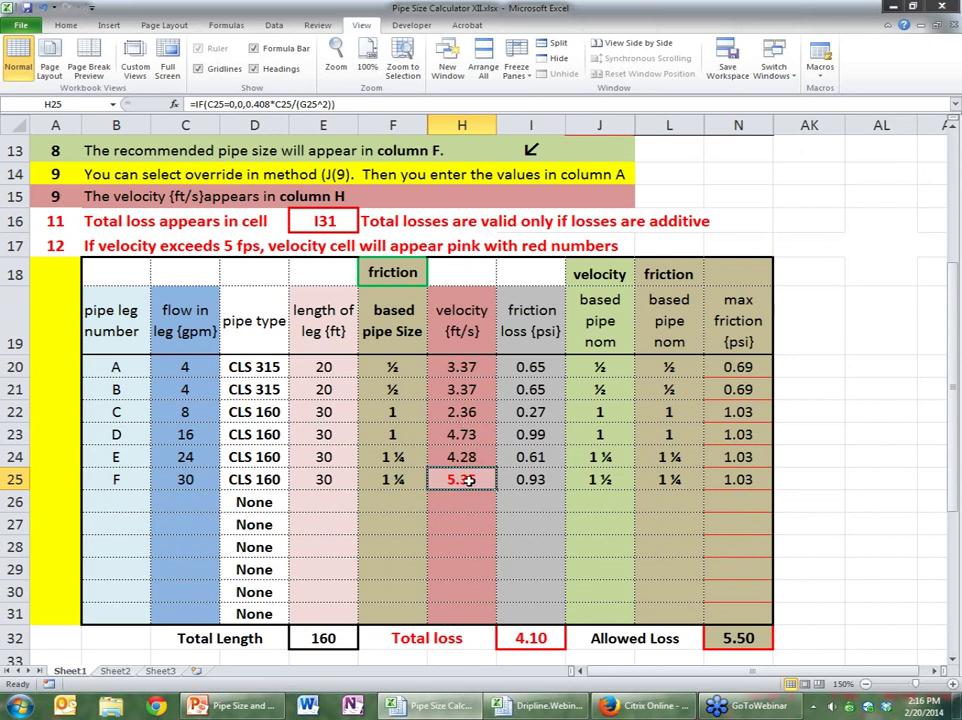
pyautogui.click(889, 450)
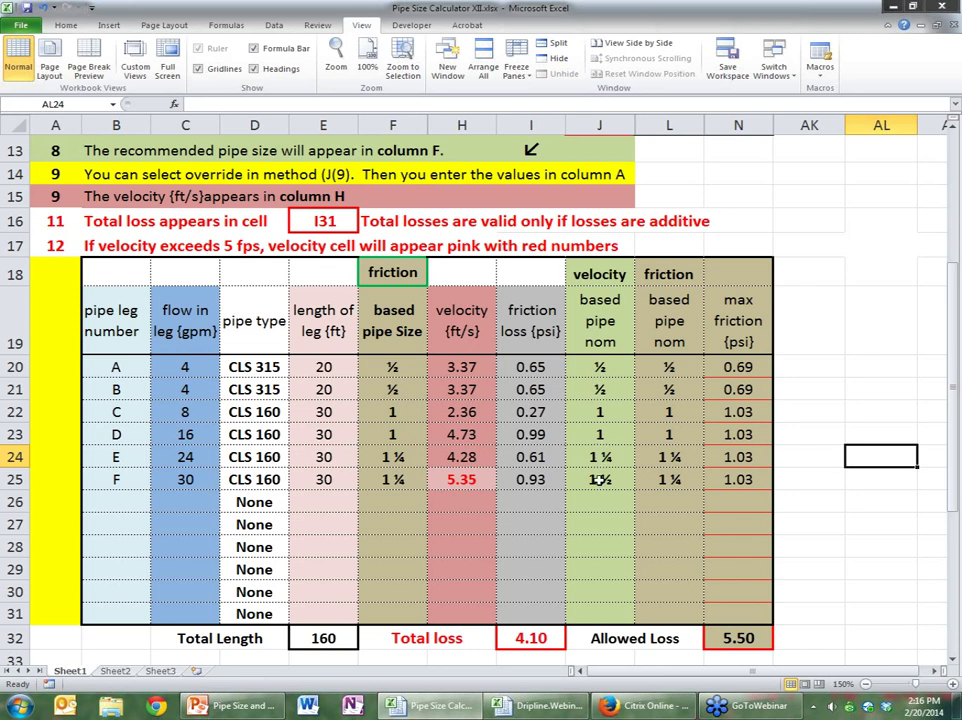
pyautogui.click(600, 480)
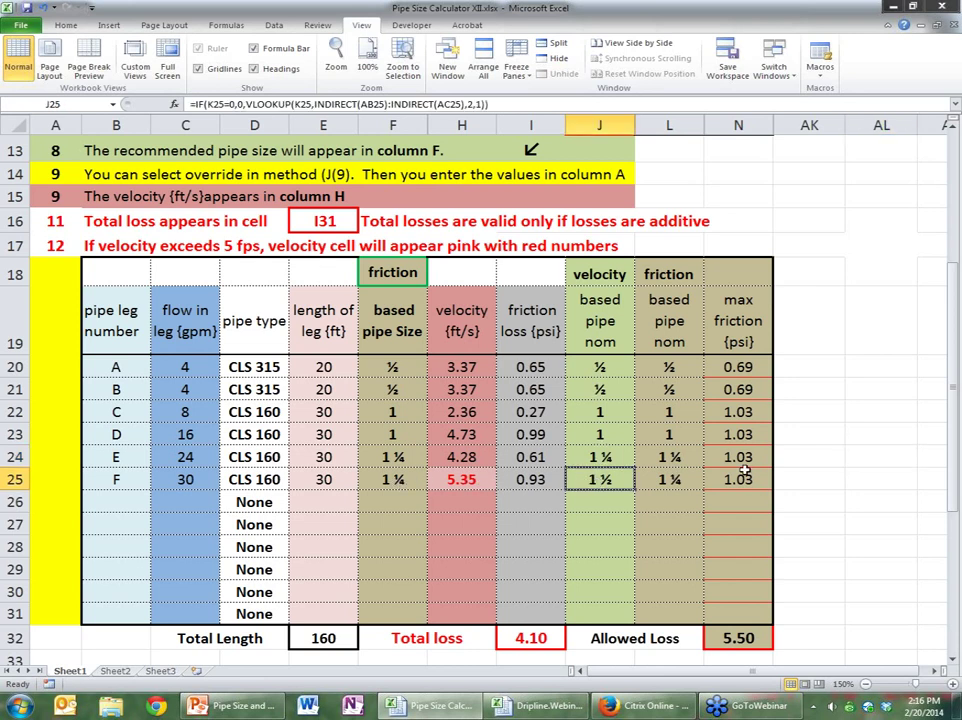
pyautogui.click(835, 478)
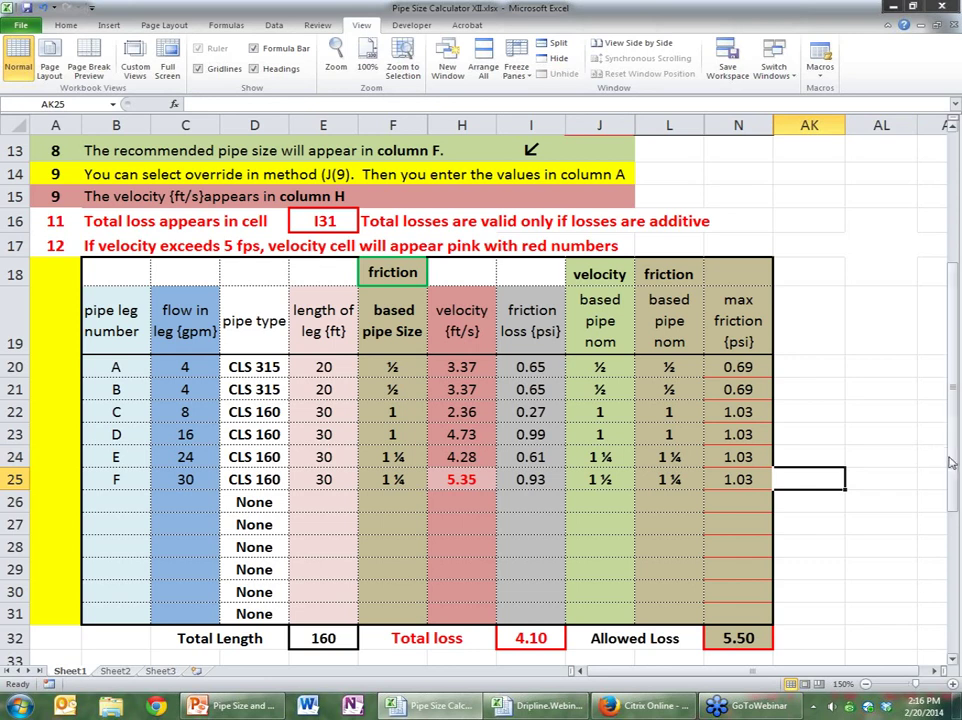
pyautogui.moveTo(951, 462); pyautogui.dragTo(960, 400)
# Set J9's sizing method to velocity, giving leg F 1½ pipe and 3.65 psi total loss
pyautogui.click(599, 219)
pyautogui.click(641, 227)
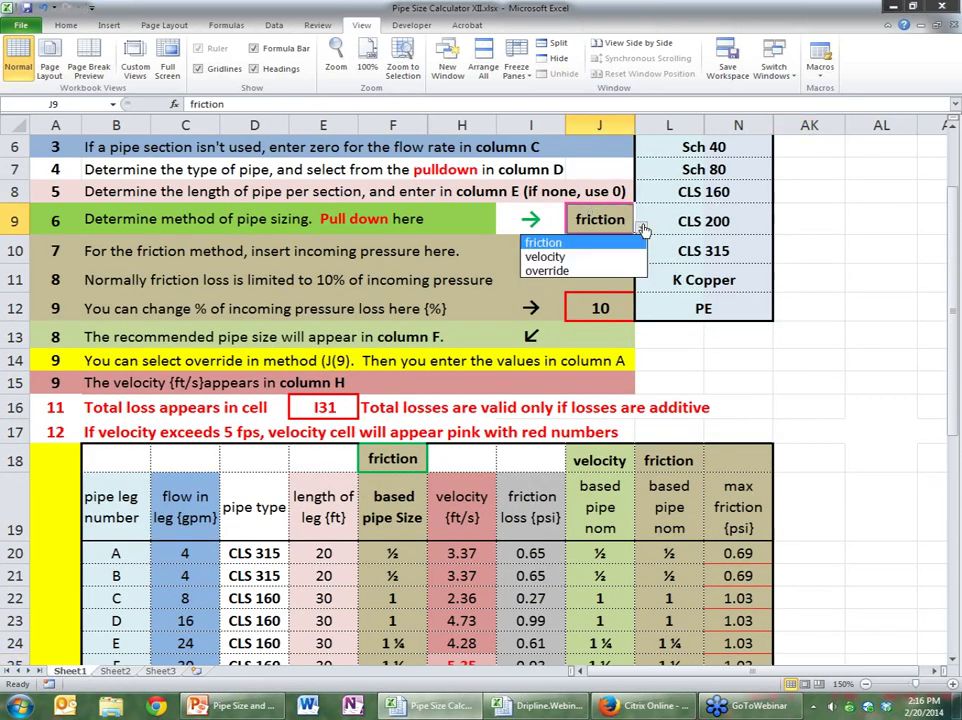
pyautogui.click(580, 256)
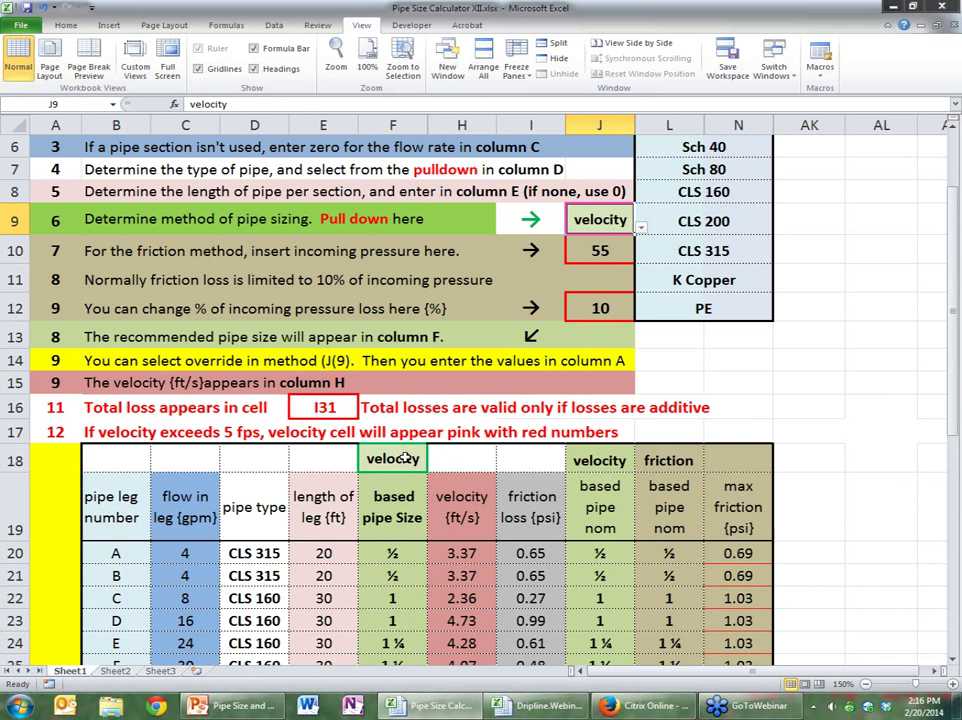
pyautogui.moveTo(953, 316); pyautogui.dragTo(953, 316)
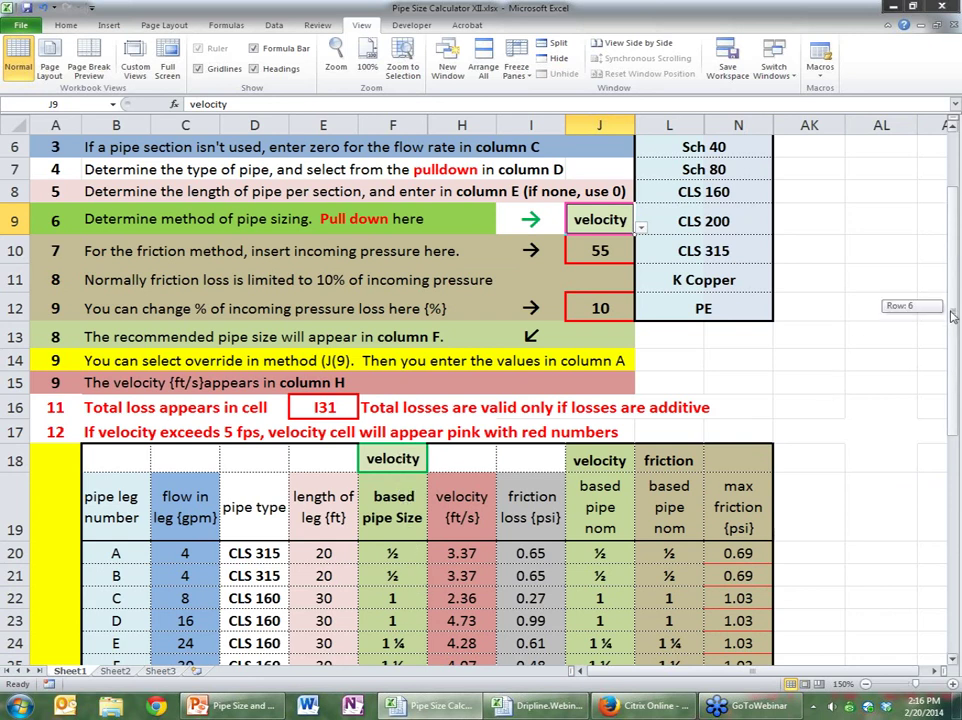
pyautogui.moveTo(953, 316); pyautogui.dragTo(953, 360)
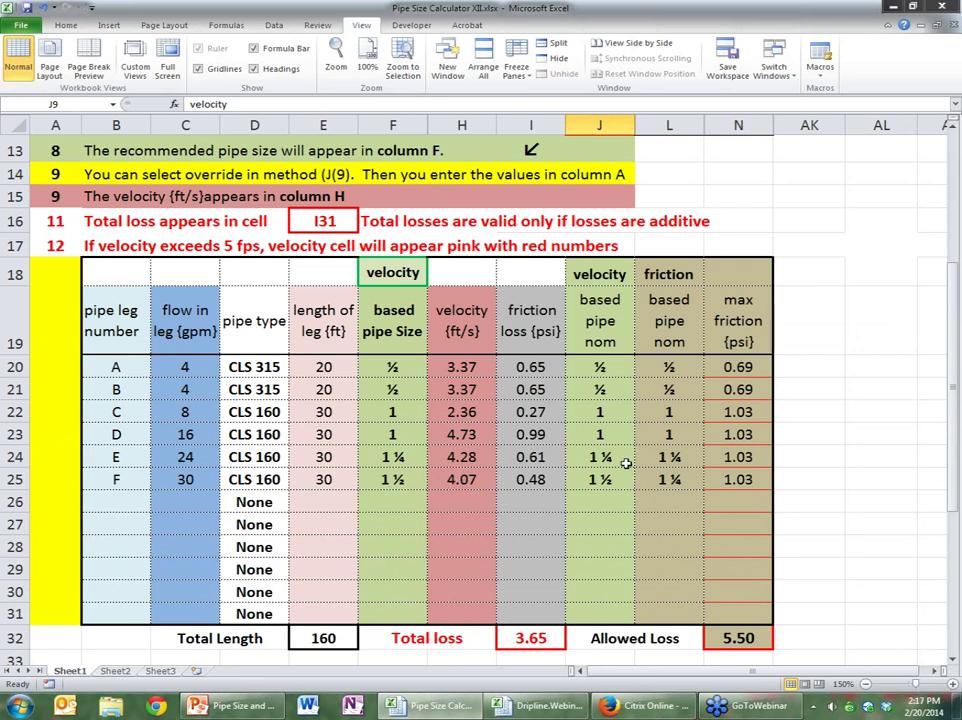
pyautogui.click(900, 428)
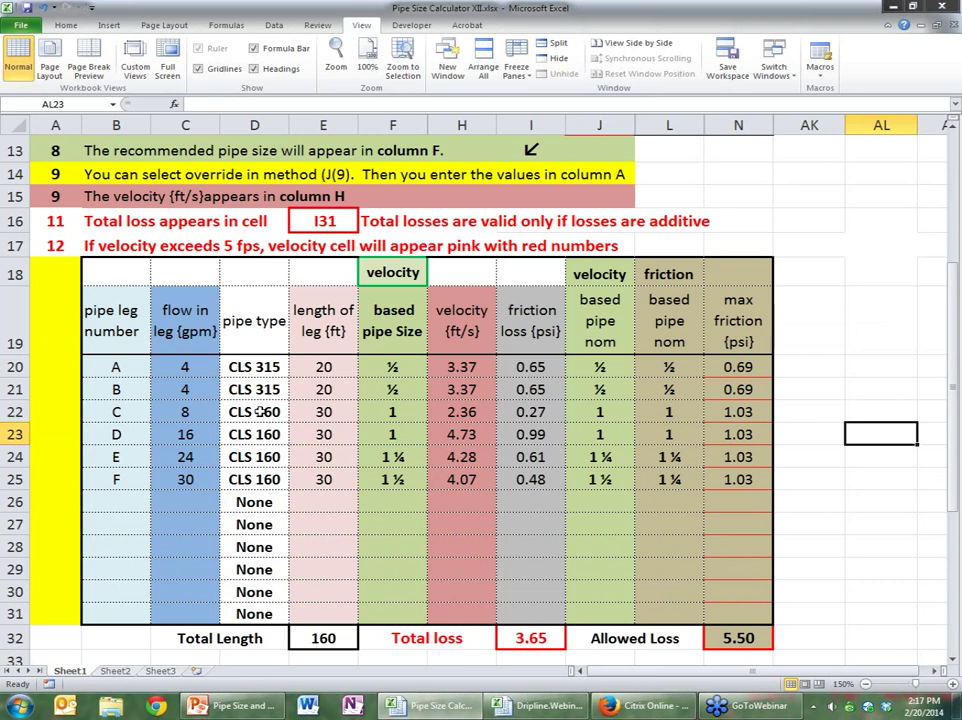
pyautogui.click(258, 412)
# Change leg C's pipe type in D22 to CLS 200
pyautogui.click(296, 416)
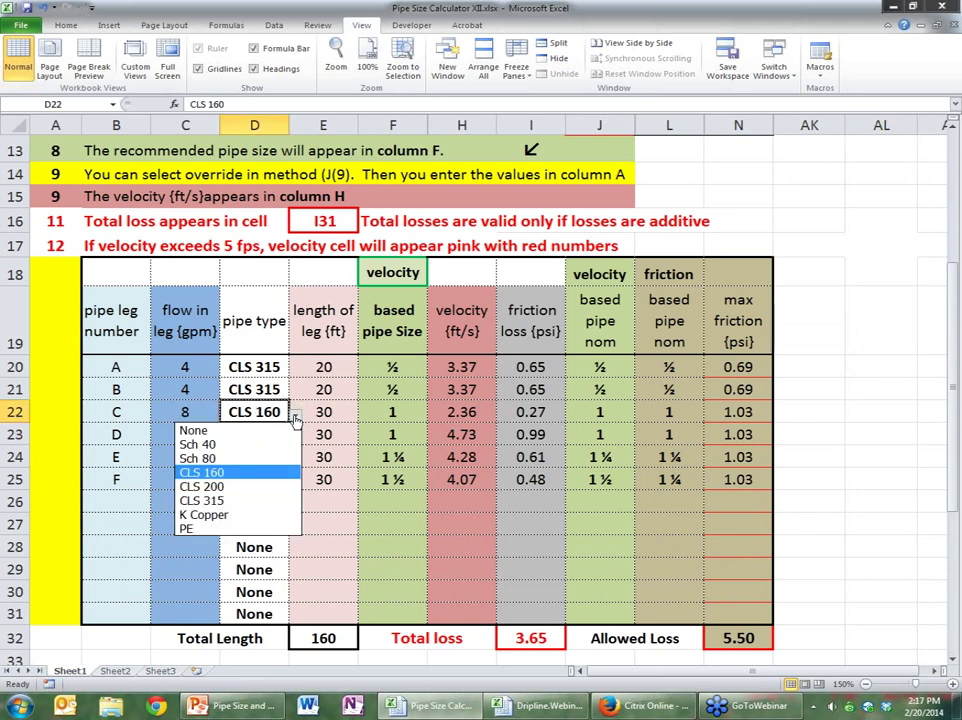
pyautogui.click(201, 486)
pyautogui.click(843, 509)
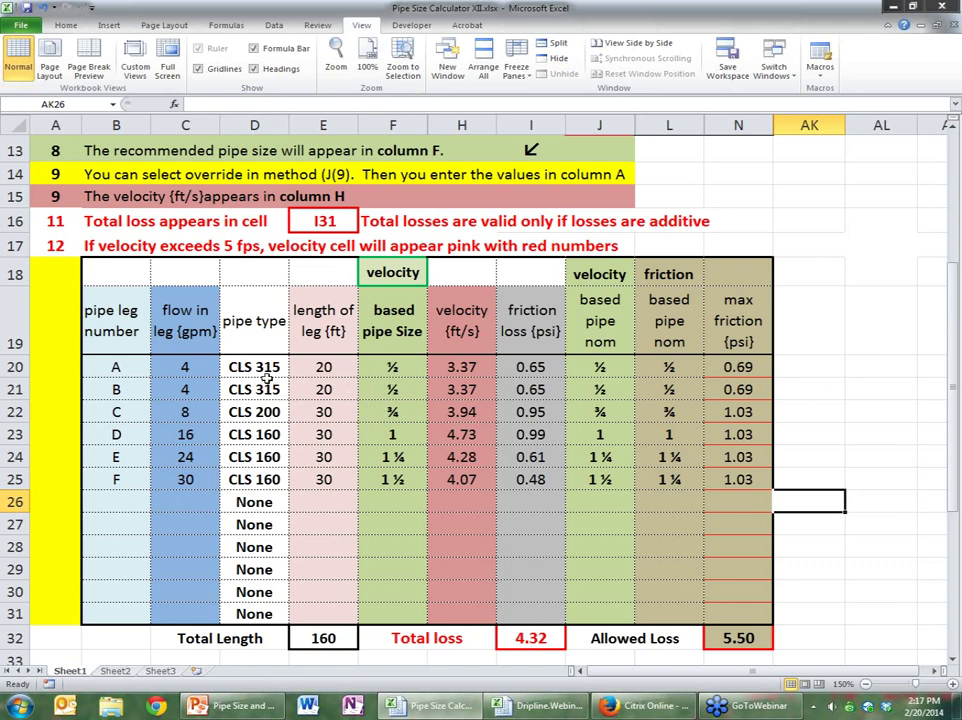
# Try CLS 160 for legs A and B, and return leg C to CLS 160
pyautogui.click(258, 367)
pyautogui.click(298, 369)
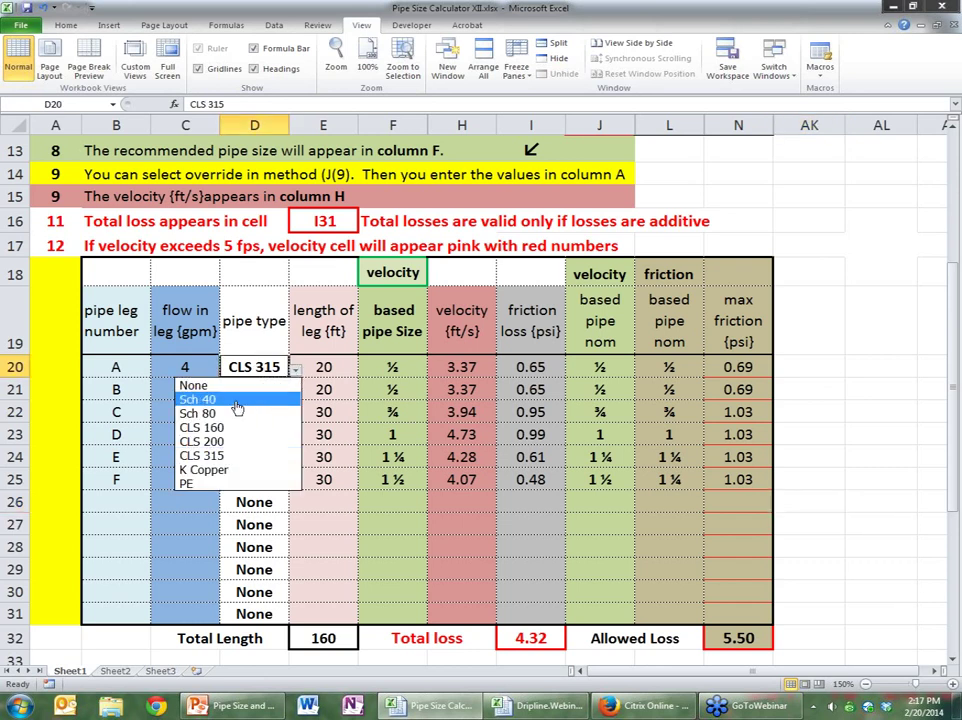
pyautogui.click(220, 428)
pyautogui.click(258, 390)
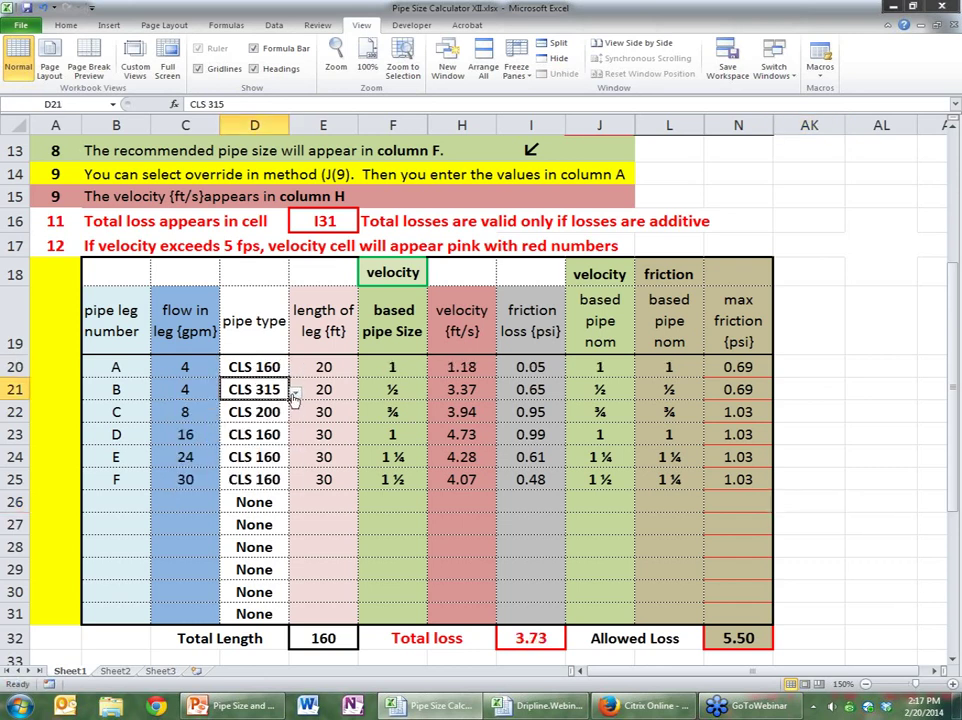
pyautogui.click(295, 391)
pyautogui.click(201, 450)
pyautogui.click(258, 412)
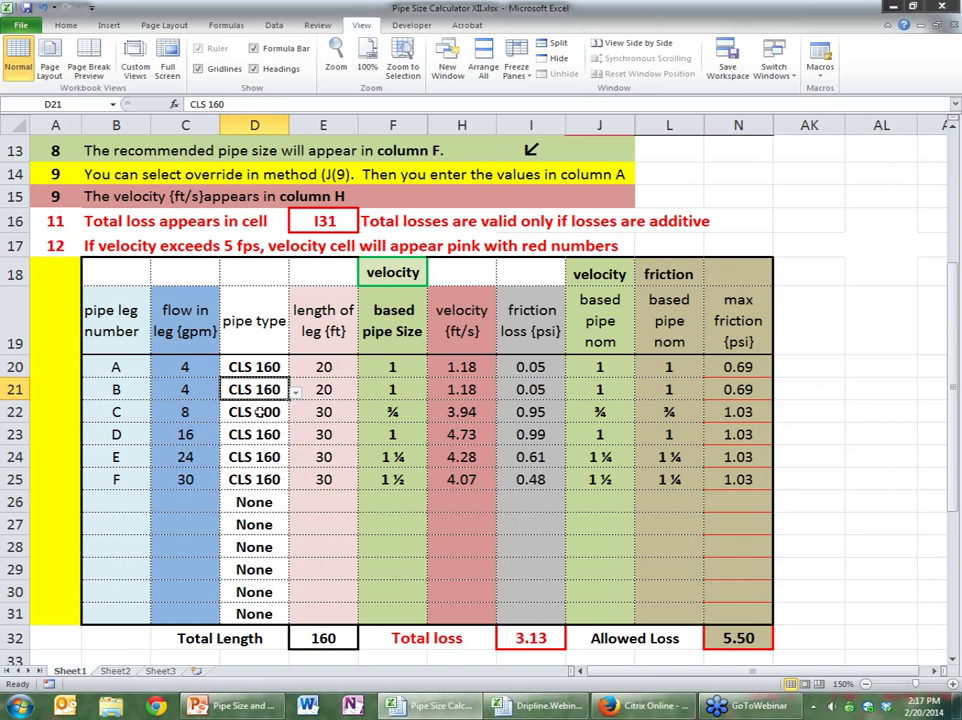
pyautogui.click(295, 413)
pyautogui.click(201, 486)
pyautogui.click(295, 414)
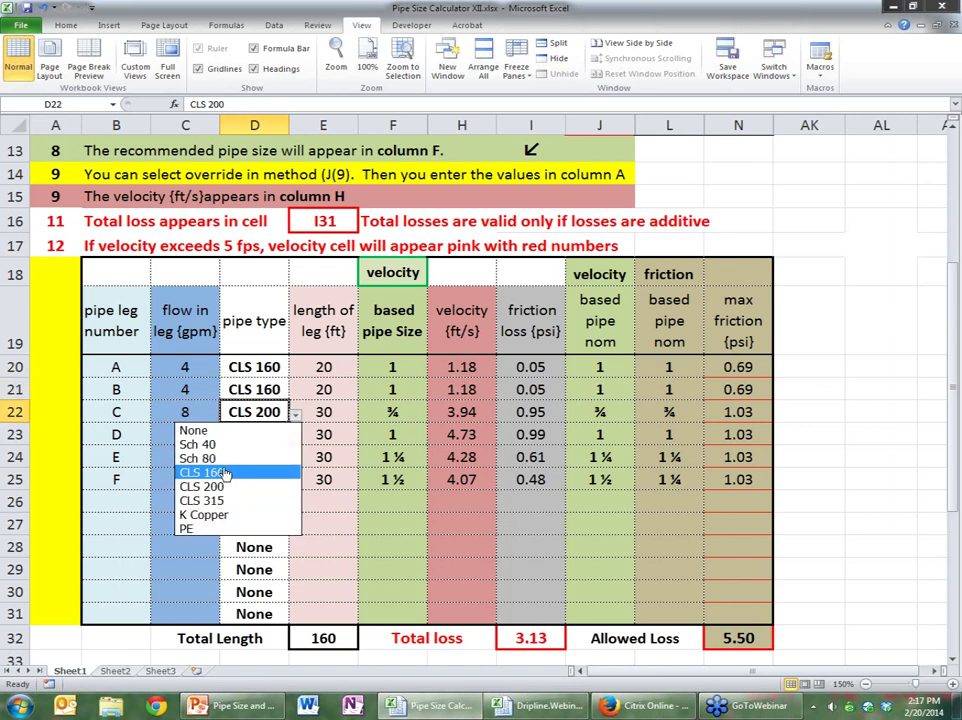
pyautogui.click(226, 473)
pyautogui.click(838, 450)
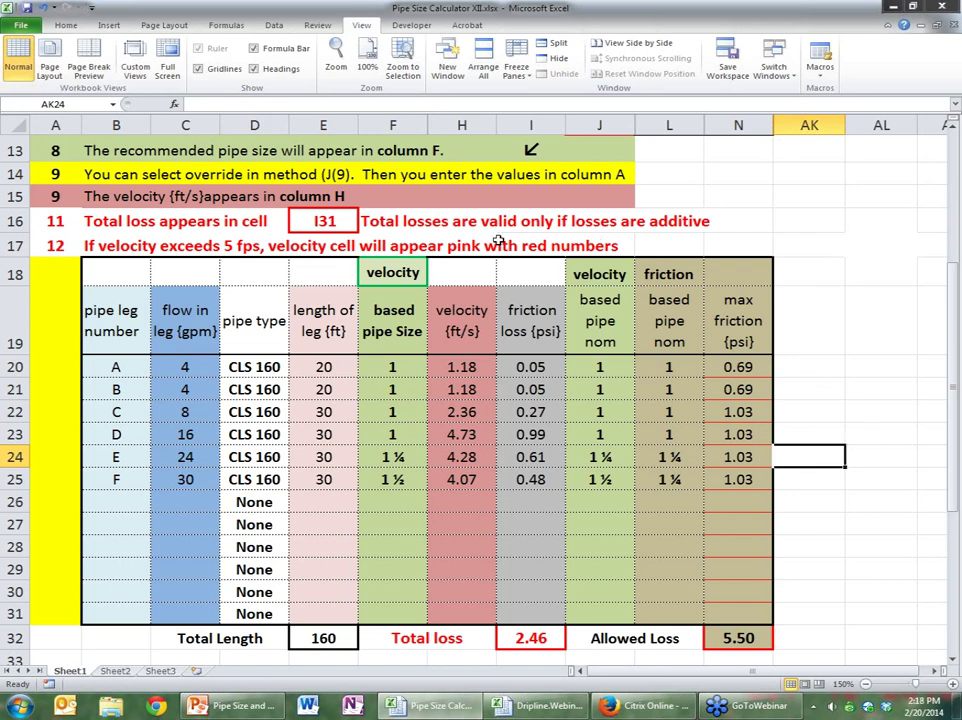
# Set leg C to CLS 200 and legs B and A to CLS 315, raising total loss to 4.32
pyautogui.click(254, 410)
pyautogui.click(296, 413)
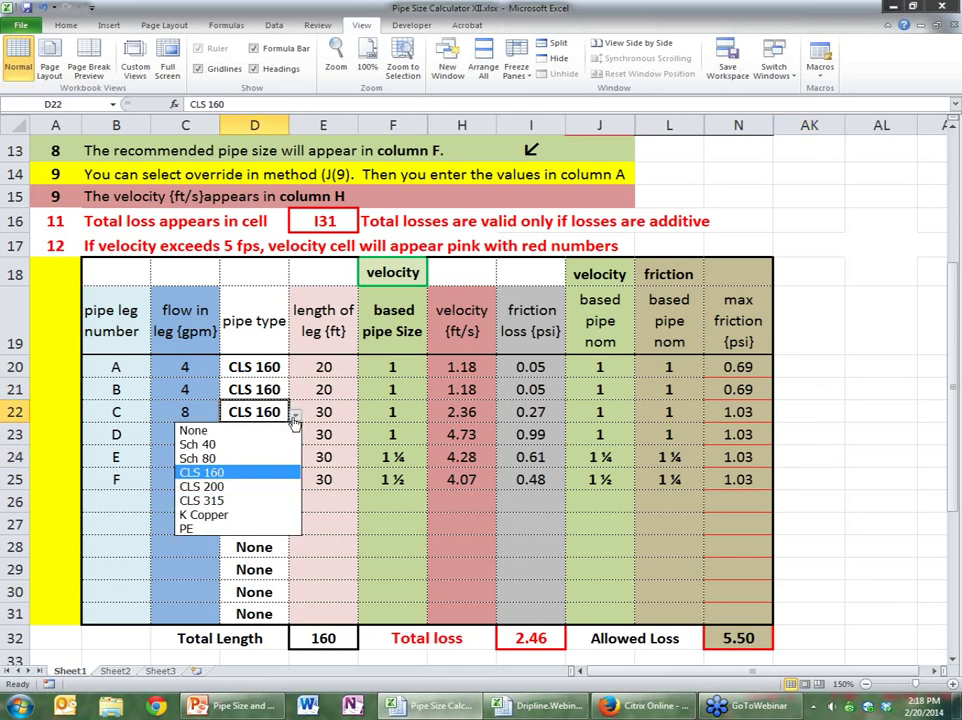
pyautogui.click(212, 486)
pyautogui.click(284, 391)
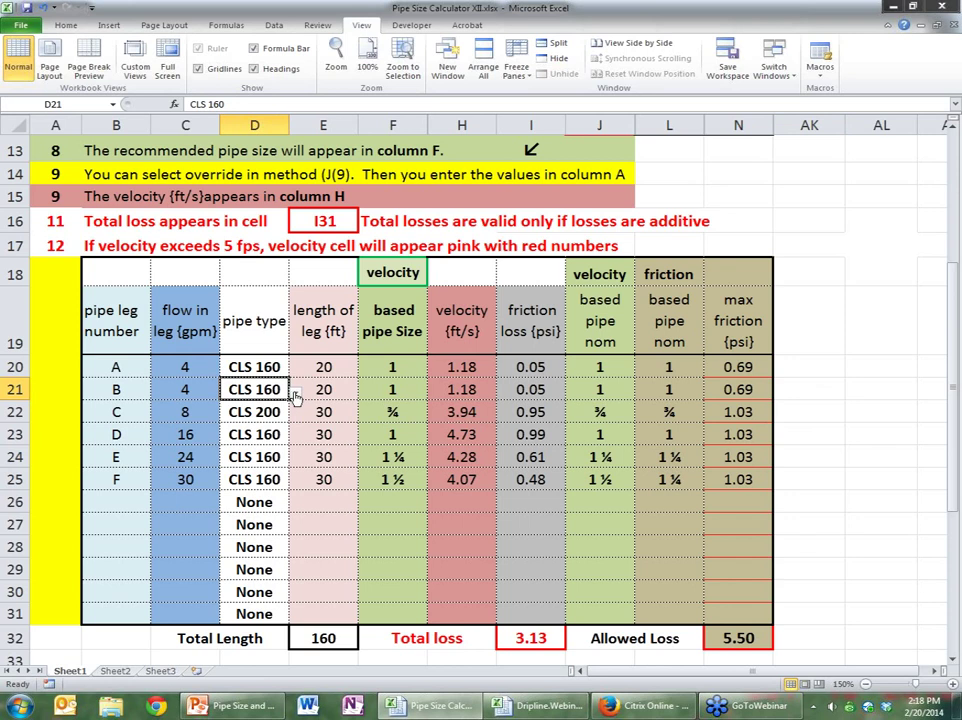
pyautogui.click(296, 391)
pyautogui.click(200, 483)
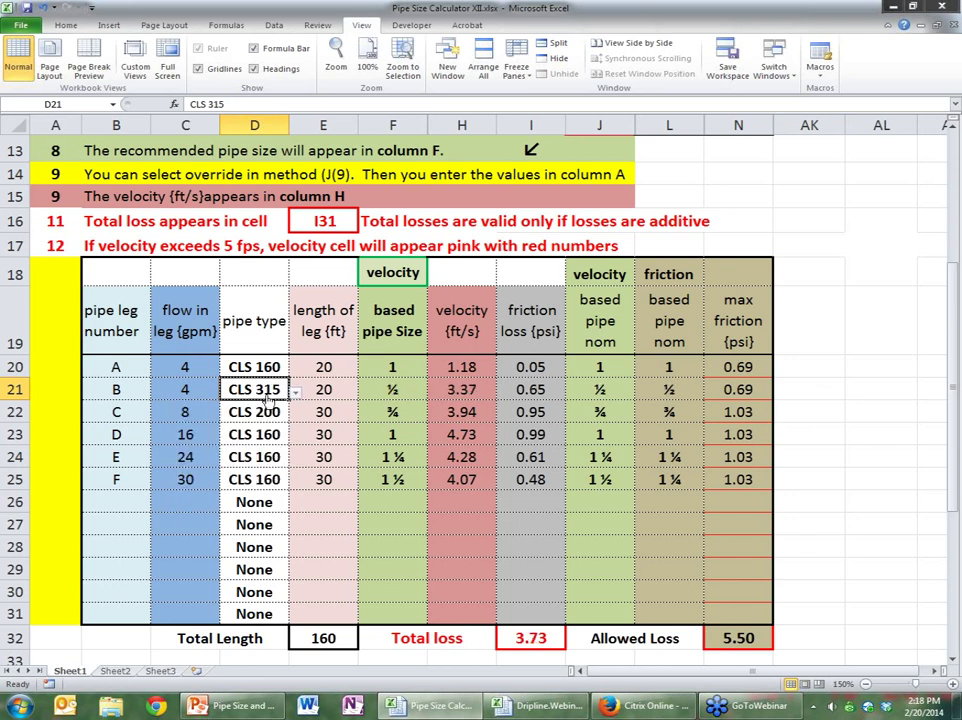
pyautogui.click(268, 367)
pyautogui.click(296, 368)
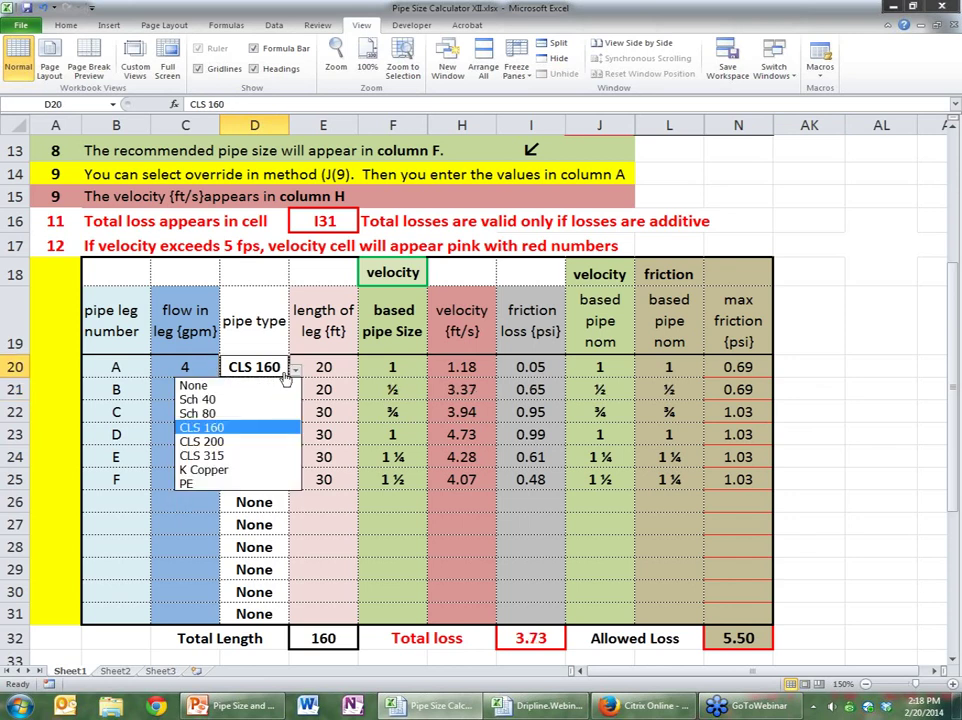
pyautogui.click(205, 455)
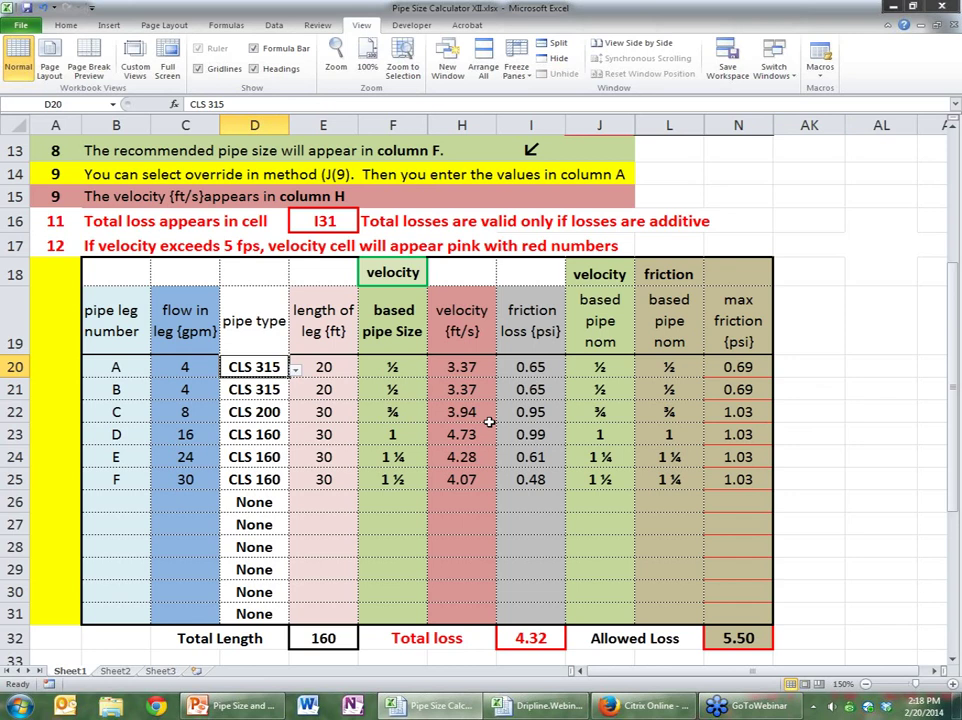
pyautogui.click(861, 422)
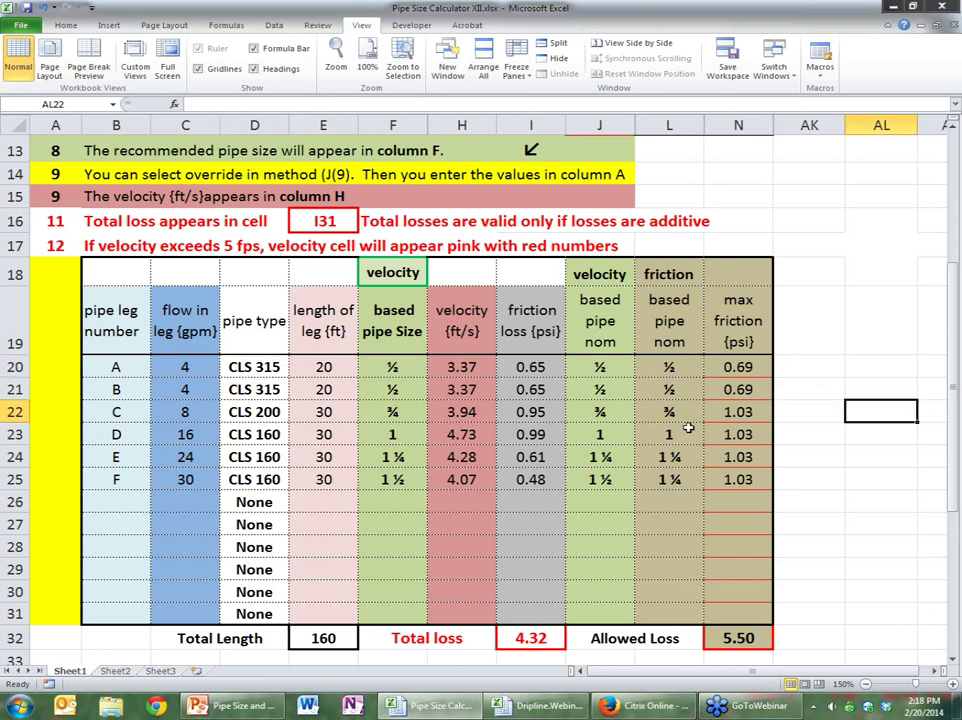
pyautogui.click(952, 400)
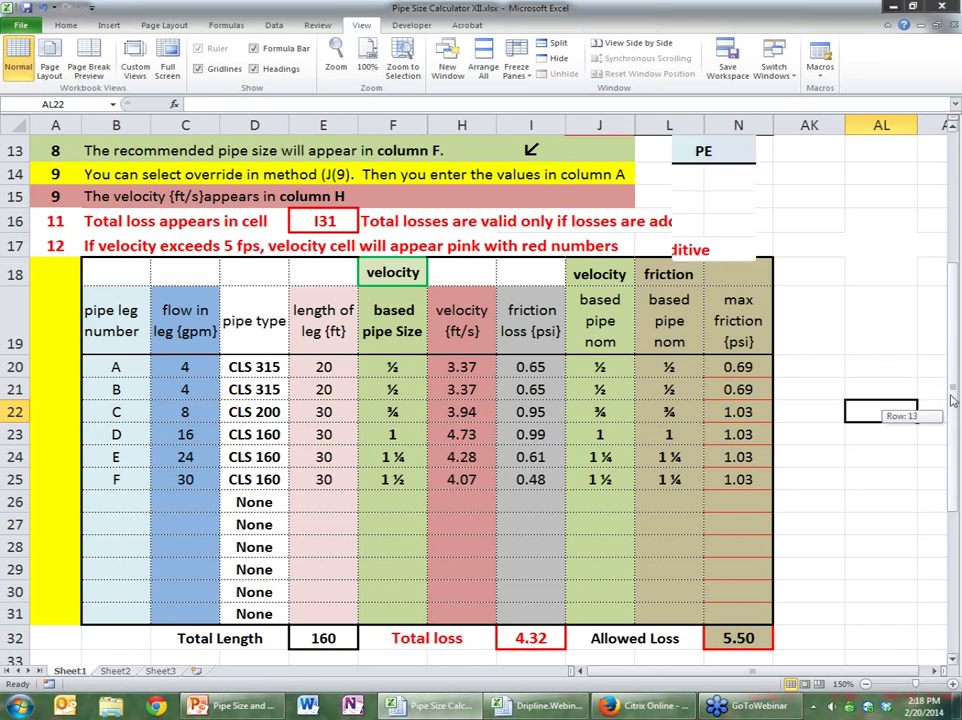
pyautogui.moveTo(952, 400); pyautogui.dragTo(951, 372)
# Choose friction in J9's sizing method list, putting total loss at 4.78 psi against 5.50 allowed
pyautogui.click(600, 197)
pyautogui.click(641, 204)
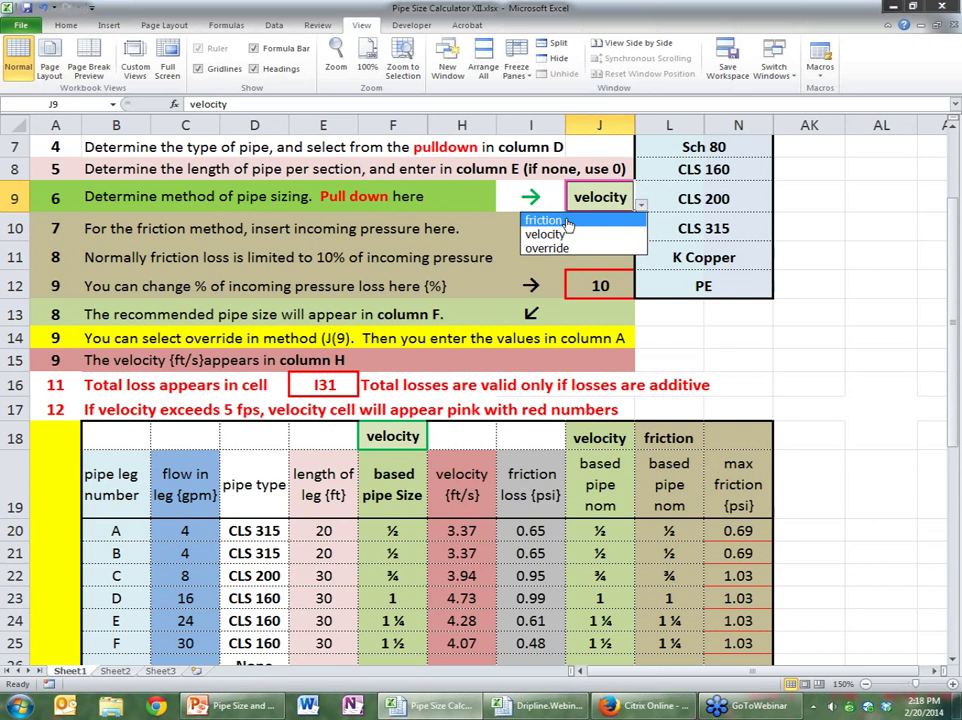
pyautogui.click(590, 218)
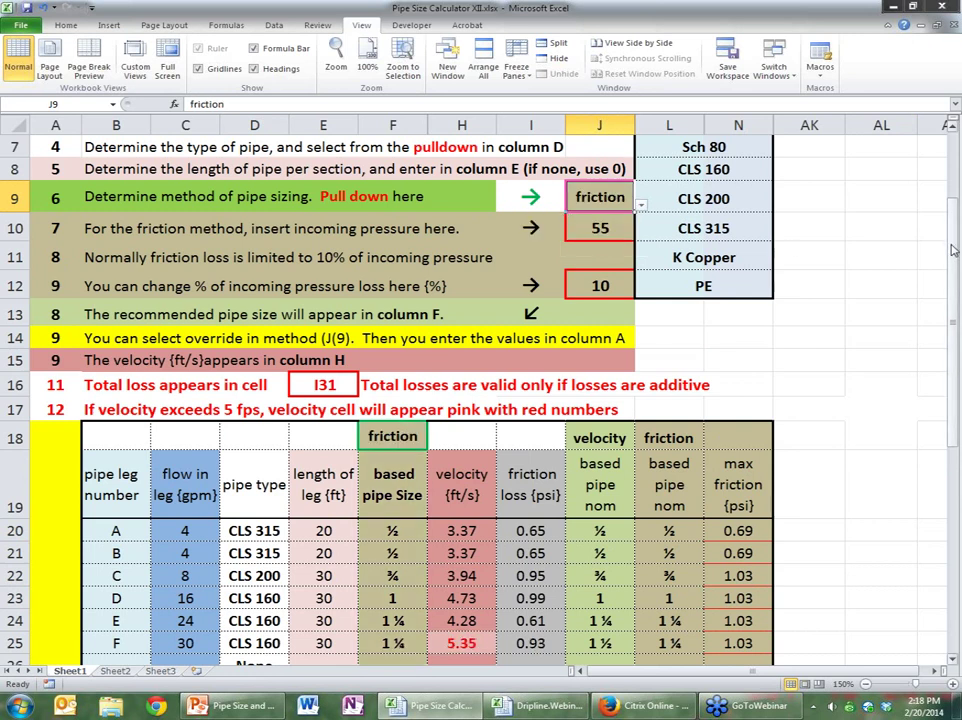
pyautogui.moveTo(953, 250); pyautogui.dragTo(952, 420)
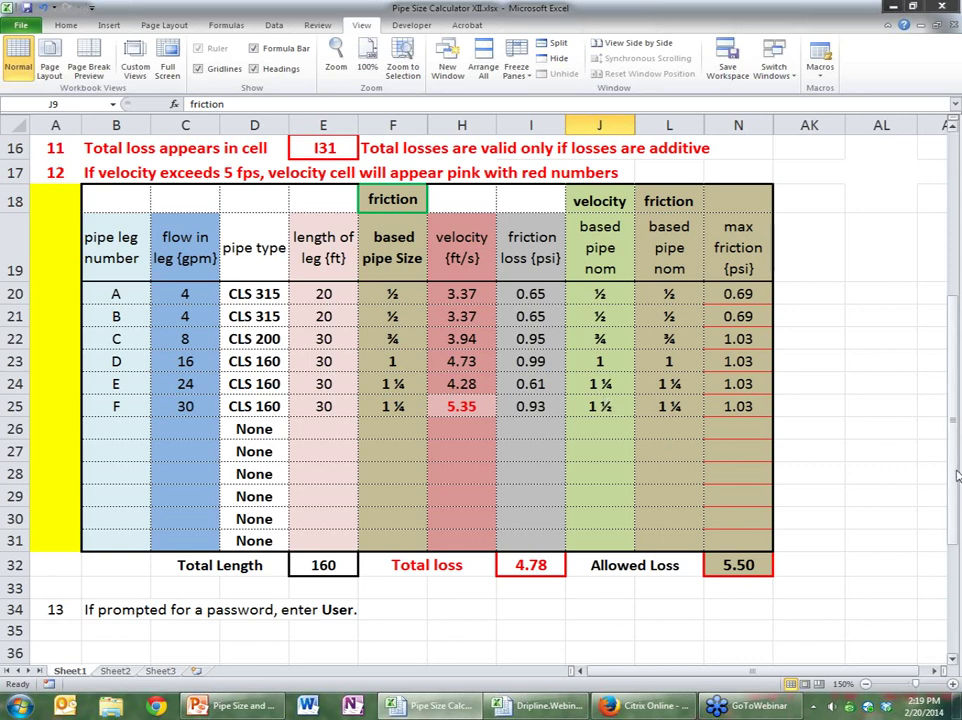
pyautogui.moveTo(956, 465); pyautogui.dragTo(956, 321)
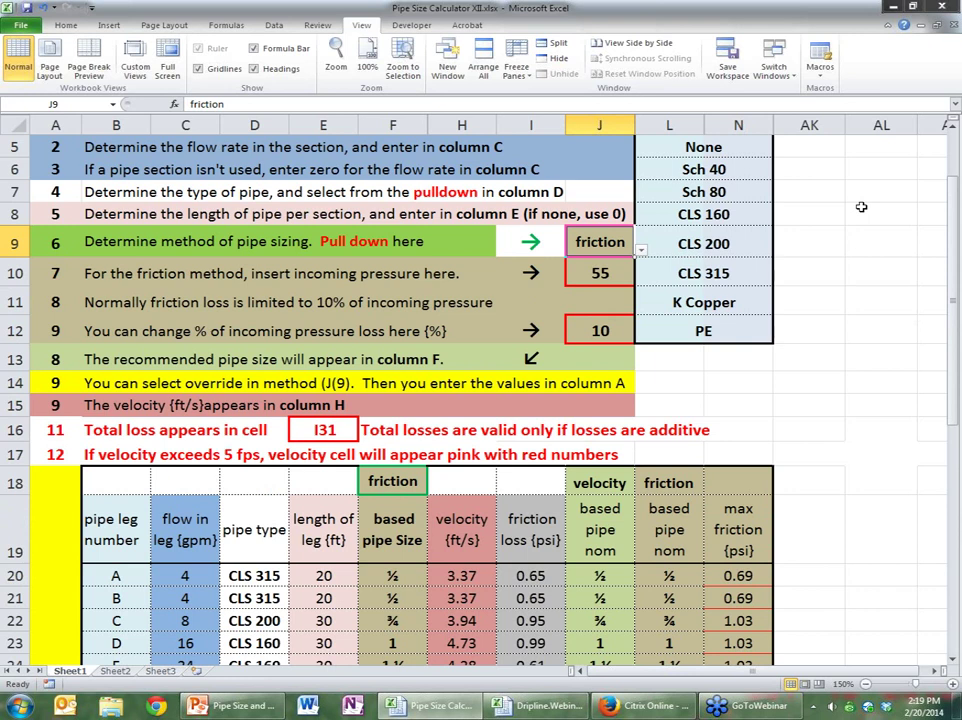
# Set J9's sizing method to override, giving every leg a 1 pipe size
pyautogui.click(642, 254)
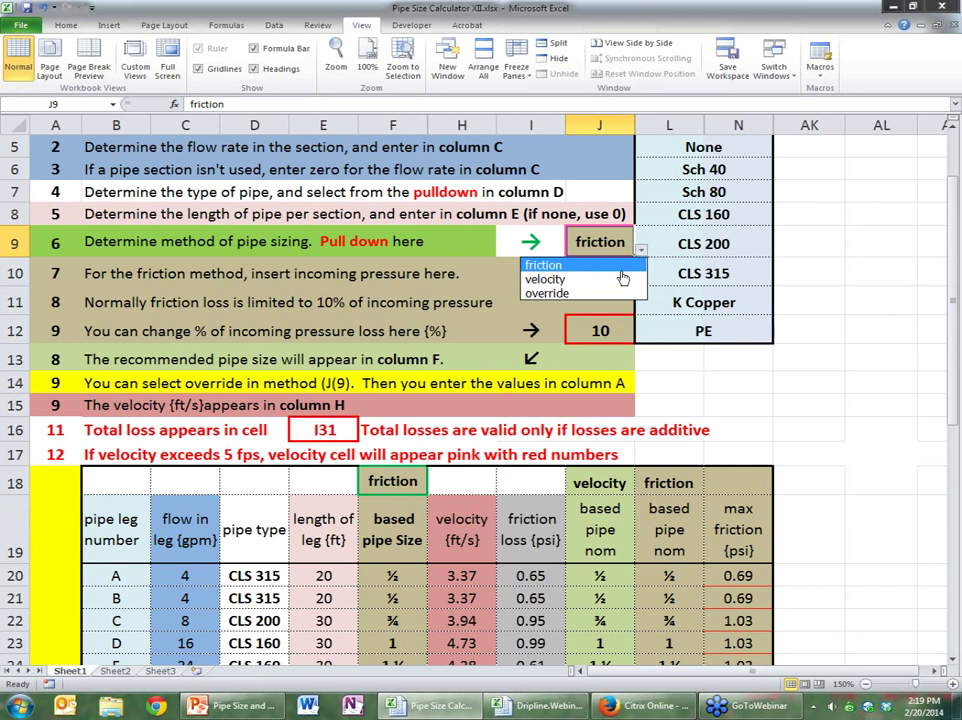
pyautogui.click(556, 294)
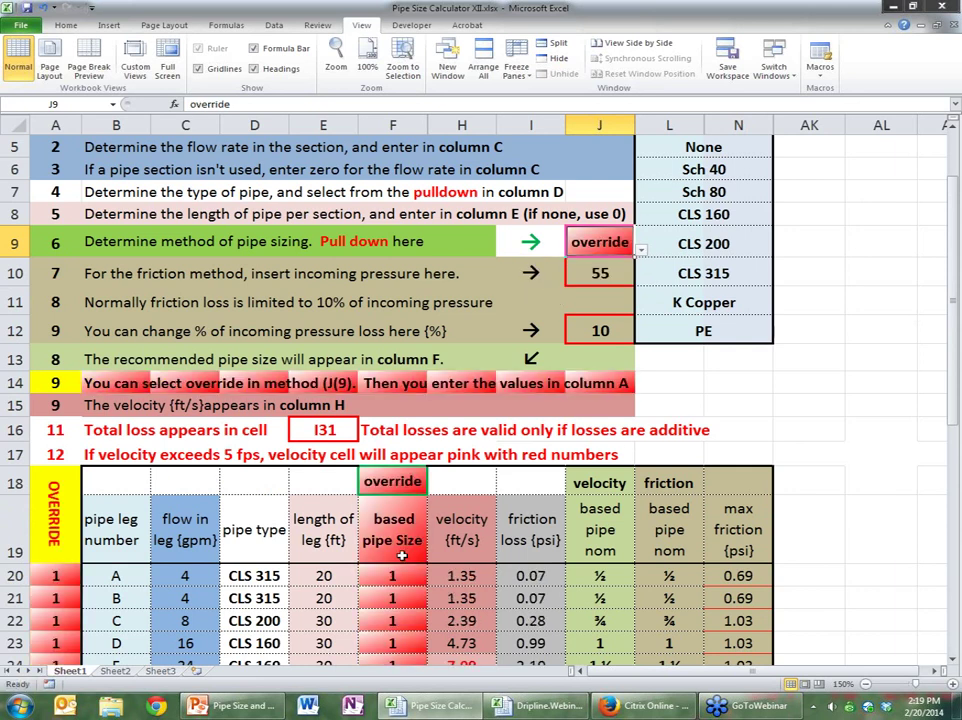
# Set leg E's override size in A24 to 1 ½, cutting its velocity to 3.26 ft/s
pyautogui.moveTo(955, 266); pyautogui.dragTo(955, 460)
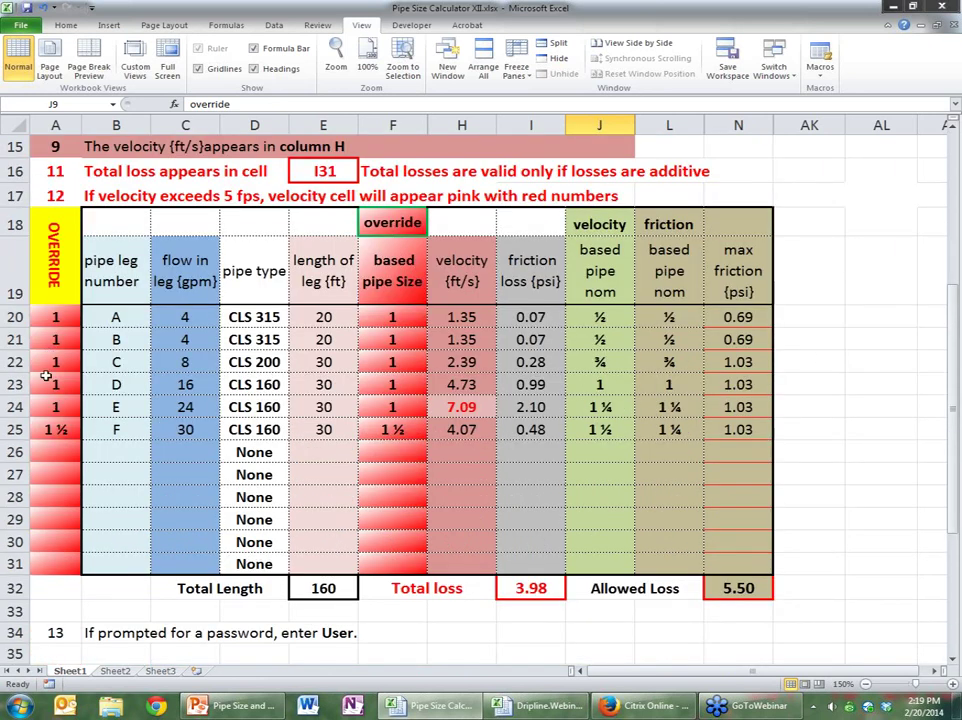
pyautogui.click(462, 407)
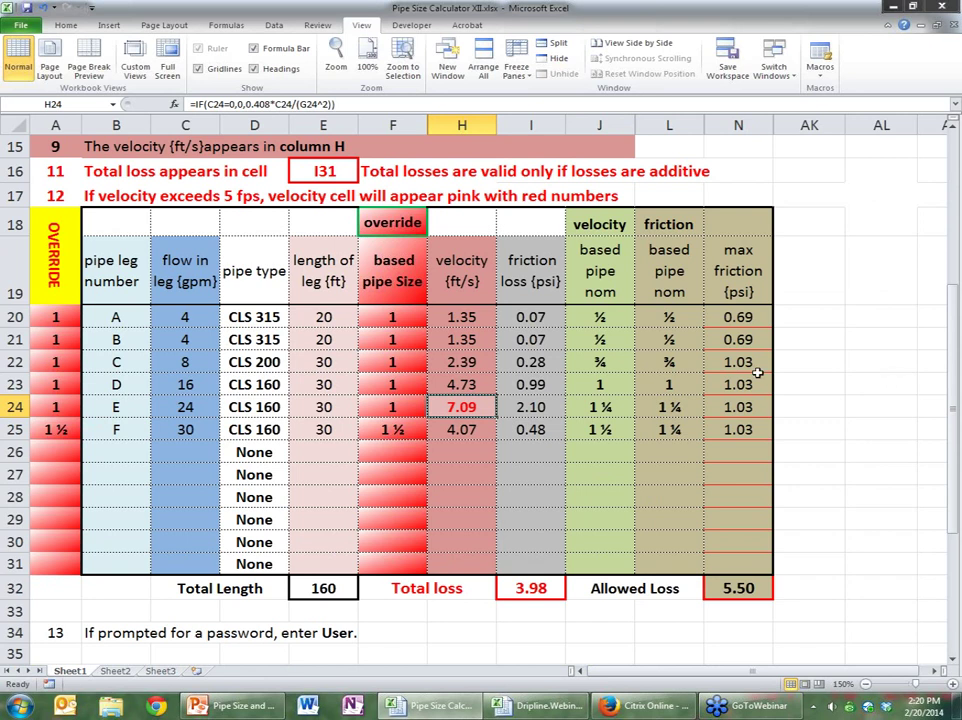
pyautogui.click(57, 408)
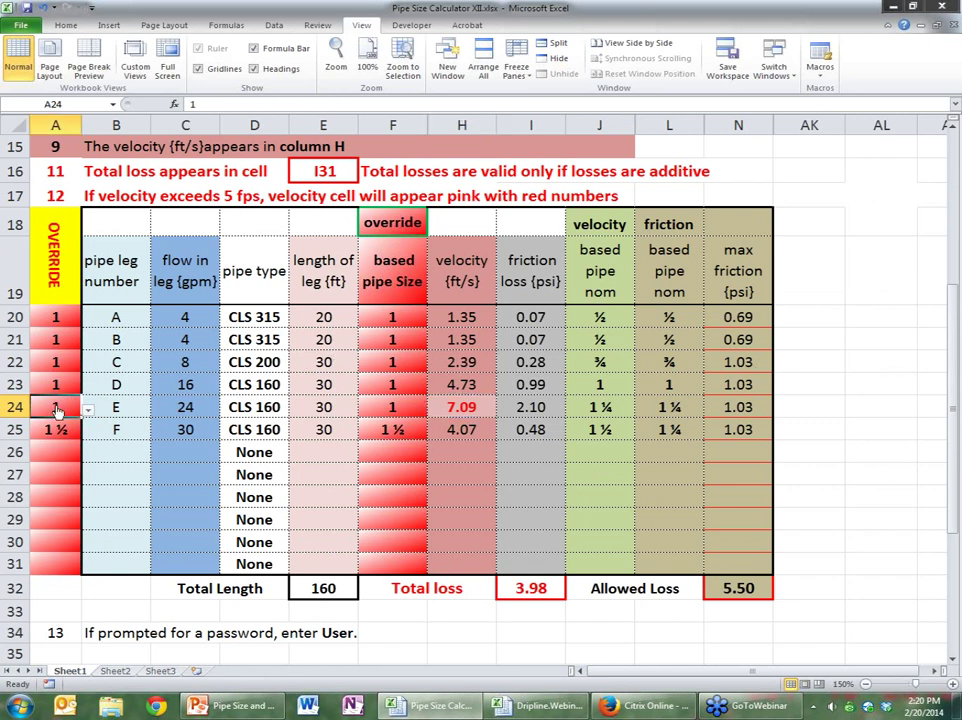
pyautogui.click(88, 410)
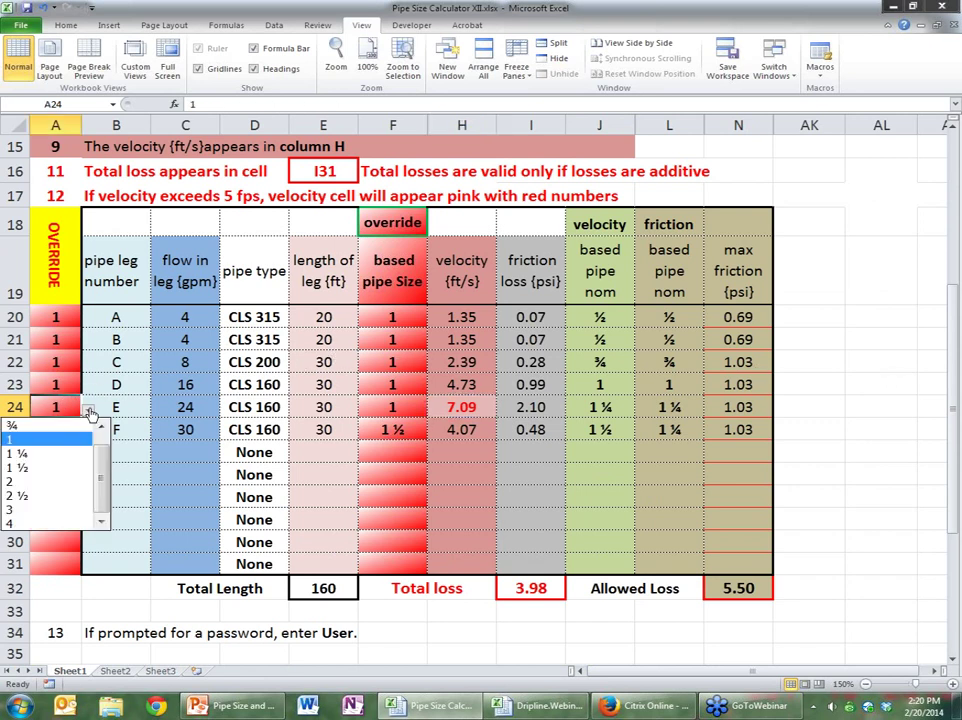
pyautogui.click(39, 470)
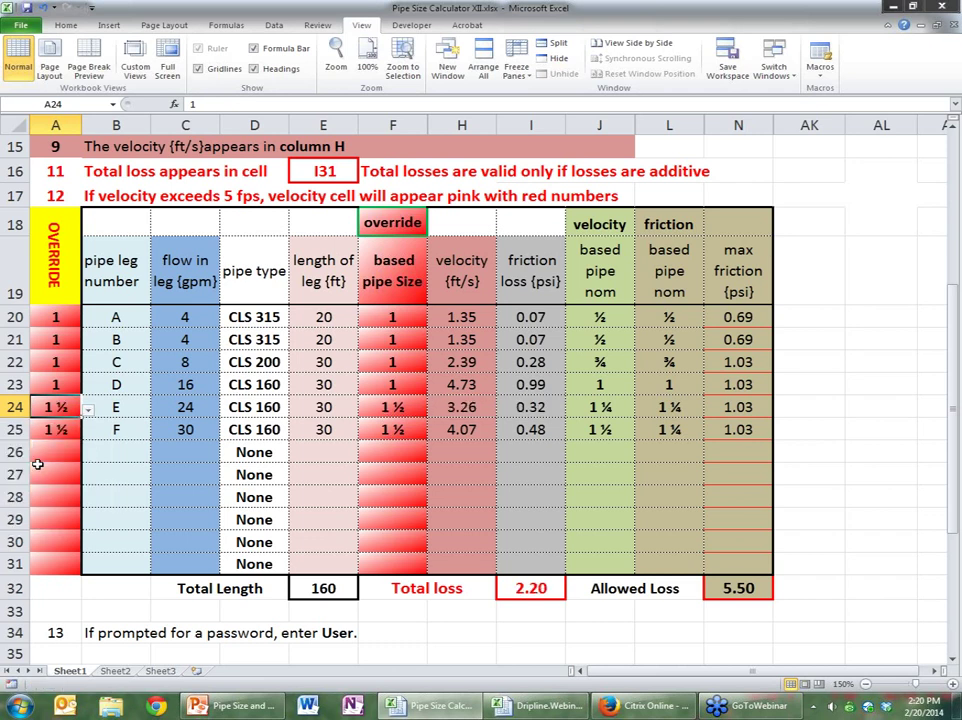
pyautogui.click(810, 405)
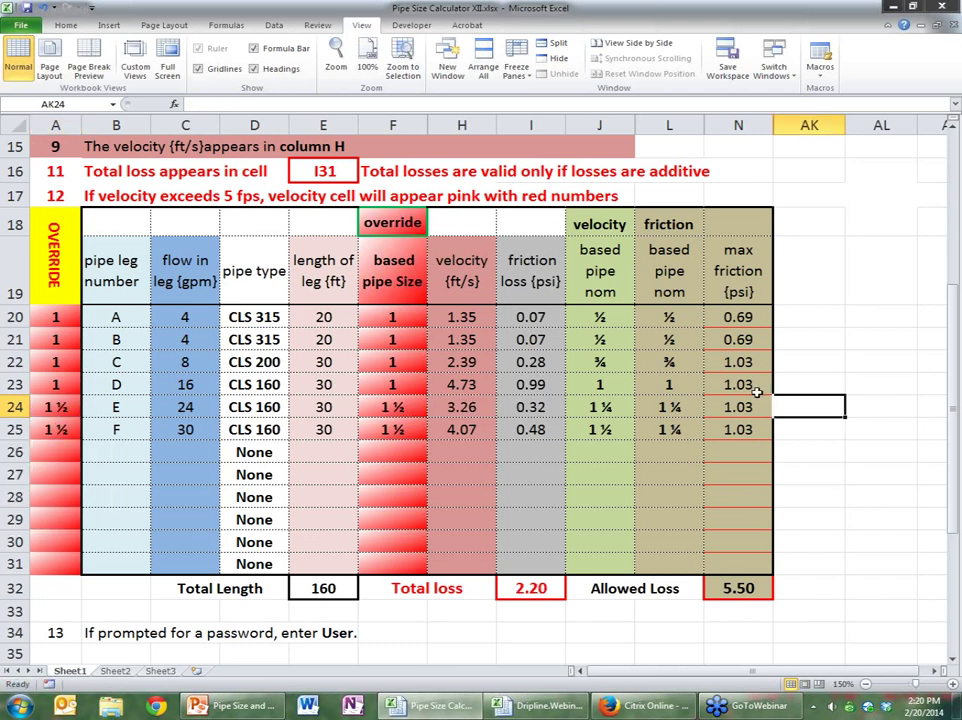
pyautogui.click(265, 385)
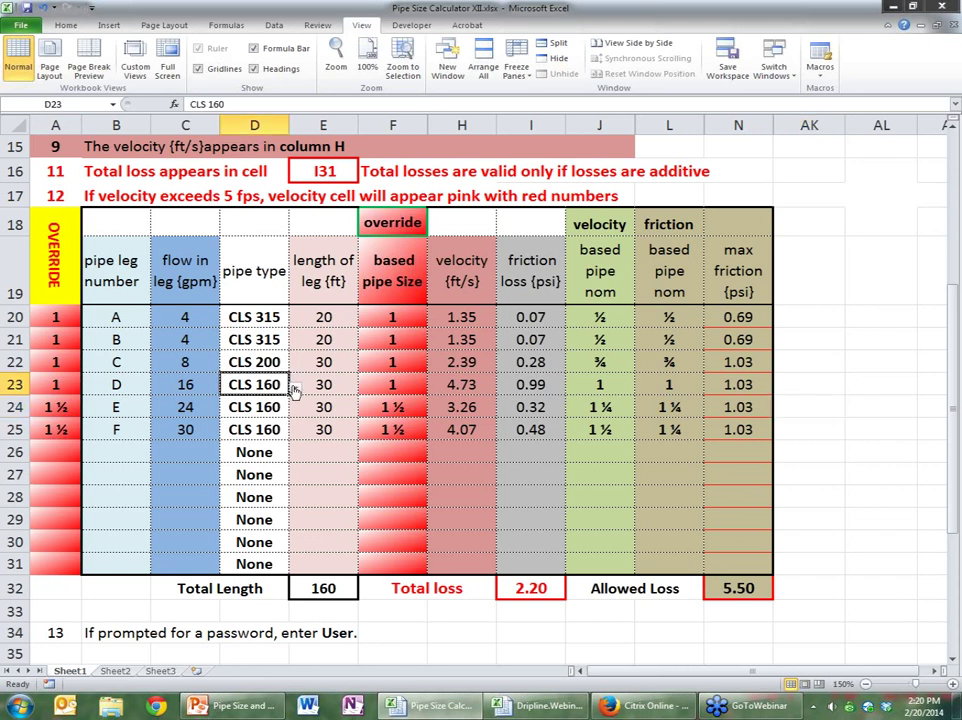
pyautogui.click(296, 386)
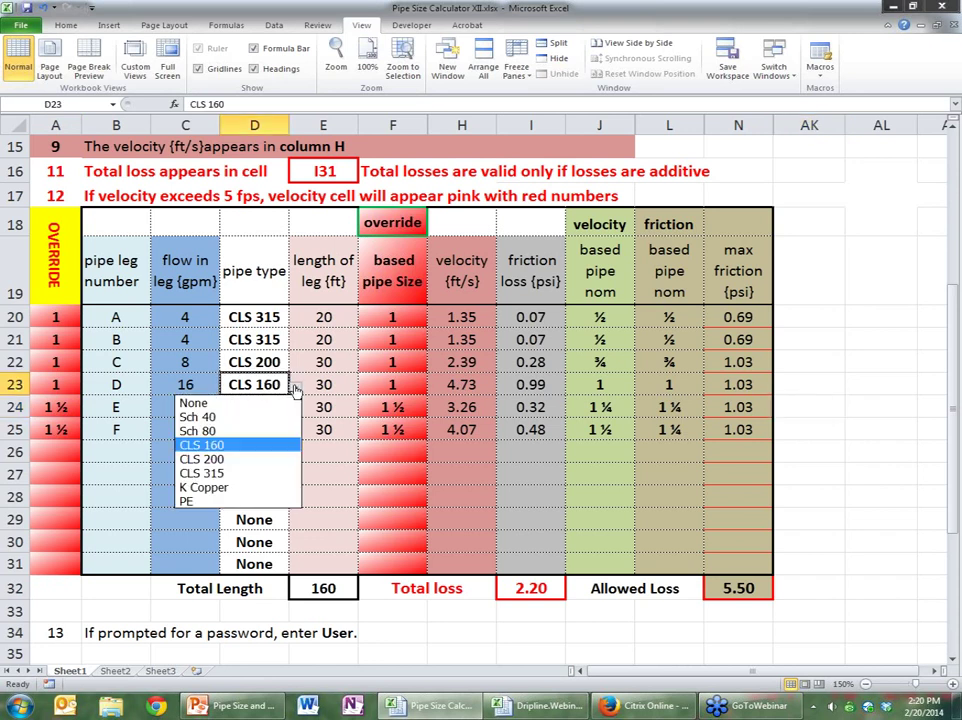
pyautogui.click(203, 430)
pyautogui.click(834, 456)
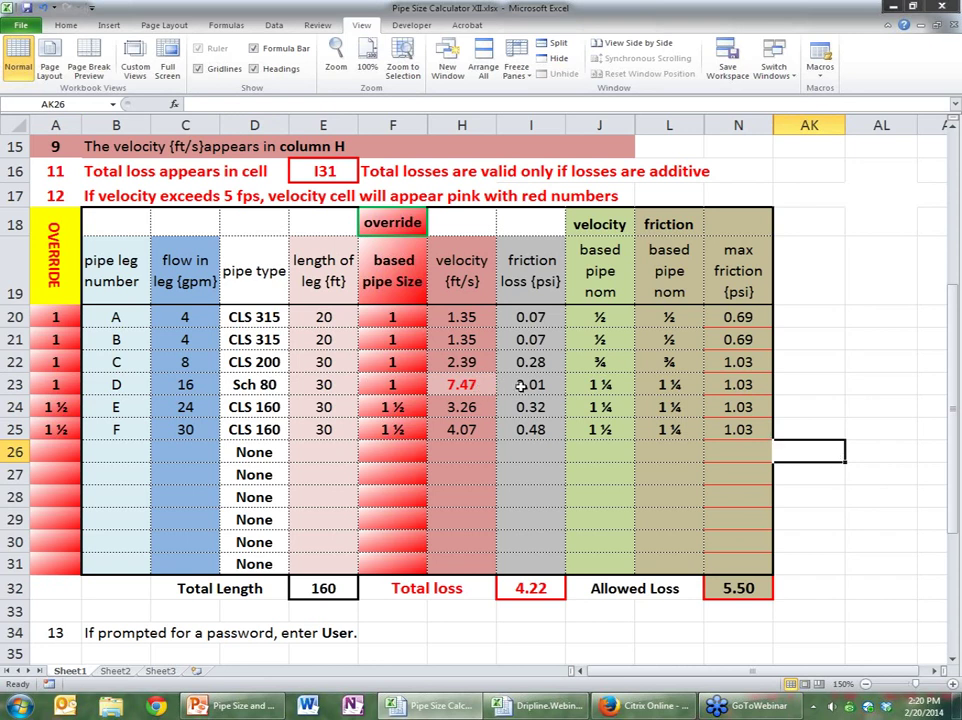
pyautogui.click(262, 388)
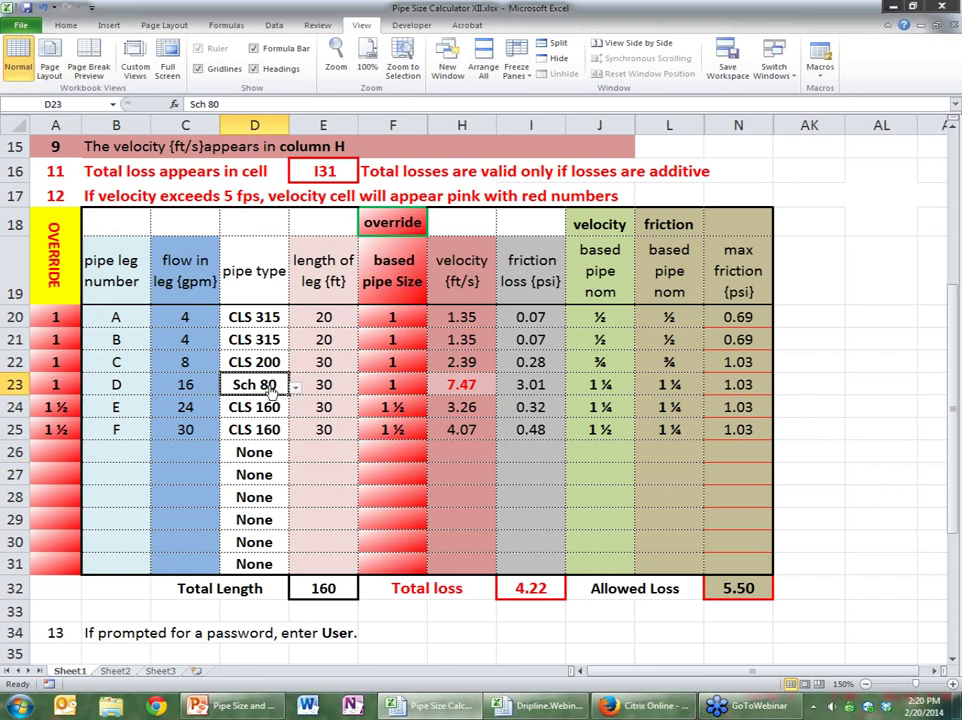
pyautogui.click(296, 389)
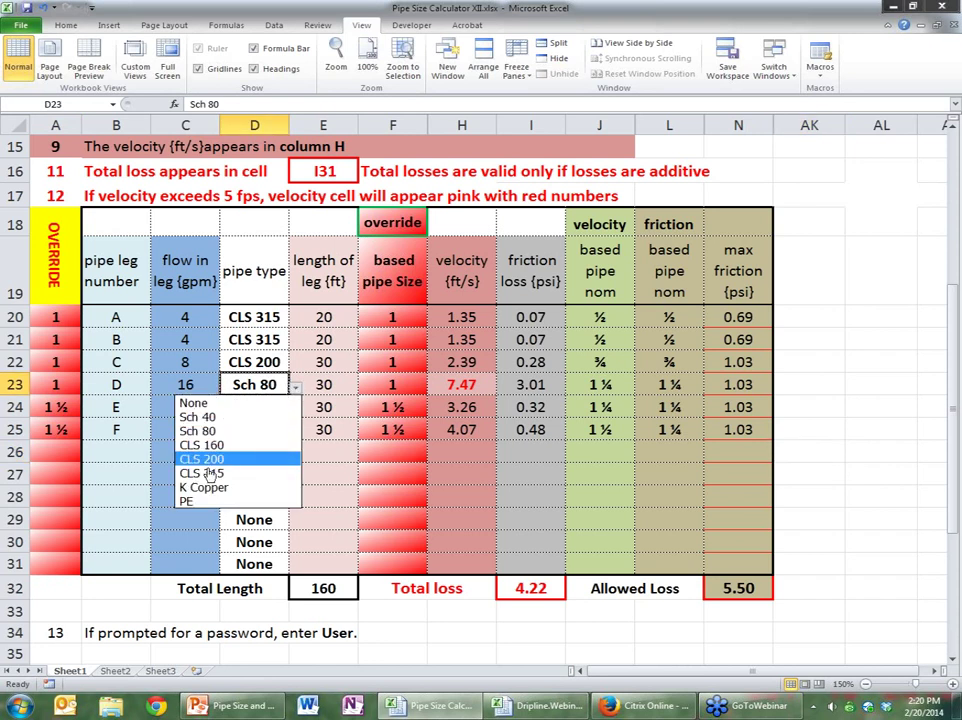
pyautogui.click(208, 446)
pyautogui.click(828, 449)
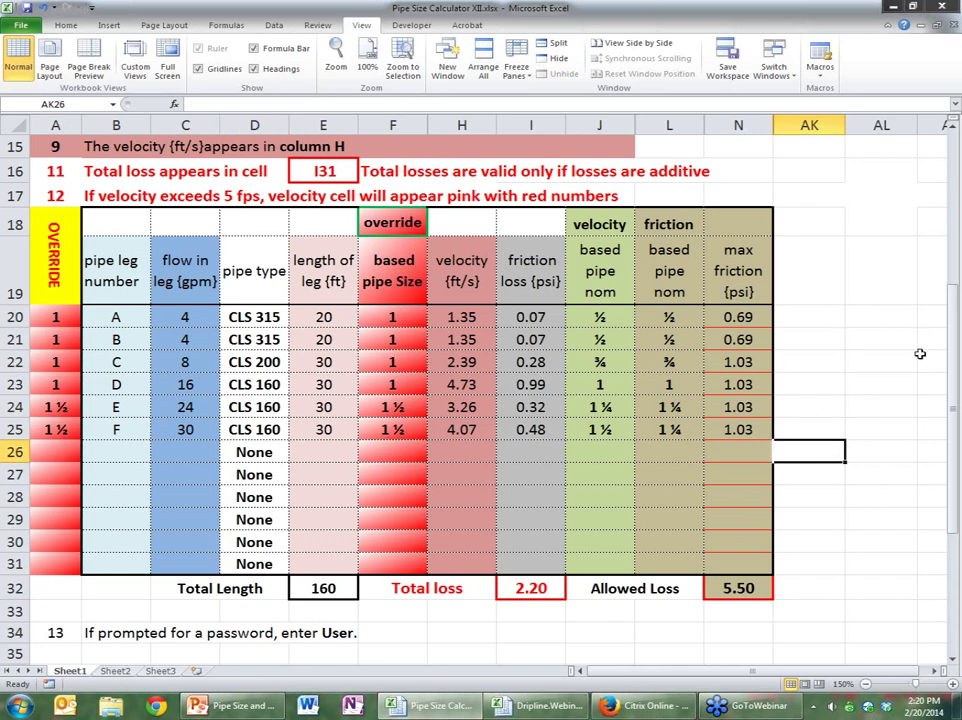
pyautogui.moveTo(952, 370); pyautogui.dragTo(954, 290)
# Undo the J9 change so the sizing method returns to friction
pyautogui.click(601, 201)
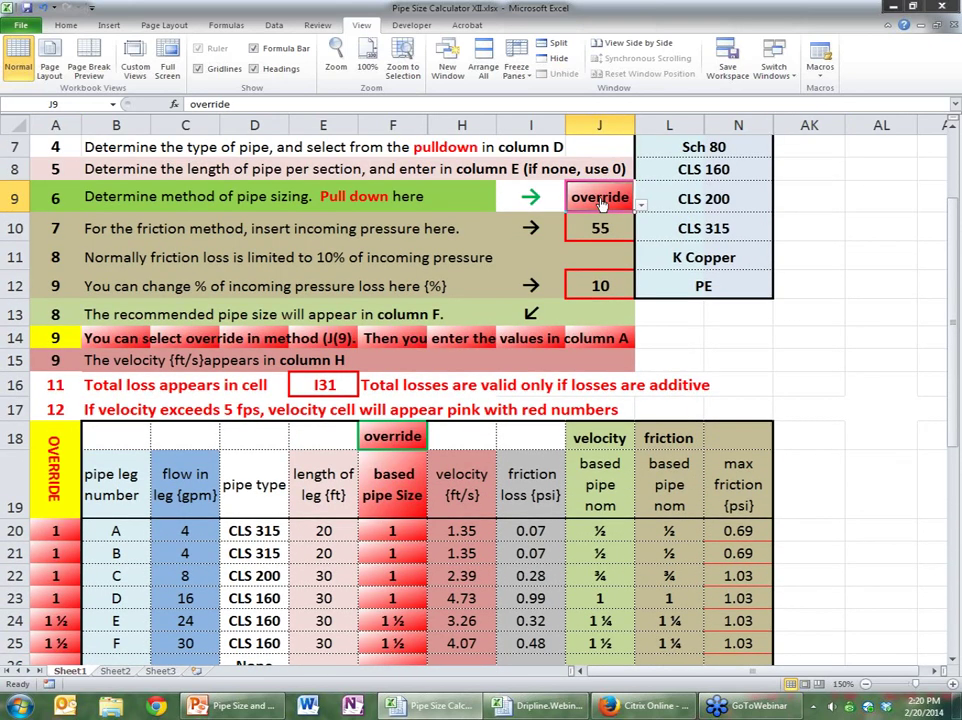
pyautogui.hotkey('ctrl', 'z')
pyautogui.click(878, 284)
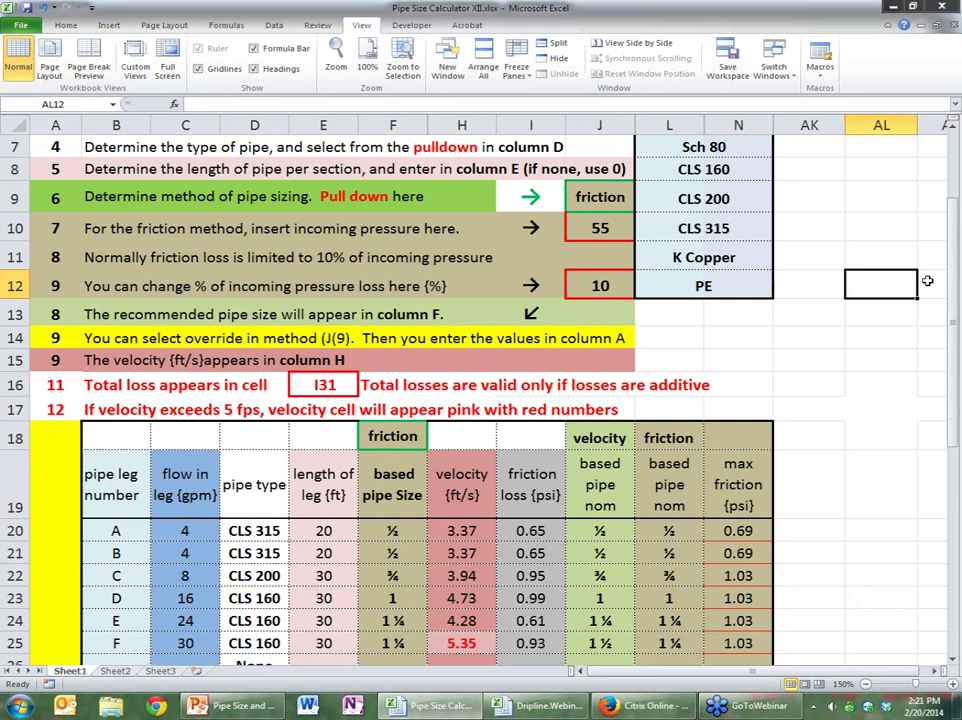
pyautogui.moveTo(954, 282); pyautogui.dragTo(955, 300)
# Set legs A, B and C to PE pipe in column D
pyautogui.click(254, 340)
pyautogui.click(296, 340)
pyautogui.click(225, 456)
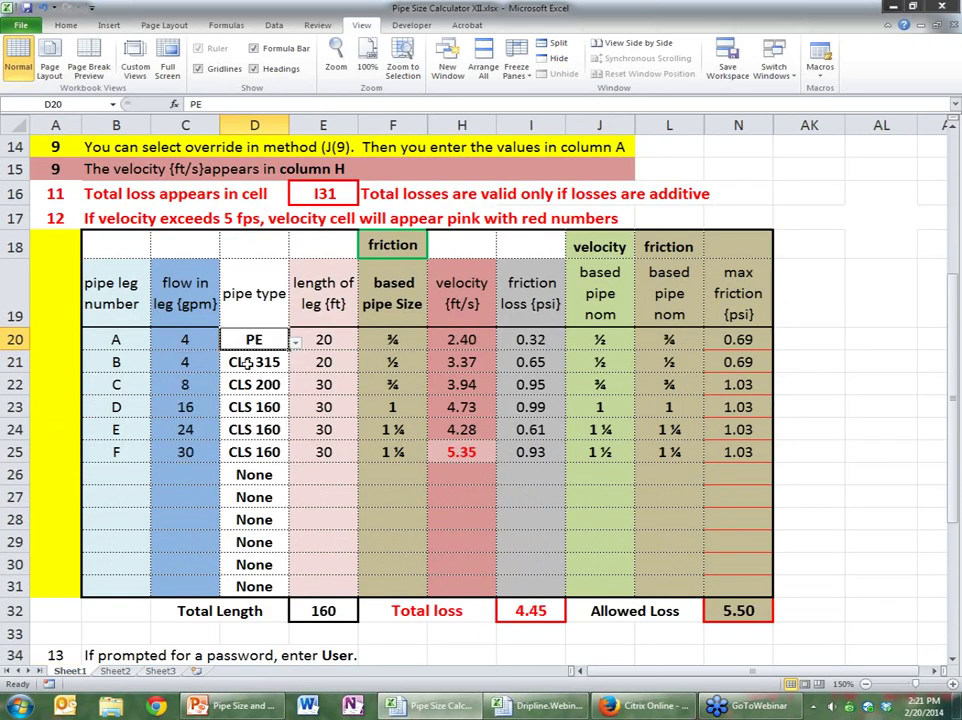
pyautogui.click(290, 365)
pyautogui.click(296, 365)
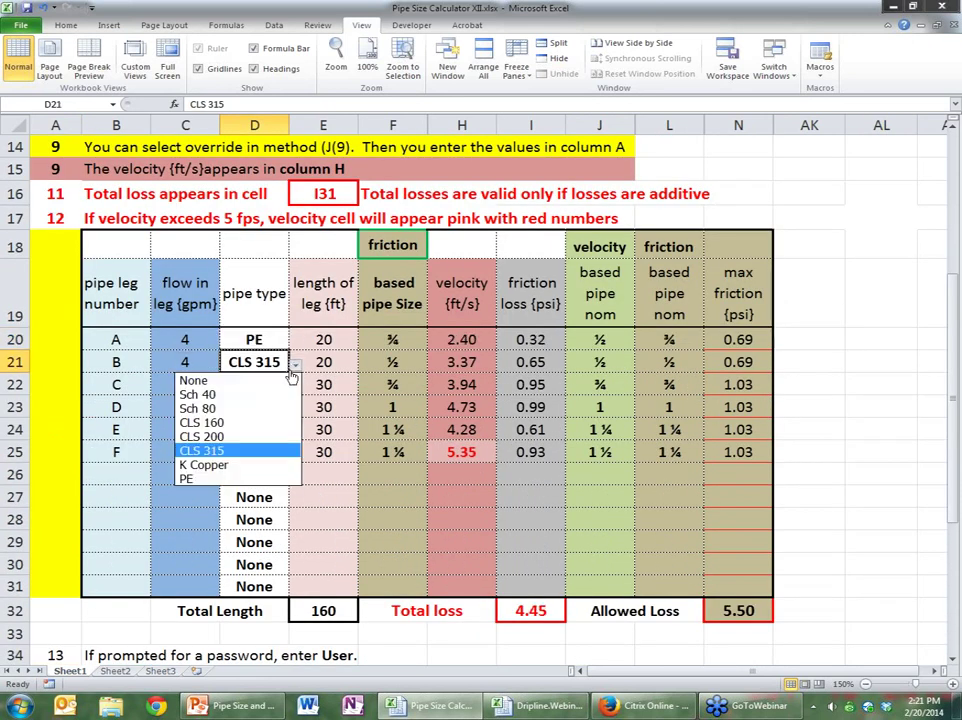
pyautogui.click(191, 481)
pyautogui.click(238, 384)
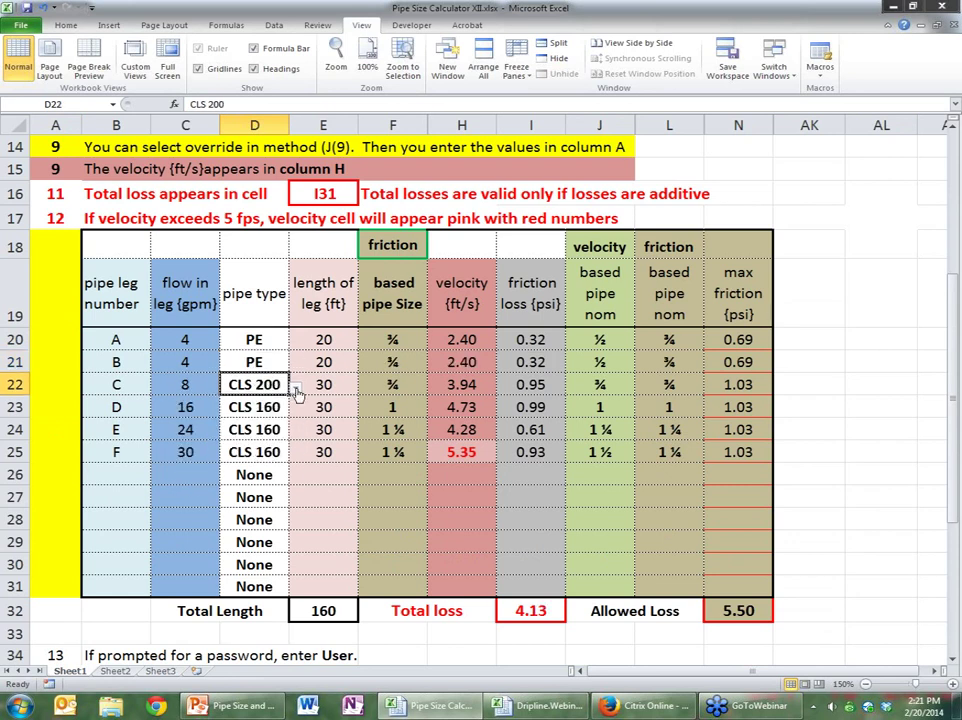
pyautogui.click(296, 385)
pyautogui.click(195, 501)
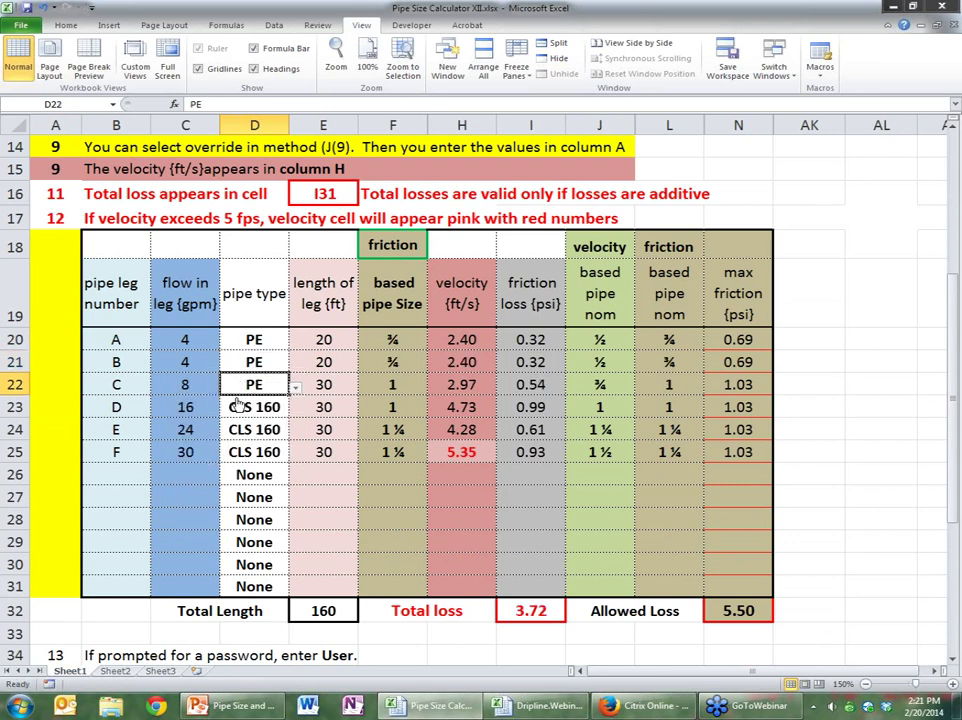
# Set legs D, E and F to PE pipe, bringing total loss to 2.99 psi
pyautogui.click(242, 408)
pyautogui.click(296, 408)
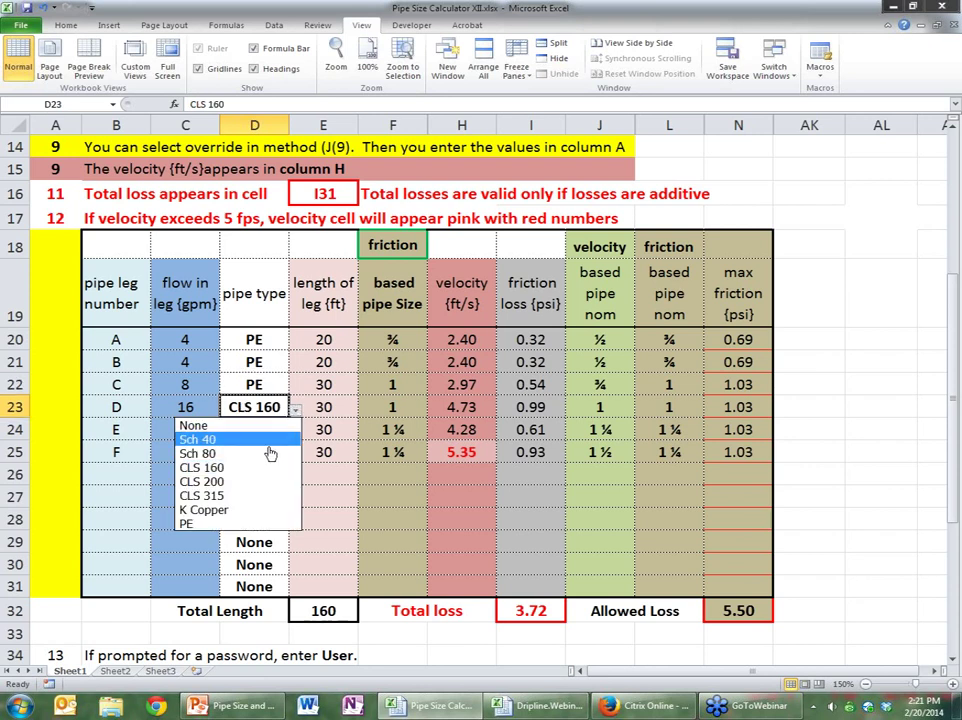
pyautogui.click(185, 525)
pyautogui.click(250, 429)
pyautogui.click(296, 430)
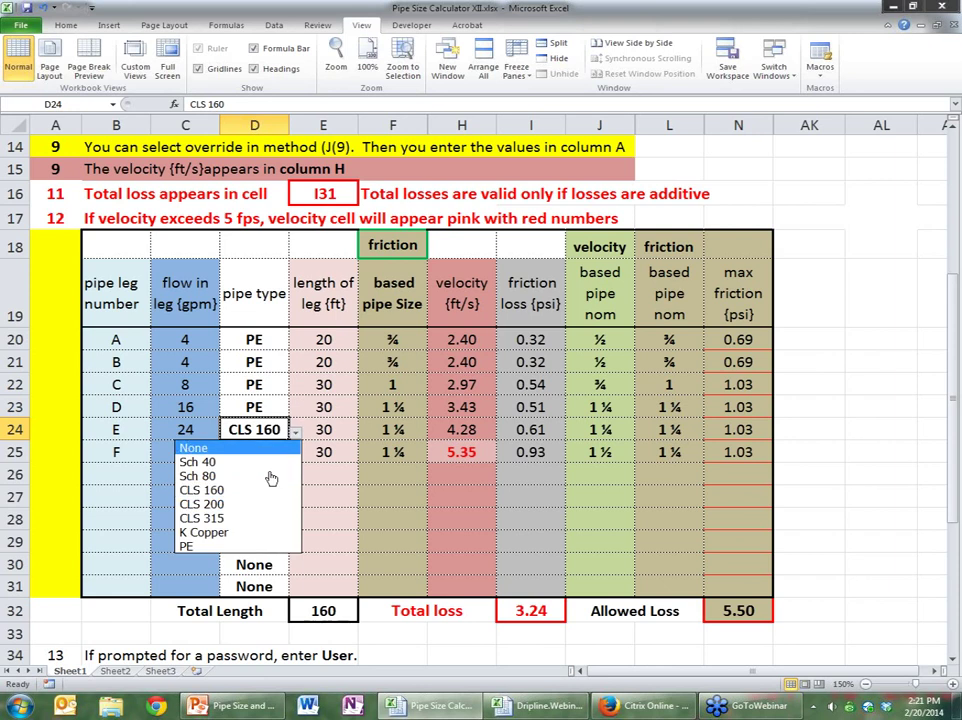
pyautogui.click(203, 548)
pyautogui.click(240, 452)
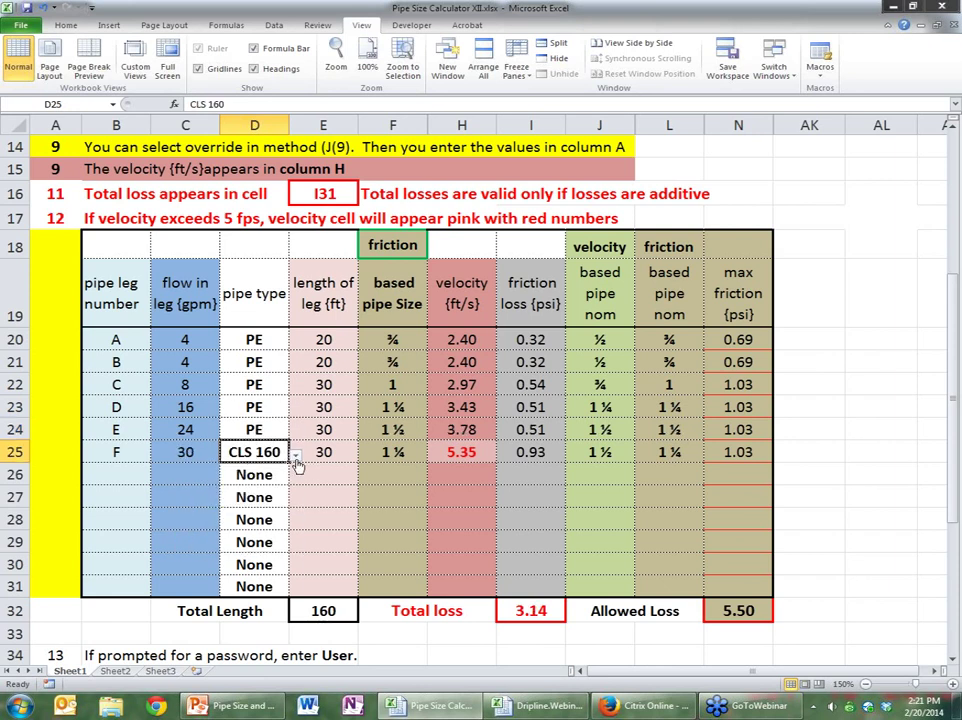
pyautogui.click(296, 453)
pyautogui.click(196, 570)
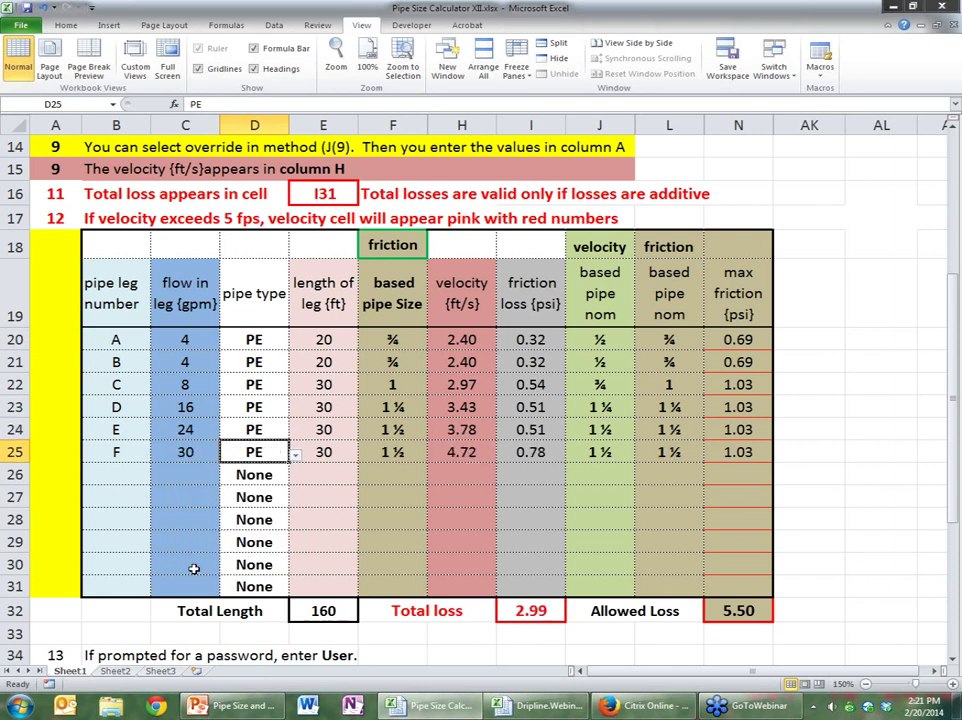
pyautogui.click(858, 451)
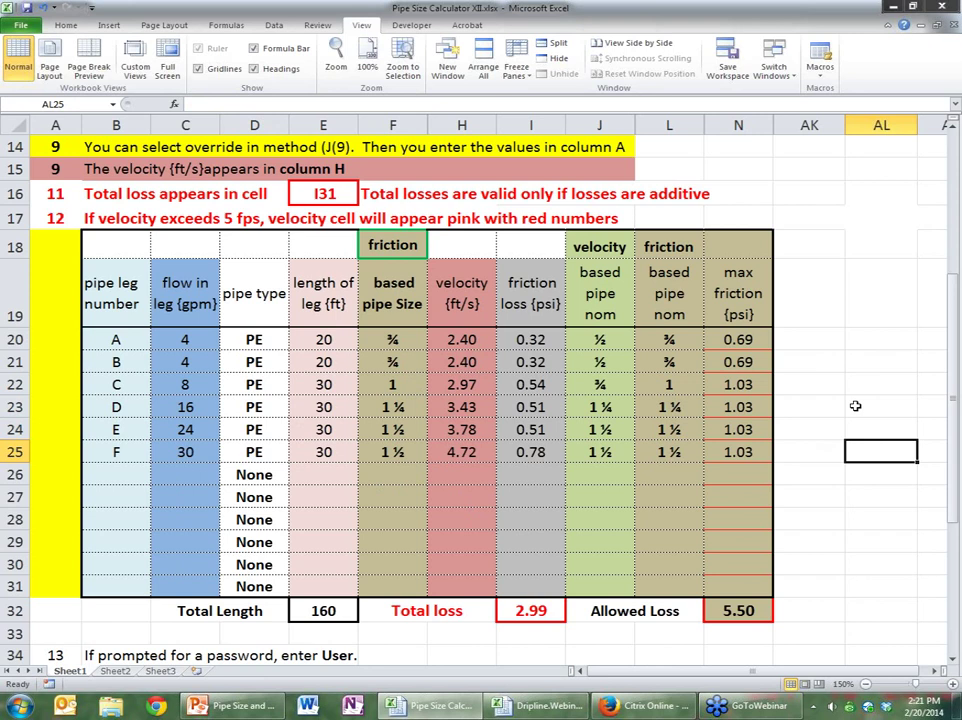
pyautogui.scroll(1, 855, 406)
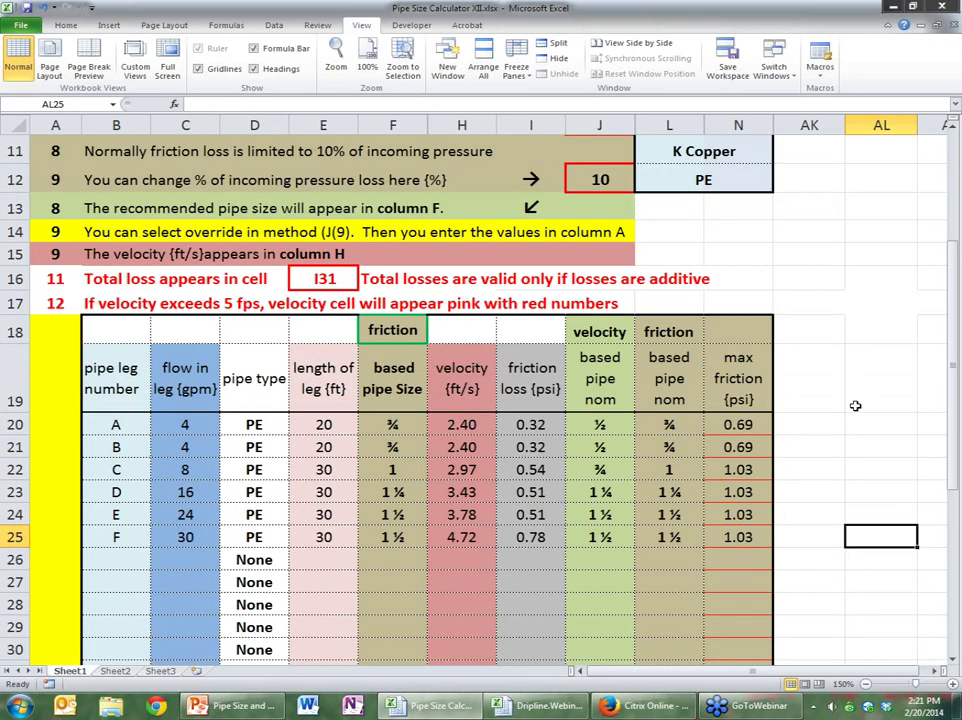
pyautogui.scroll(1, 855, 405)
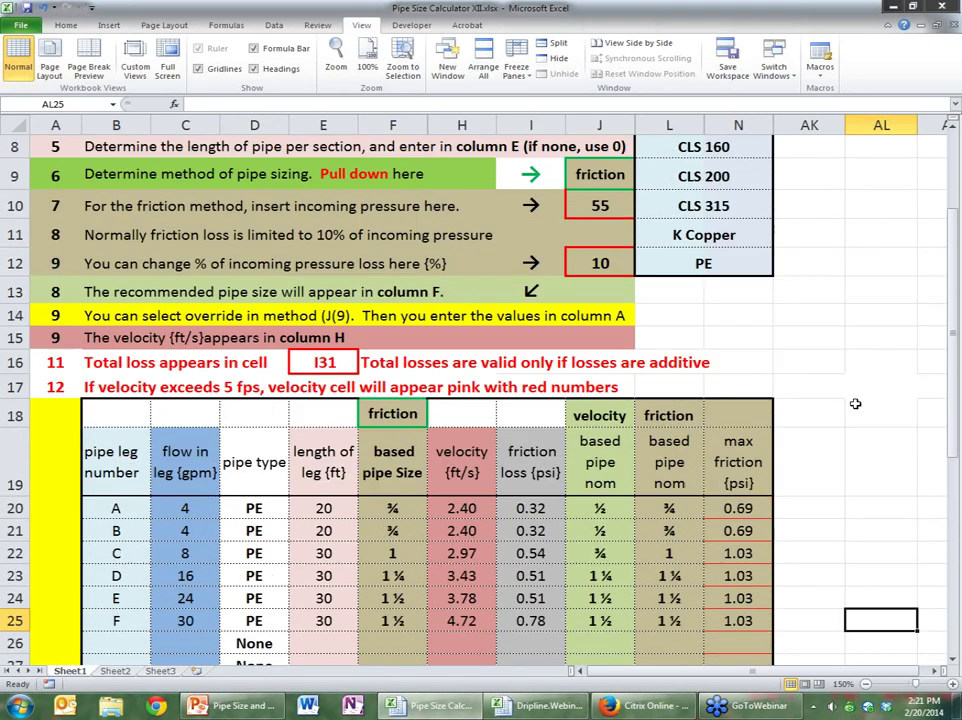
pyautogui.scroll(1, 855, 403)
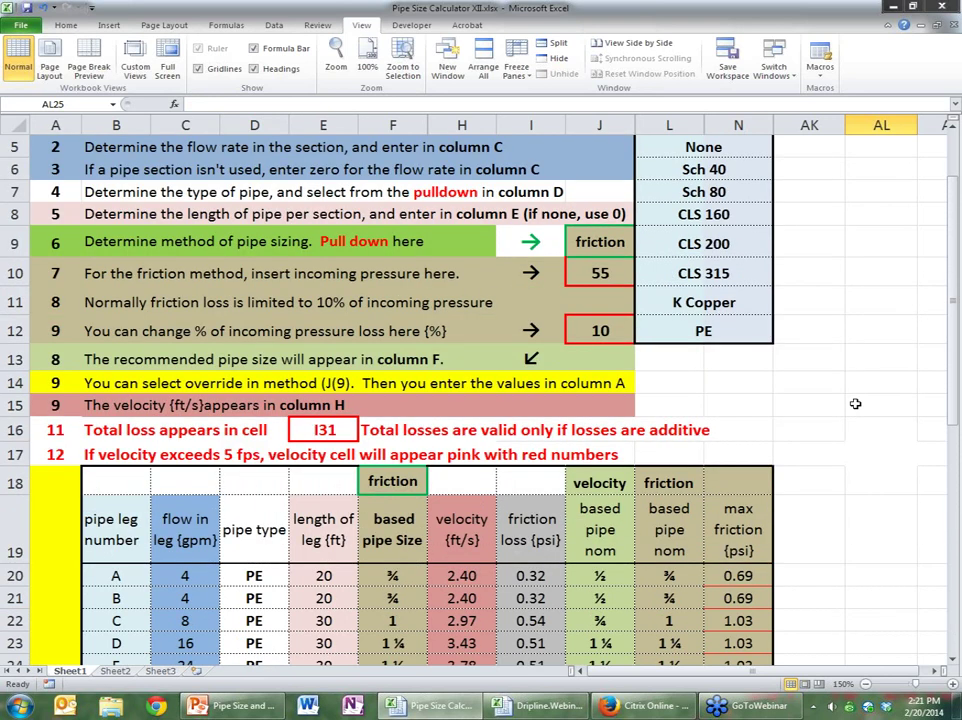
pyautogui.scroll(-1, 855, 403)
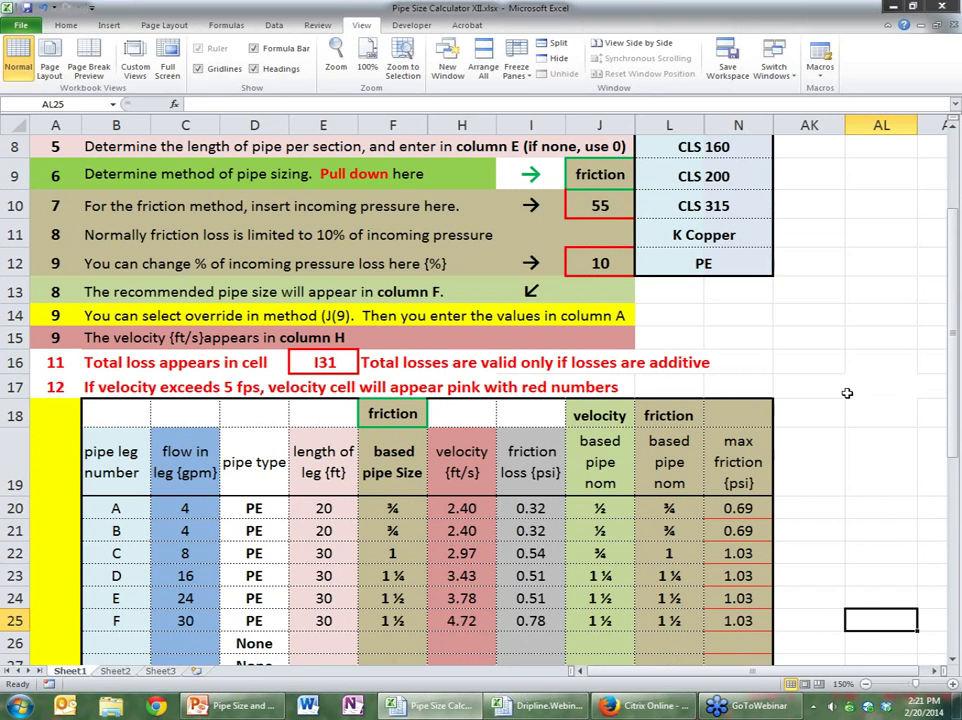
pyautogui.click(613, 180)
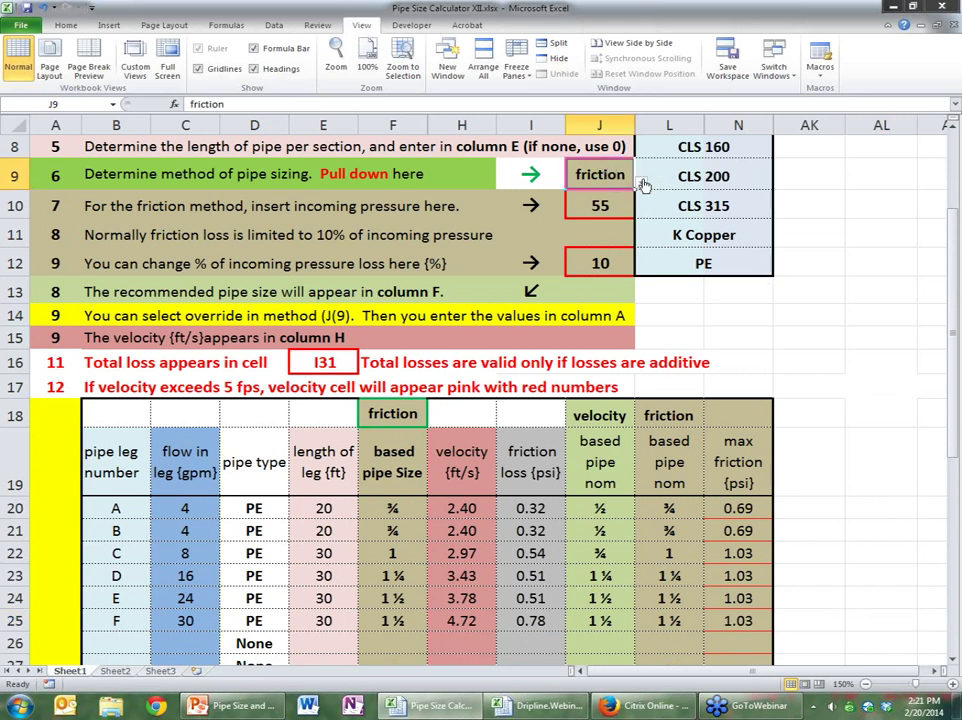
pyautogui.click(641, 183)
pyautogui.click(563, 212)
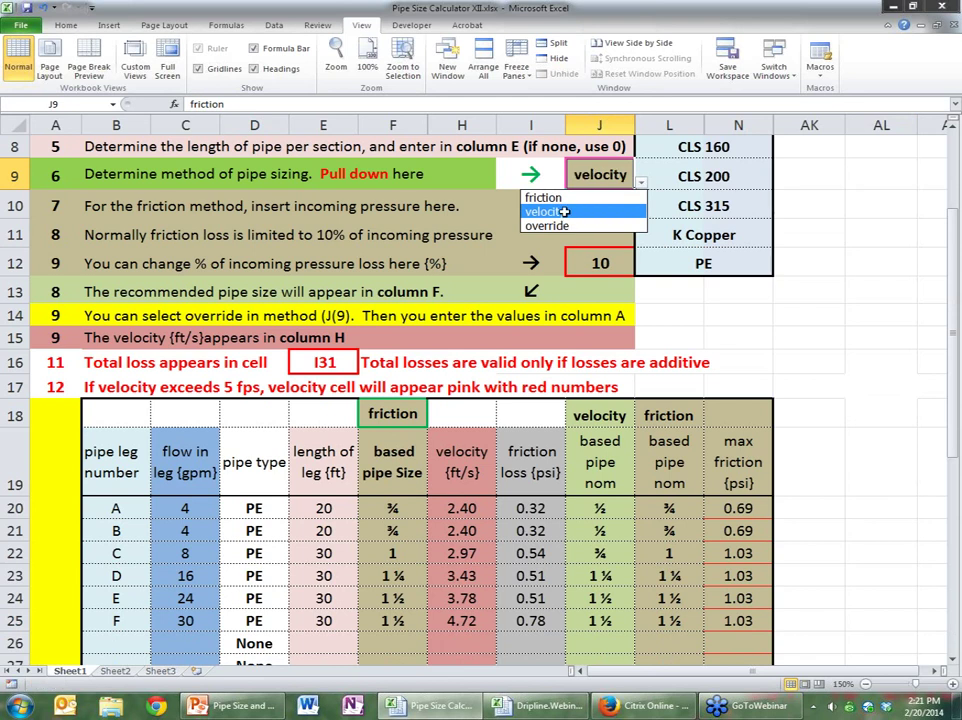
pyautogui.click(895, 418)
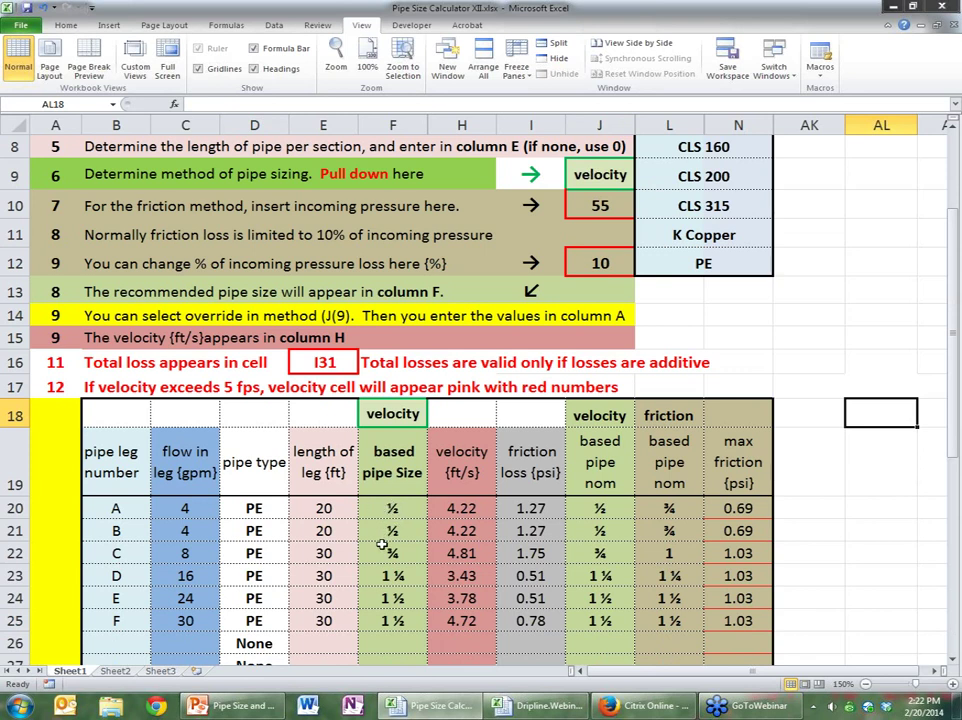
pyautogui.click(577, 177)
pyautogui.click(640, 184)
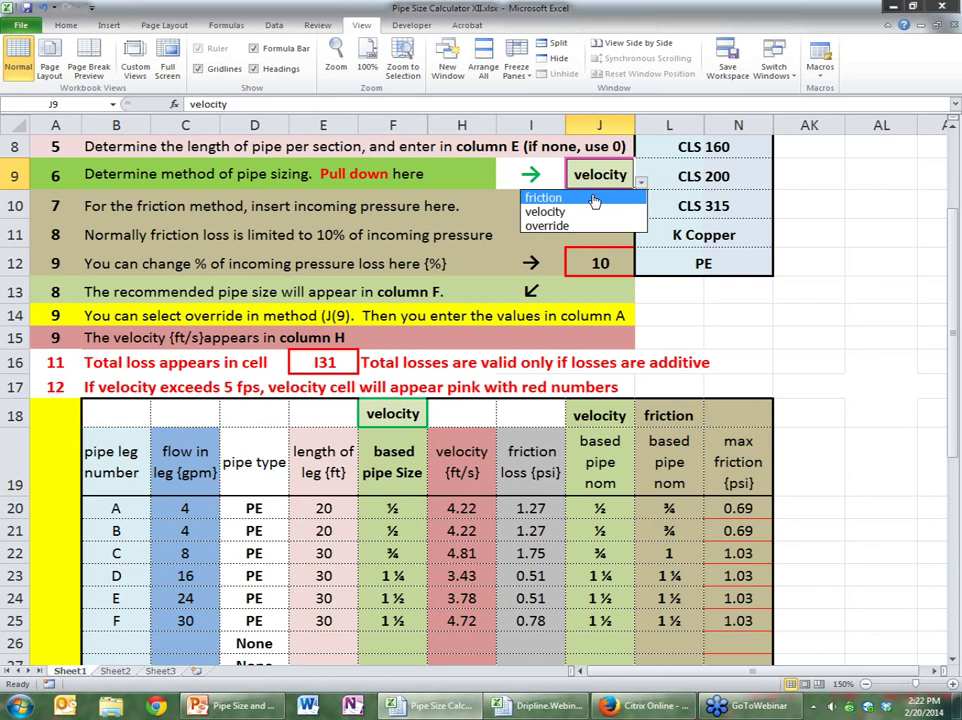
pyautogui.click(592, 196)
pyautogui.click(809, 337)
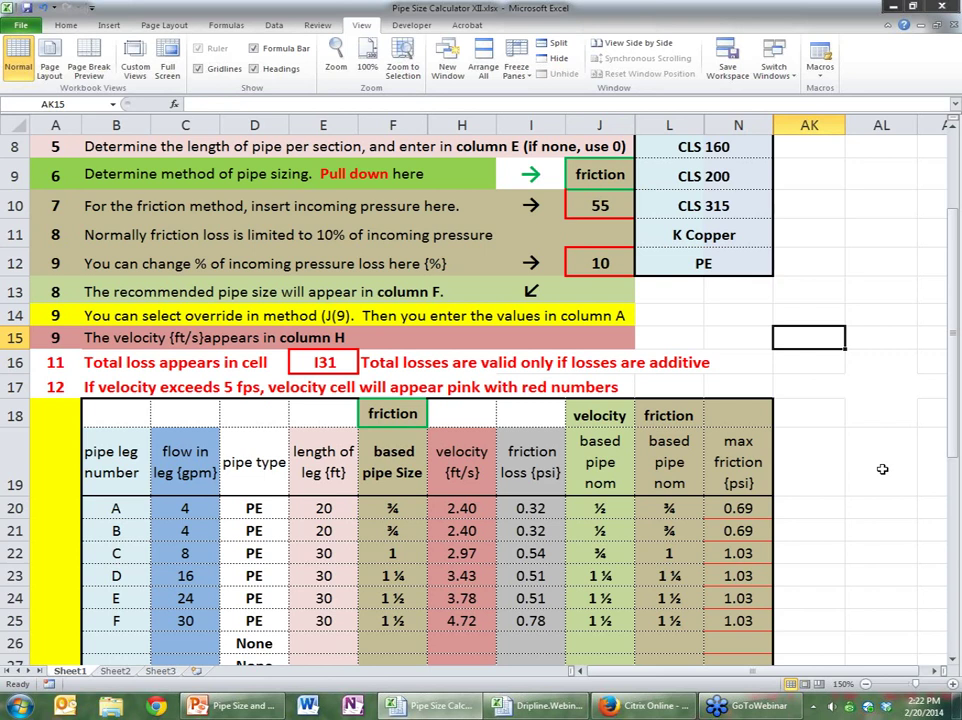
pyautogui.moveTo(955, 393); pyautogui.dragTo(927, 459)
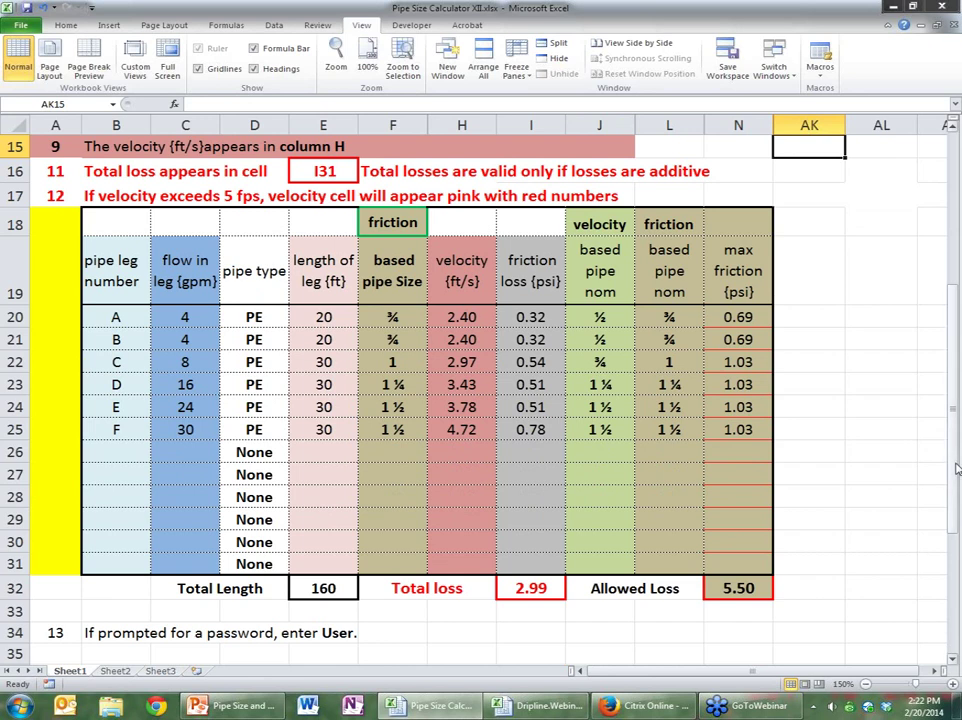
pyautogui.moveTo(955, 468); pyautogui.dragTo(957, 410)
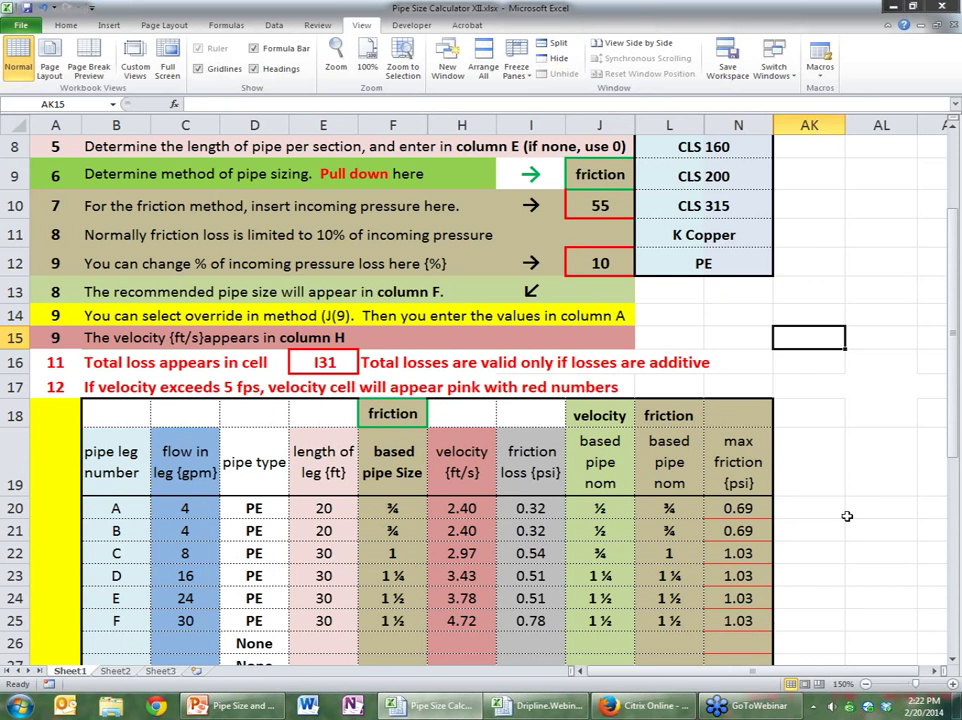
# Enter 32 gpm as leg F's flow in C25, pushing its velocity to 5.04 ft/s
pyautogui.click(185, 621)
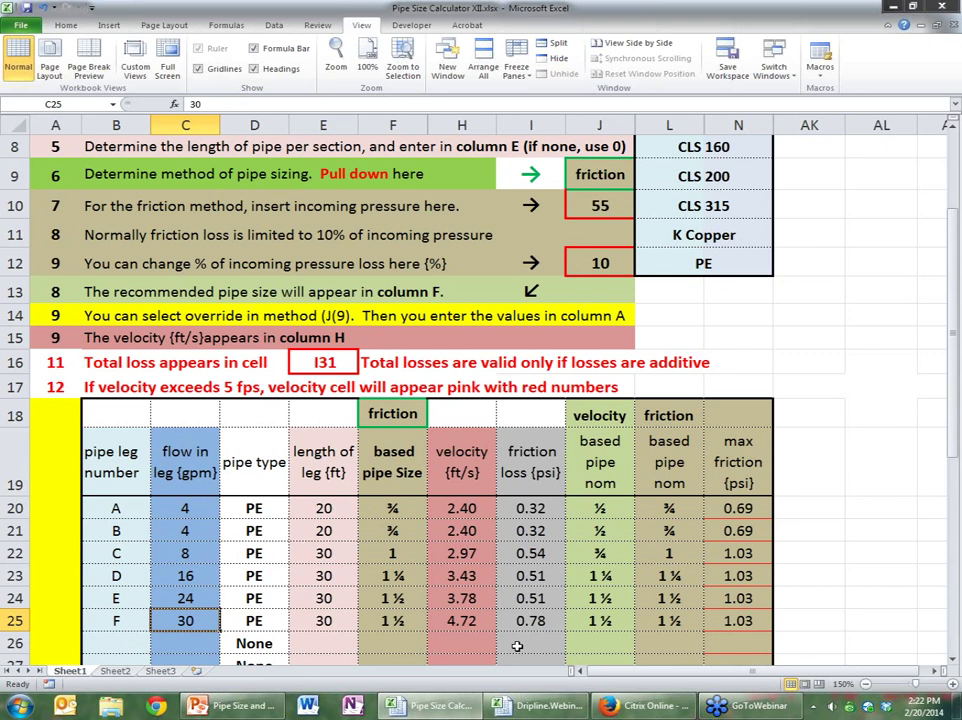
pyautogui.write('32')
pyautogui.click(809, 505)
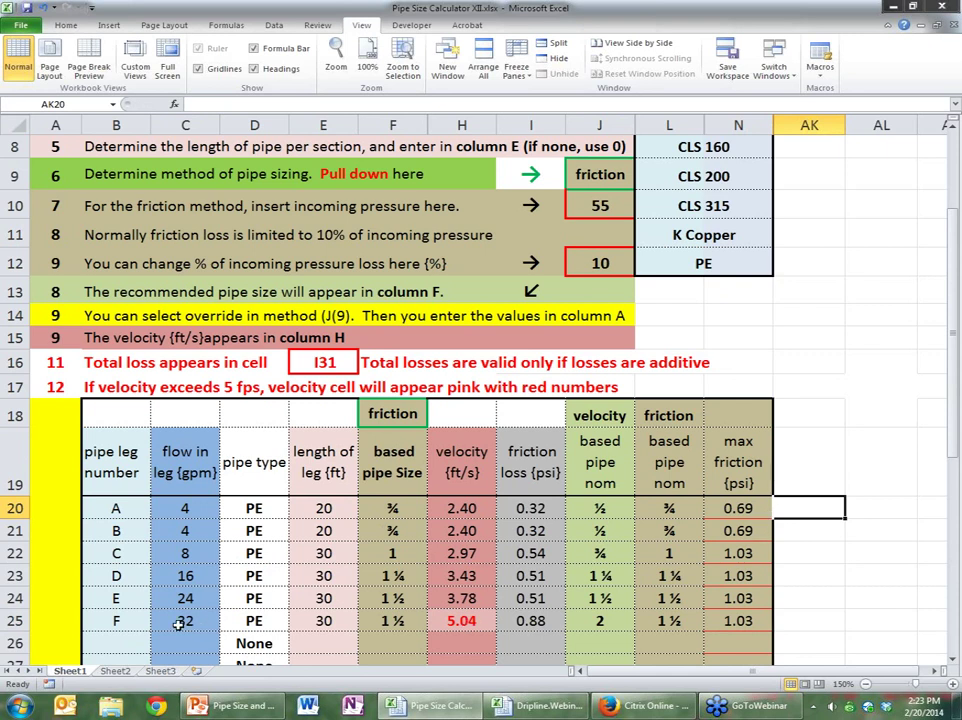
pyautogui.click(178, 623)
pyautogui.click(887, 612)
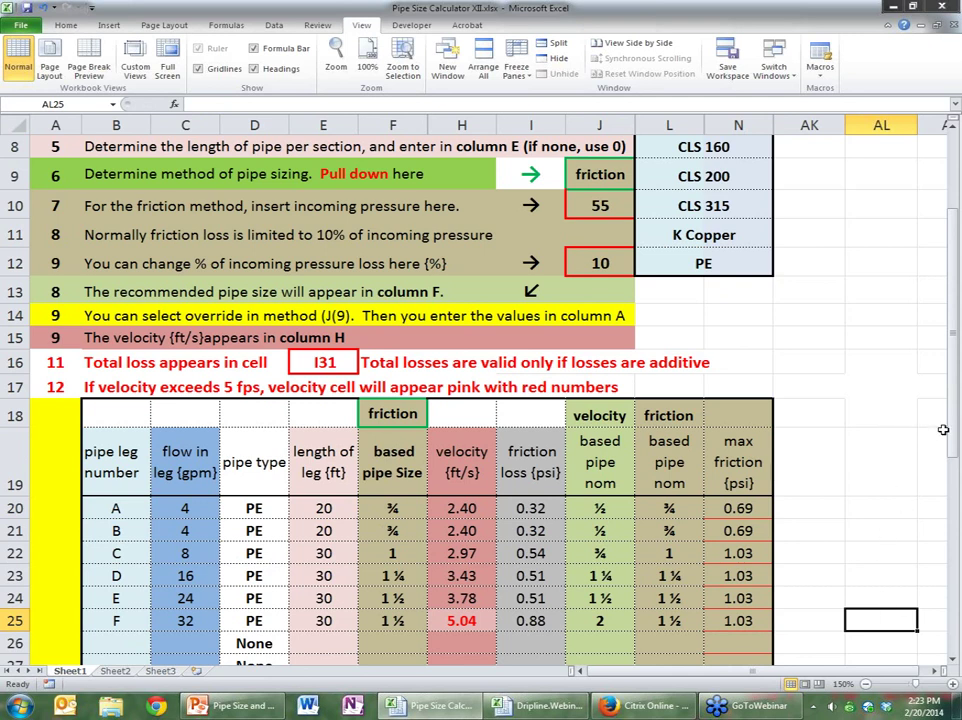
pyautogui.moveTo(955, 428); pyautogui.dragTo(956, 434)
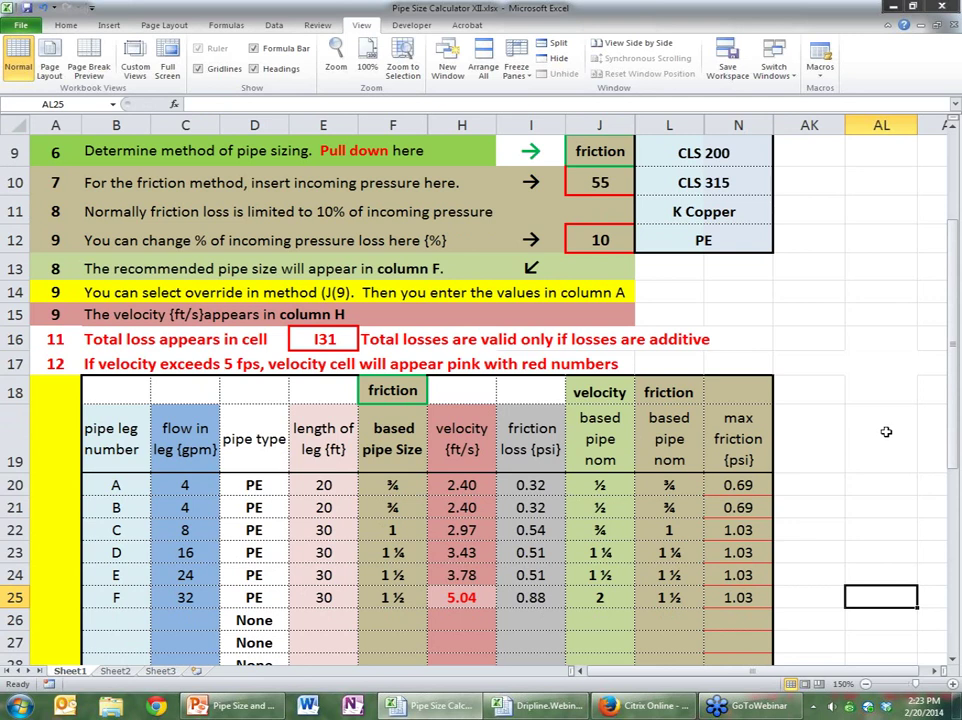
# Try K Copper for leg A, Sch 40 for leg C and Sch 80 for leg D
pyautogui.click(257, 486)
pyautogui.click(296, 486)
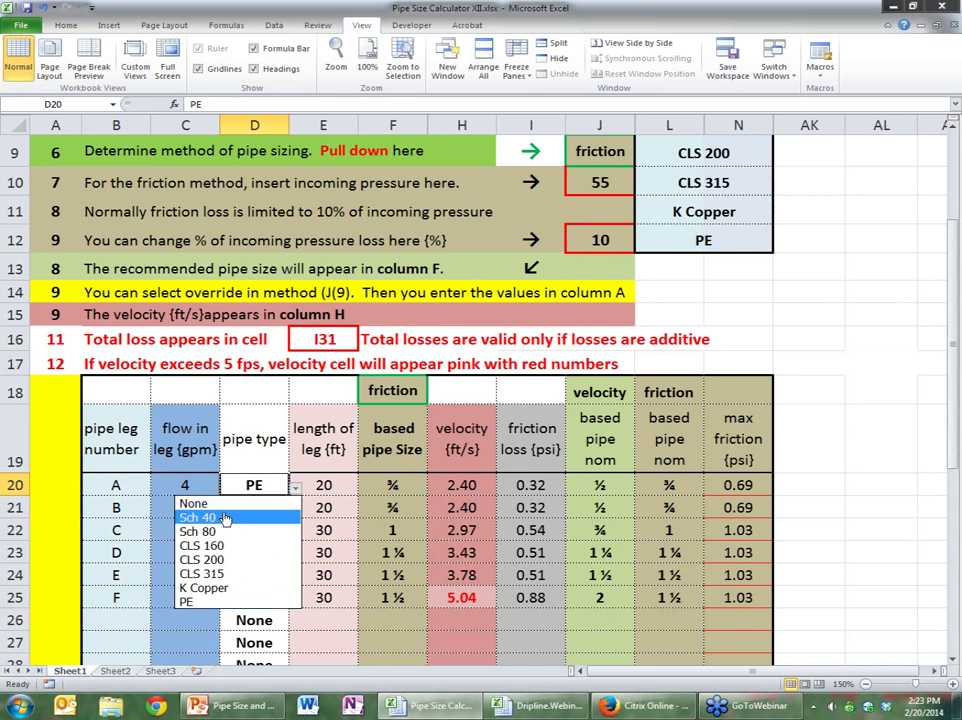
pyautogui.click(212, 588)
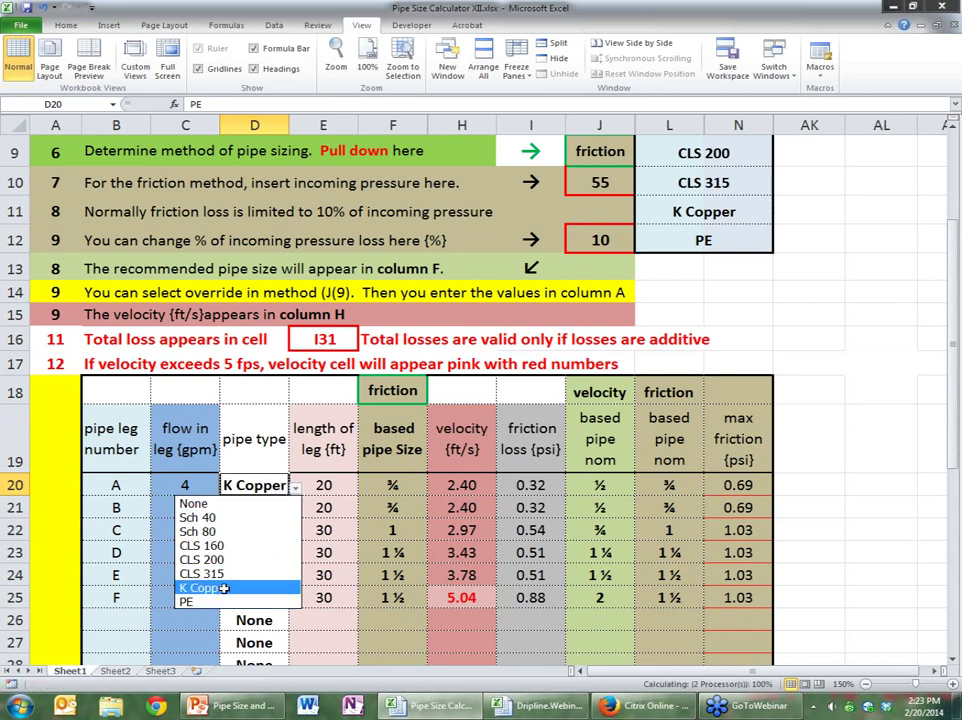
pyautogui.click(256, 508)
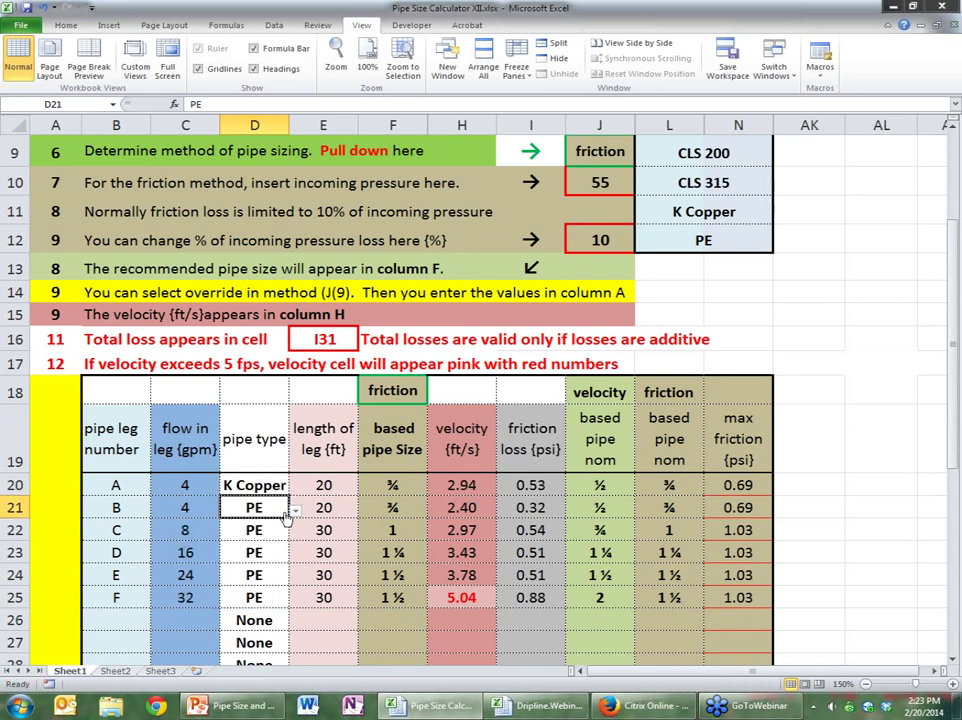
pyautogui.click(266, 532)
pyautogui.click(296, 531)
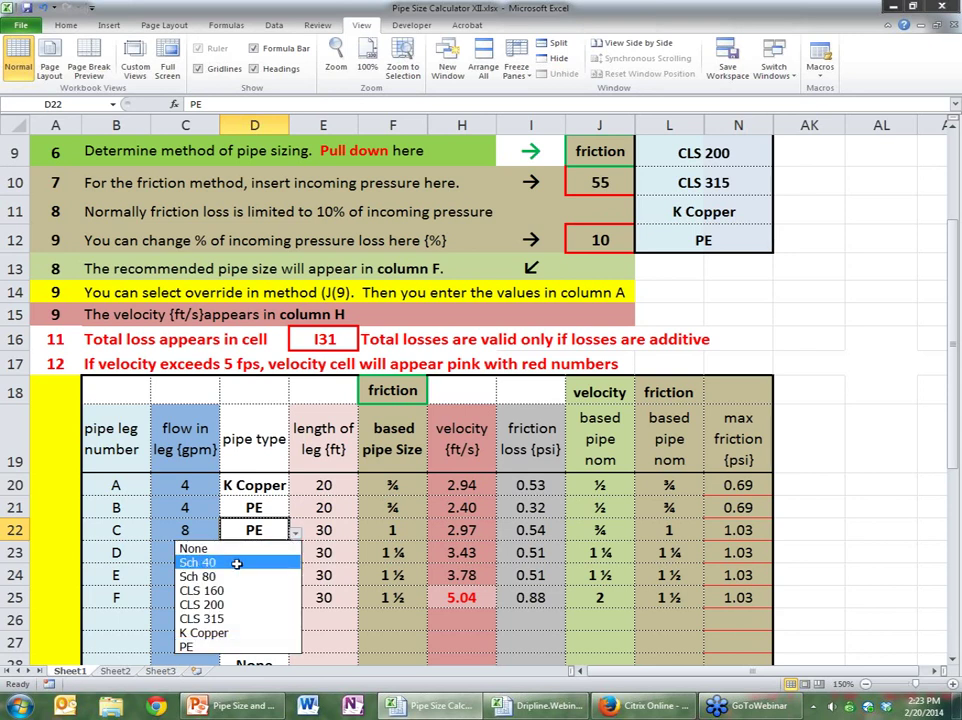
pyautogui.click(255, 559)
pyautogui.click(254, 556)
pyautogui.click(296, 553)
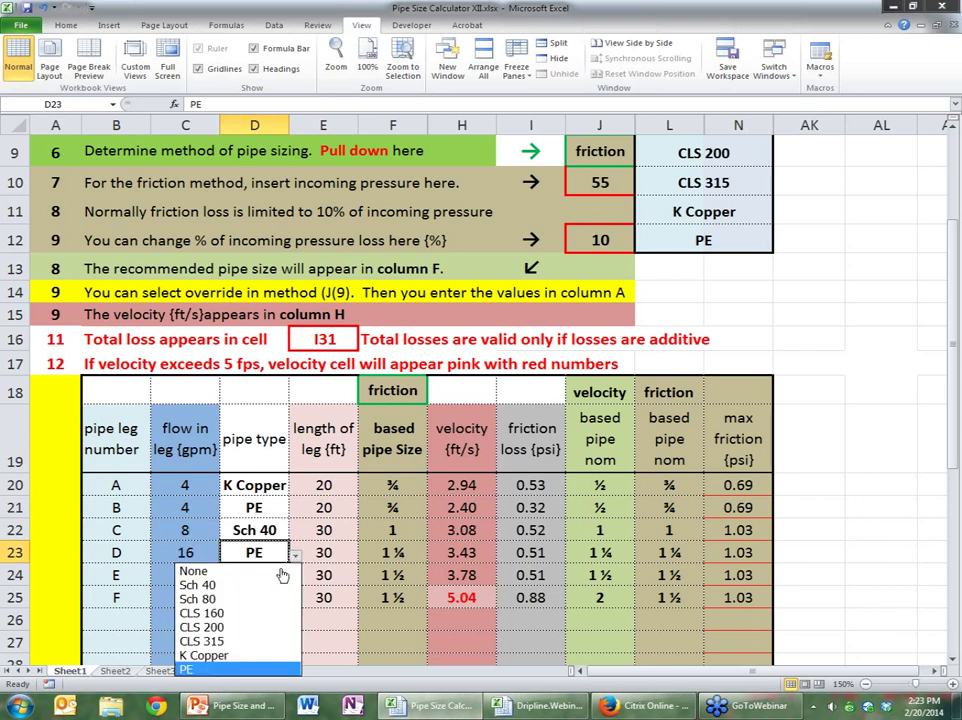
pyautogui.click(240, 599)
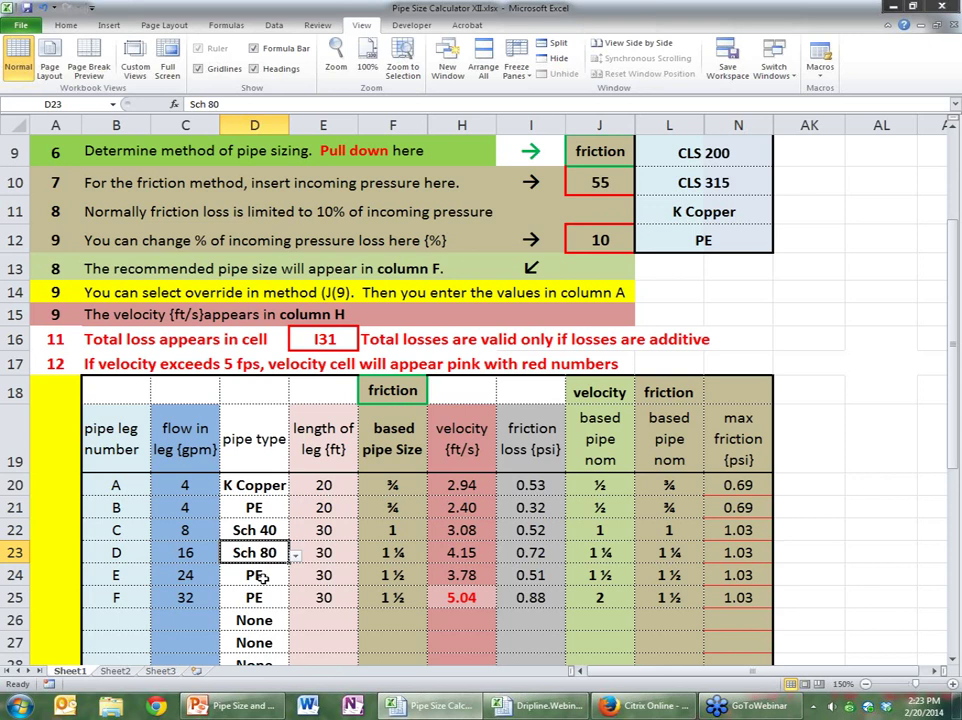
# Try CLS 200 for leg E and CLS 315 for leg F, then review the results
pyautogui.click(286, 577)
pyautogui.click(296, 578)
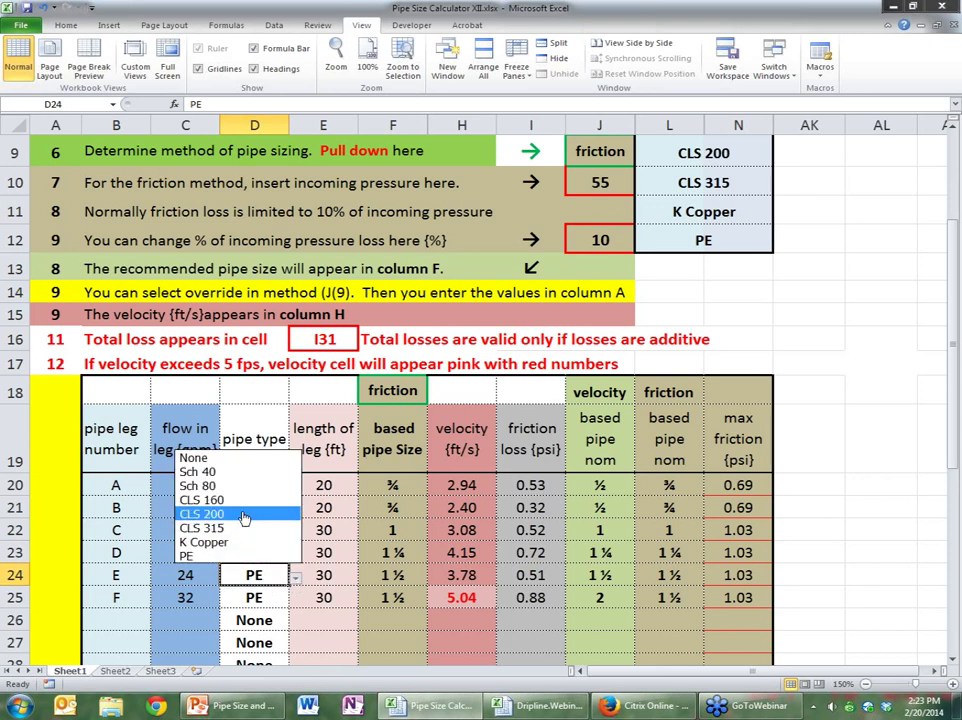
pyautogui.click(243, 517)
pyautogui.click(254, 598)
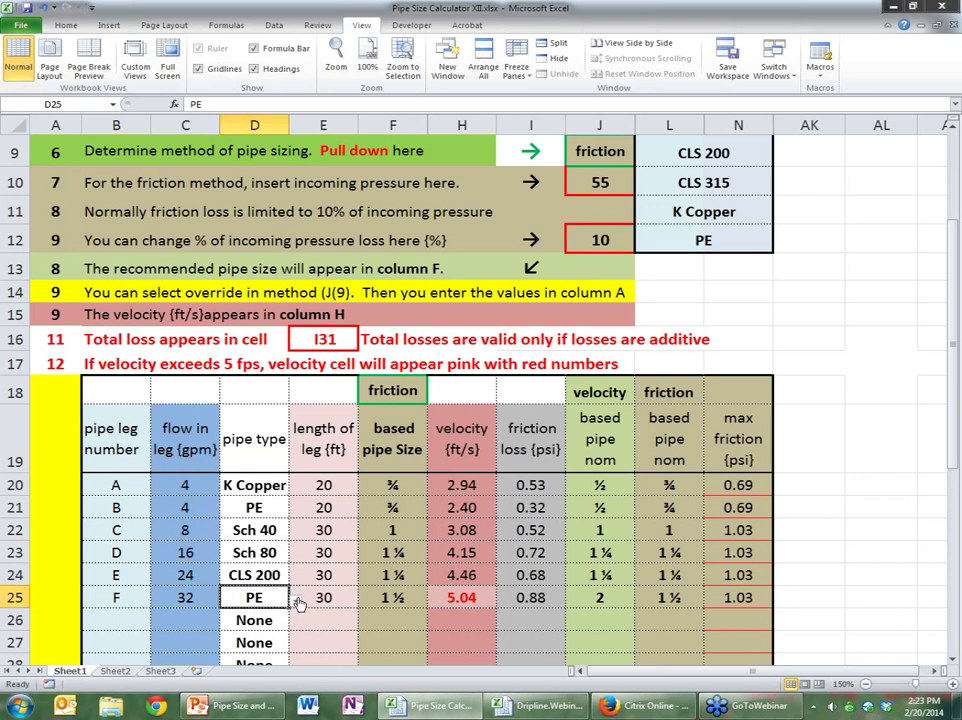
pyautogui.click(296, 599)
pyautogui.click(216, 551)
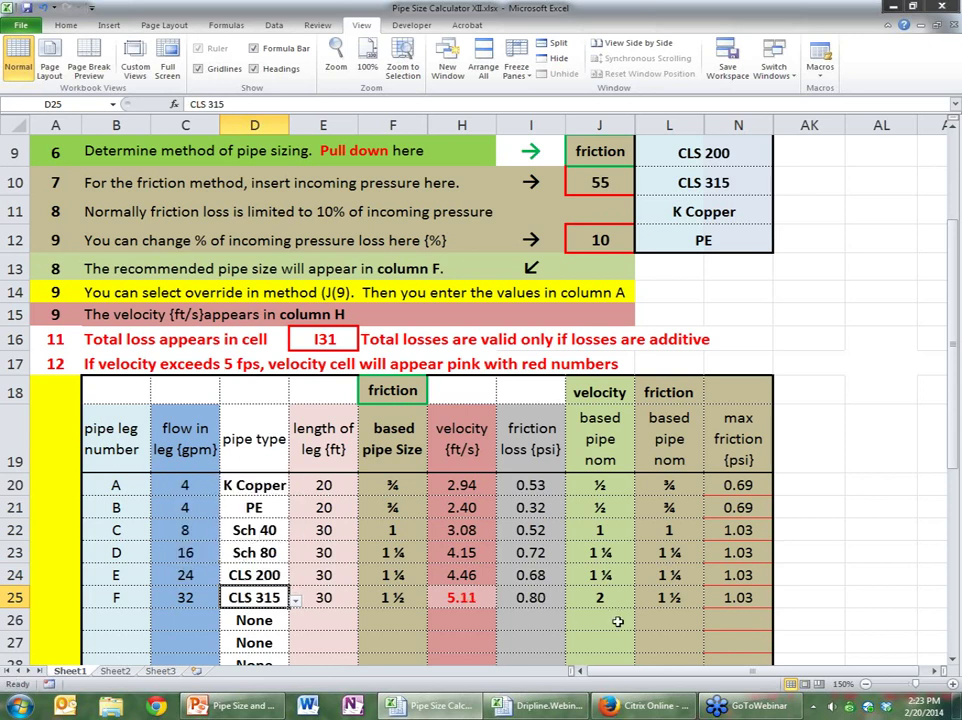
pyautogui.click(810, 600)
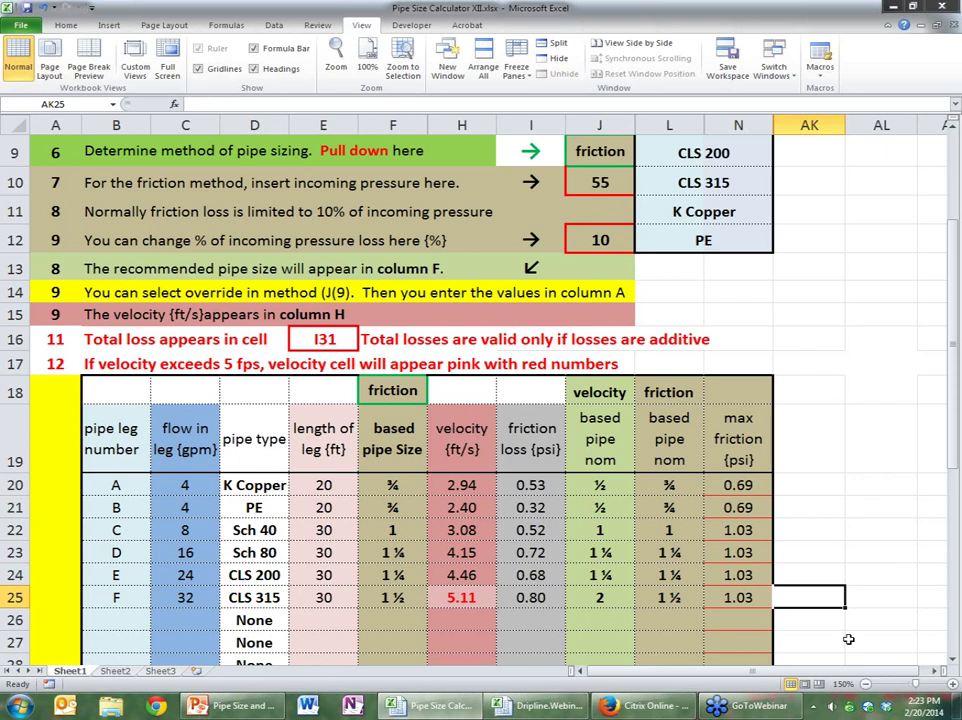
pyautogui.click(814, 337)
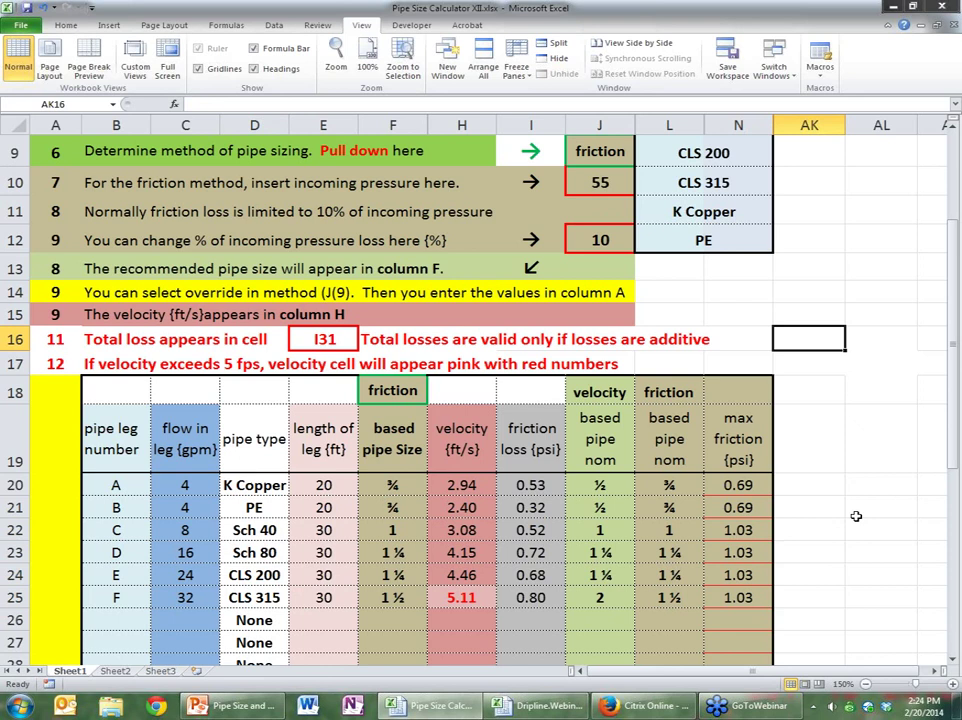
# Return legs A, C and D to PE pipe
pyautogui.click(280, 485)
pyautogui.click(296, 487)
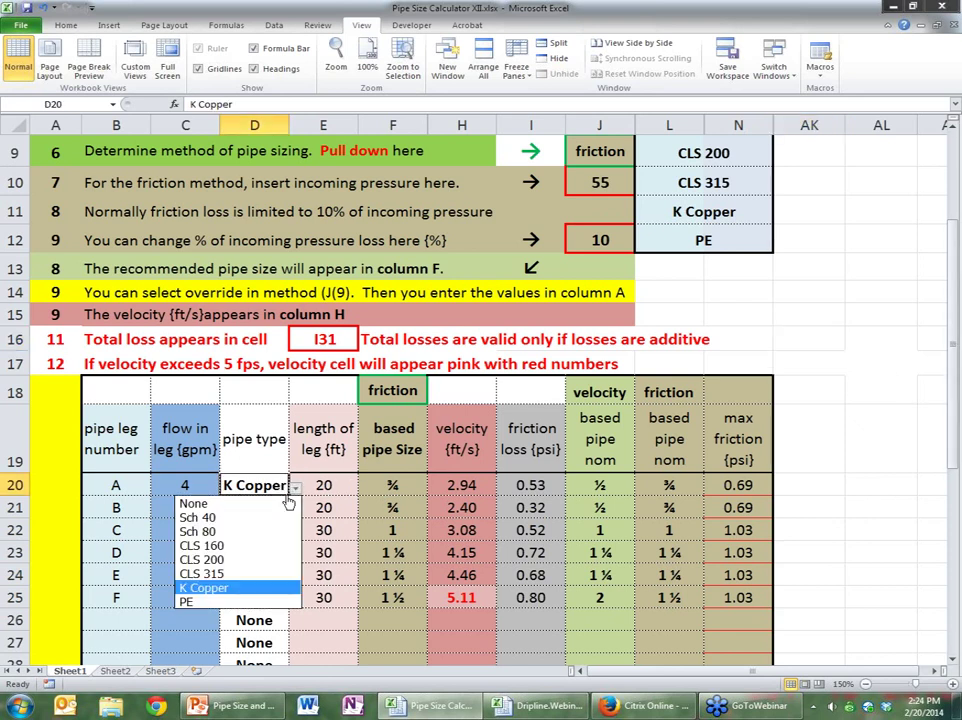
pyautogui.click(200, 601)
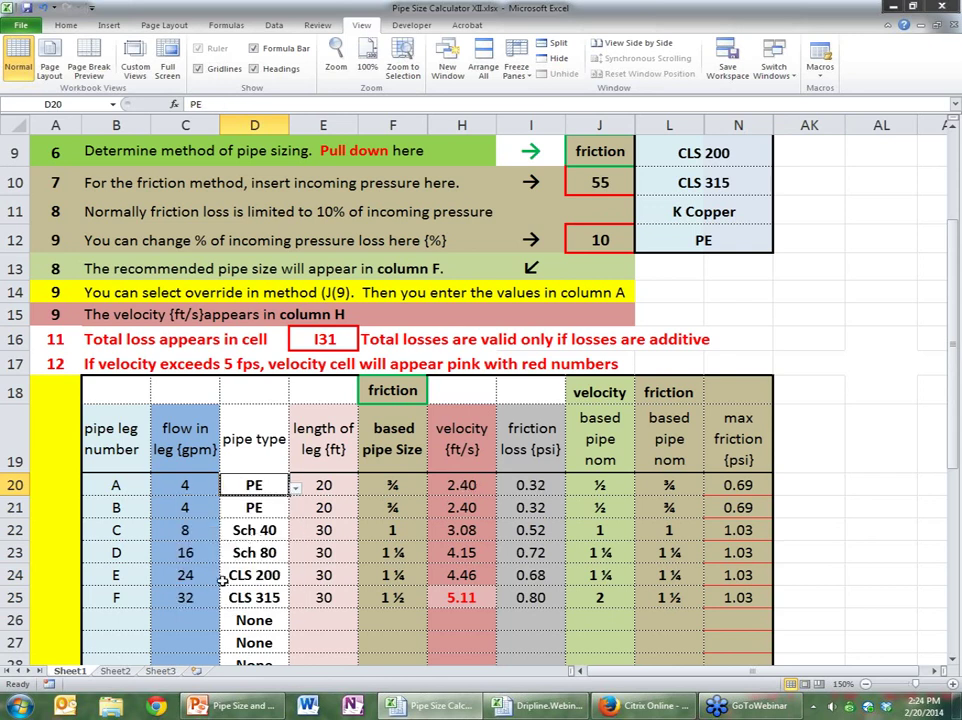
pyautogui.click(256, 535)
pyautogui.click(296, 531)
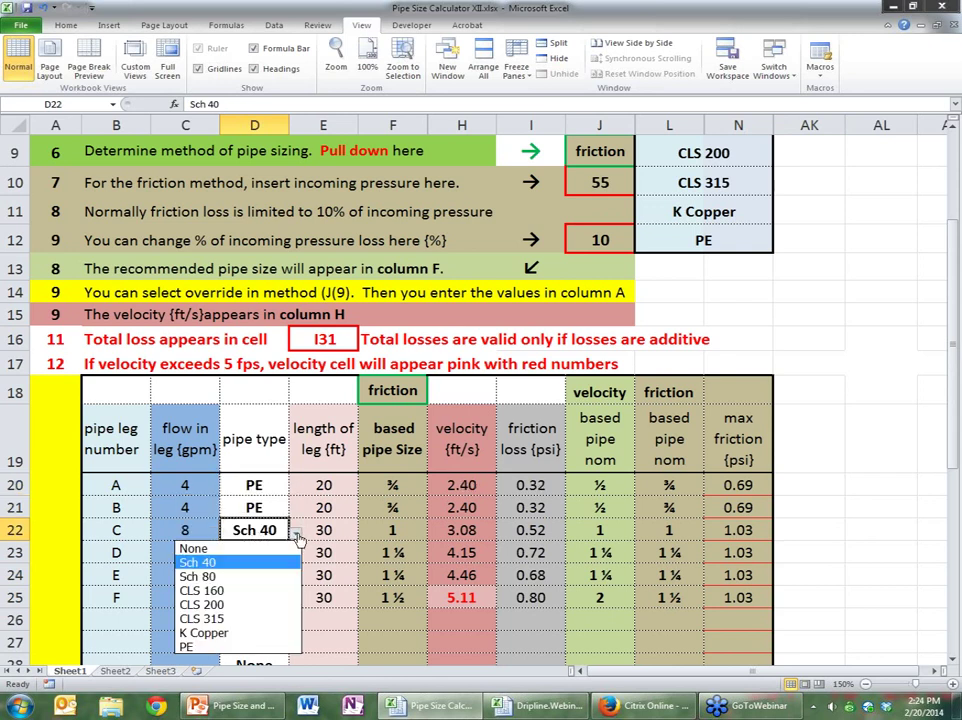
pyautogui.click(228, 647)
pyautogui.click(255, 553)
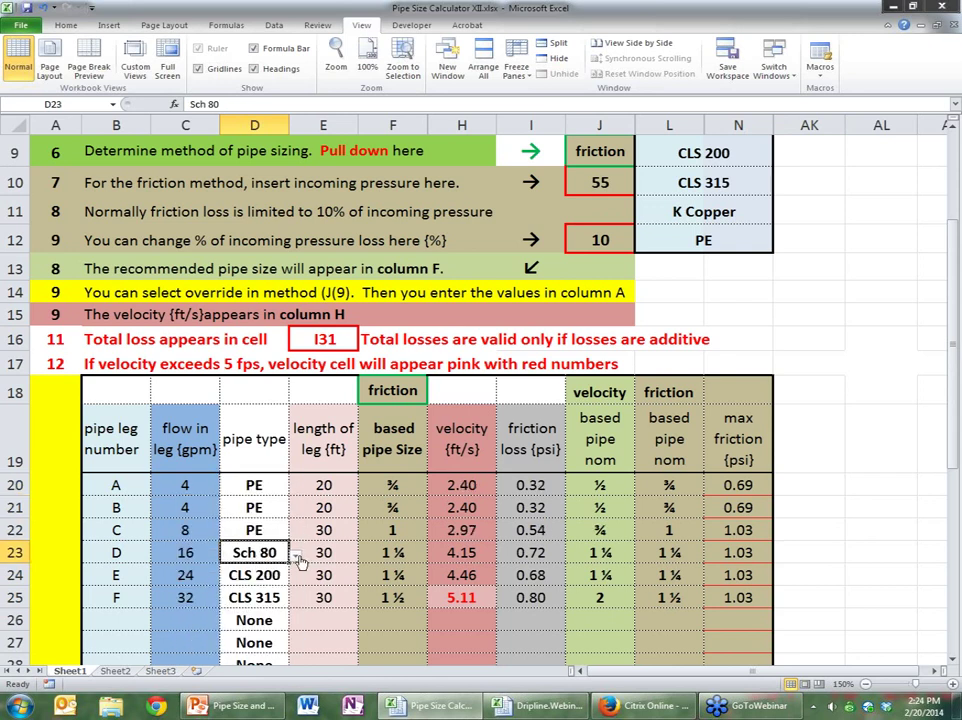
pyautogui.click(296, 554)
pyautogui.click(187, 669)
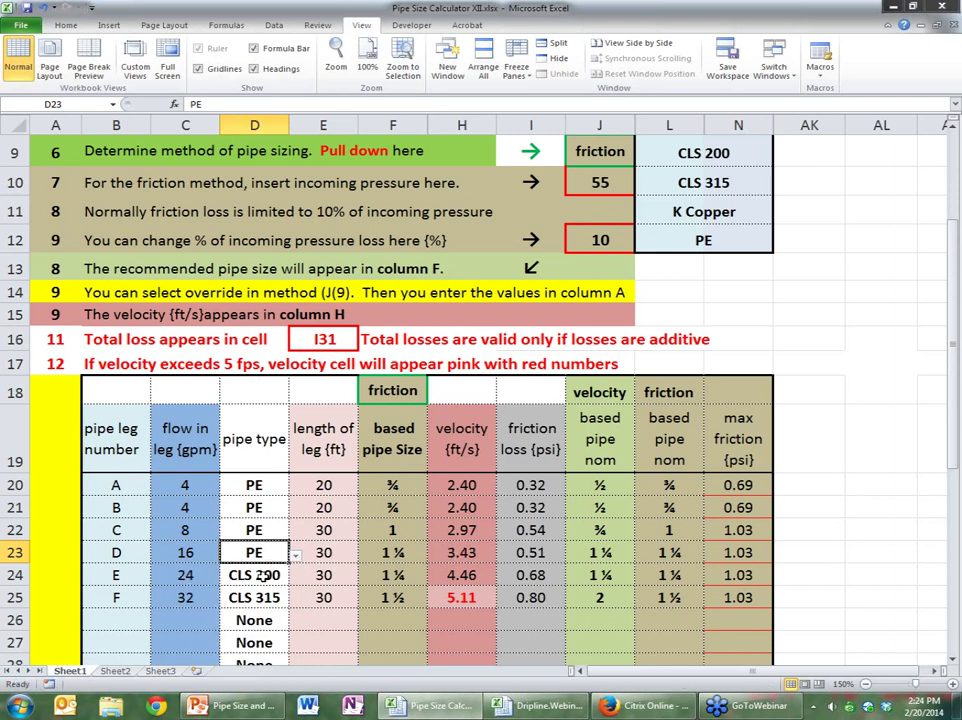
# Return legs E and F to PE pipe, leaving leg E at 1 ½ and 3.78 ft/s
pyautogui.click(256, 575)
pyautogui.click(296, 575)
pyautogui.click(190, 493)
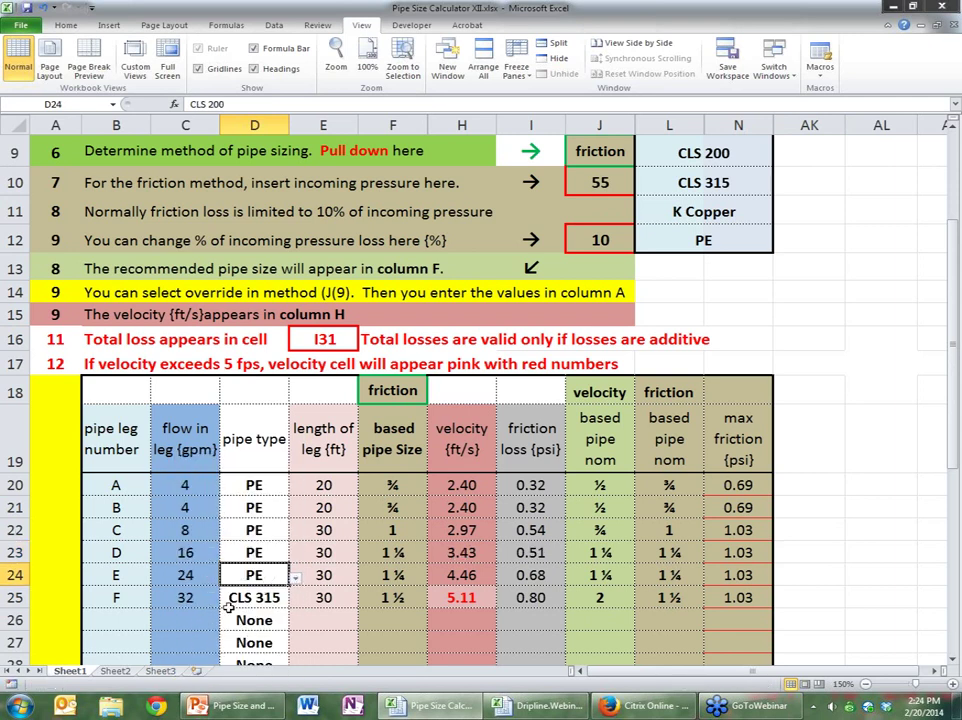
pyautogui.click(257, 597)
pyautogui.click(296, 597)
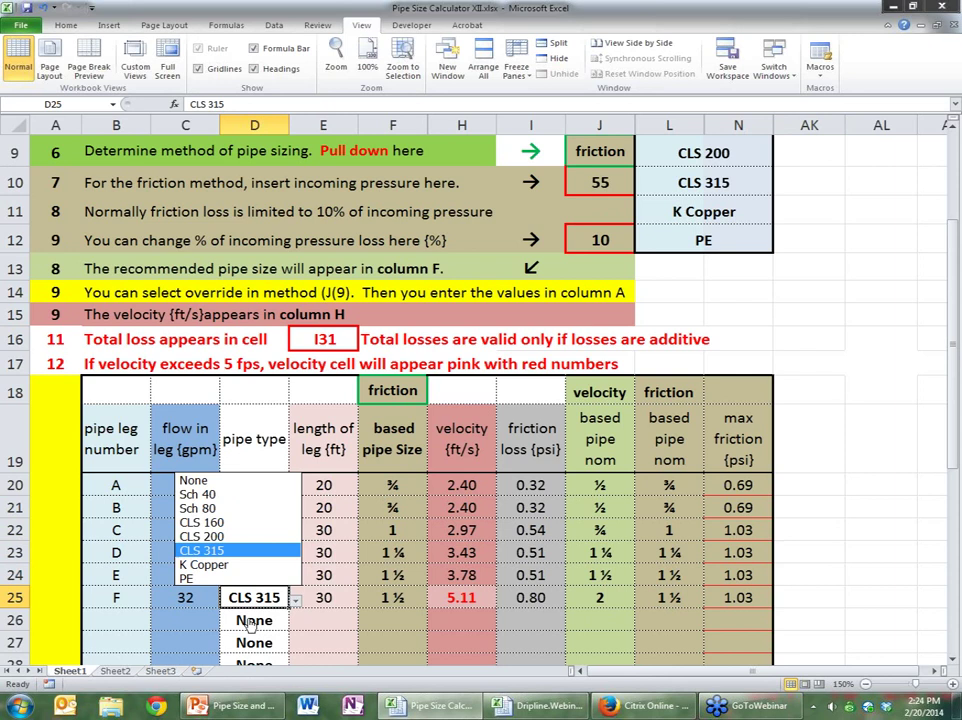
pyautogui.click(215, 580)
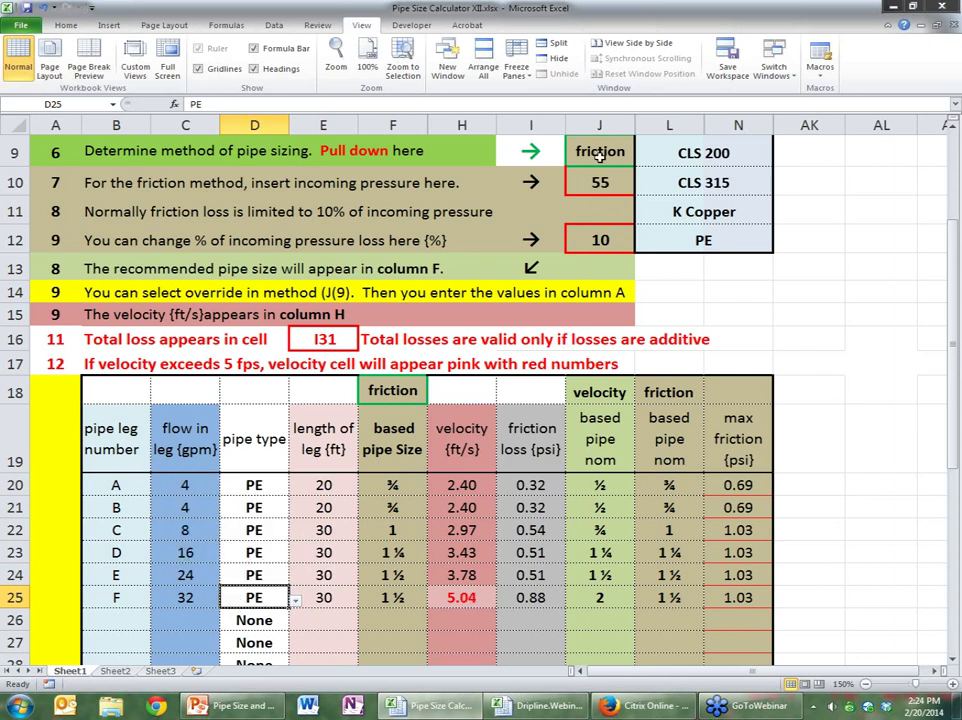
pyautogui.click(630, 163)
# Switch J9's pipe sizing method to override
pyautogui.click(640, 160)
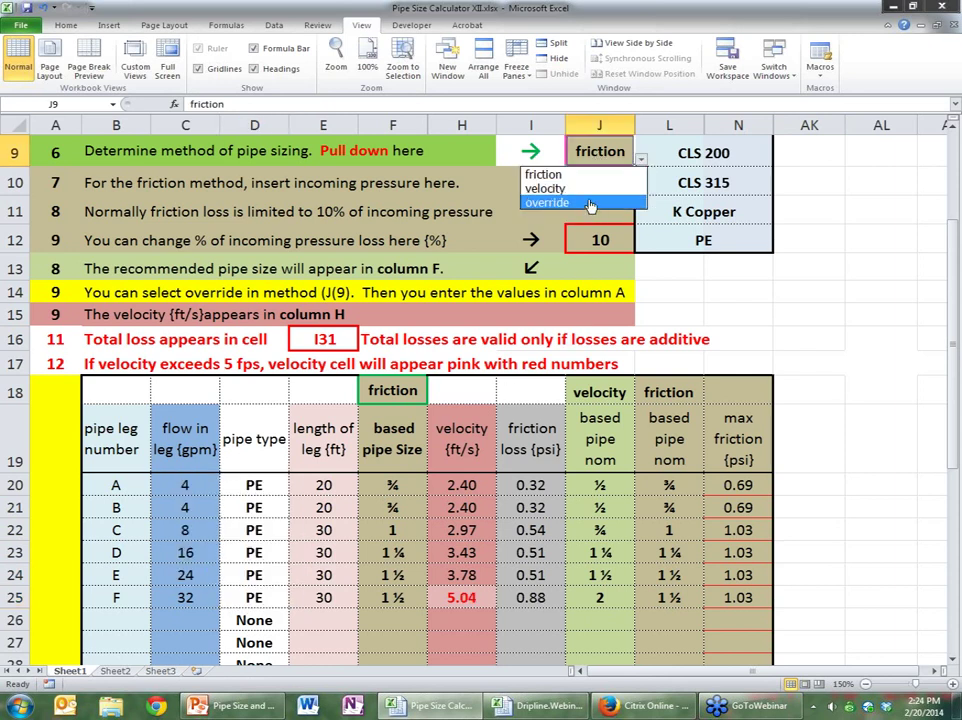
pyautogui.click(590, 204)
pyautogui.click(883, 448)
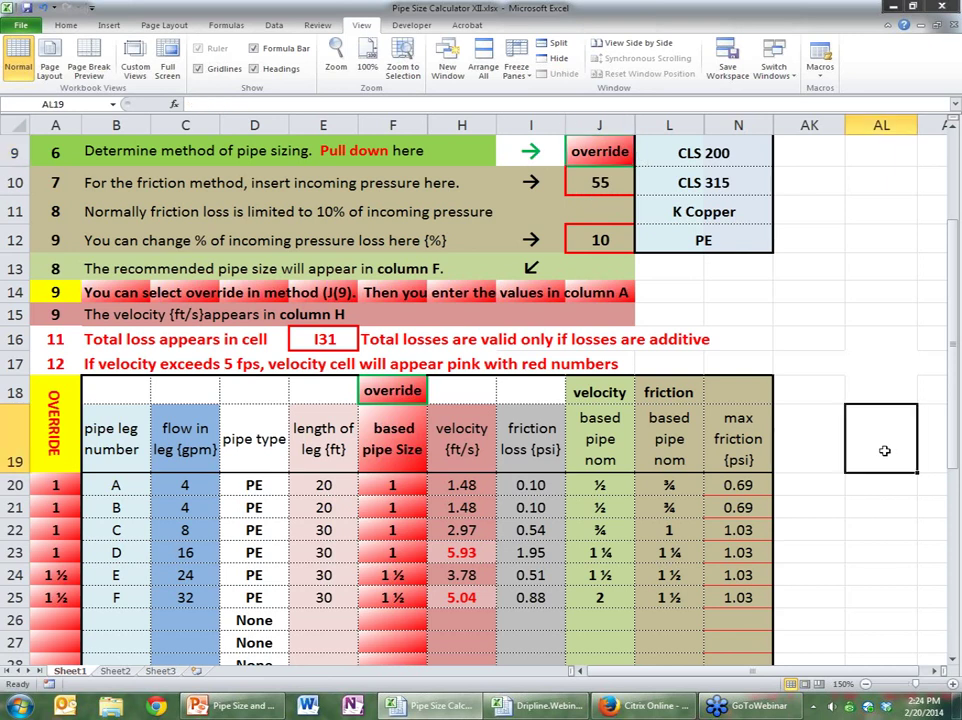
# Override leg D to 1 ½ and leg F to 2, keeping all legs under 5 fps
pyautogui.click(60, 552)
pyautogui.click(88, 555)
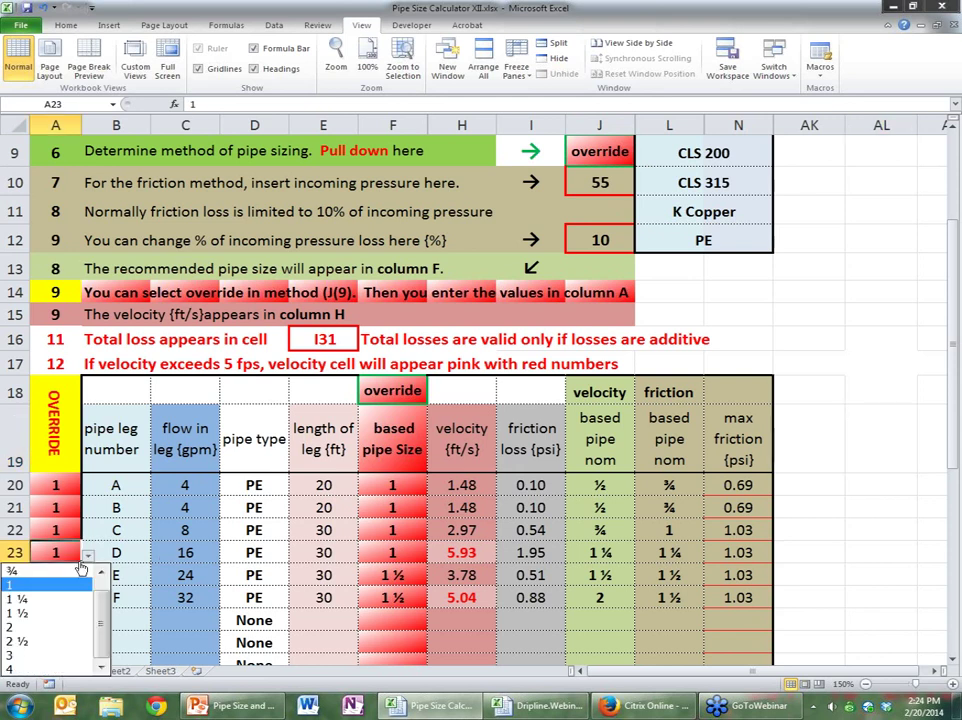
pyautogui.click(30, 615)
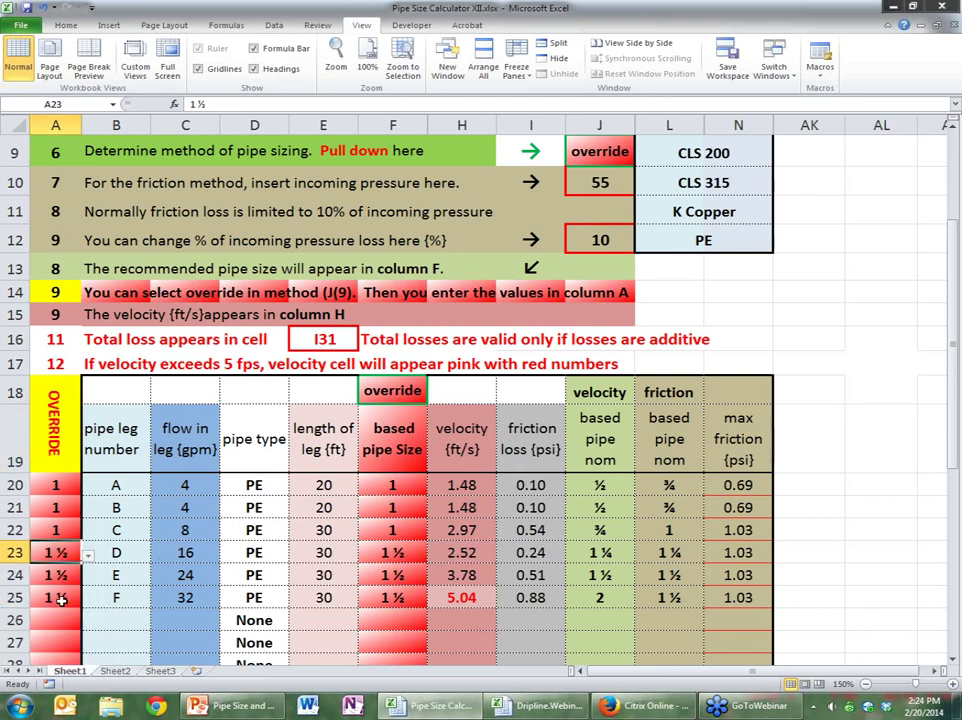
pyautogui.click(60, 598)
pyautogui.click(88, 600)
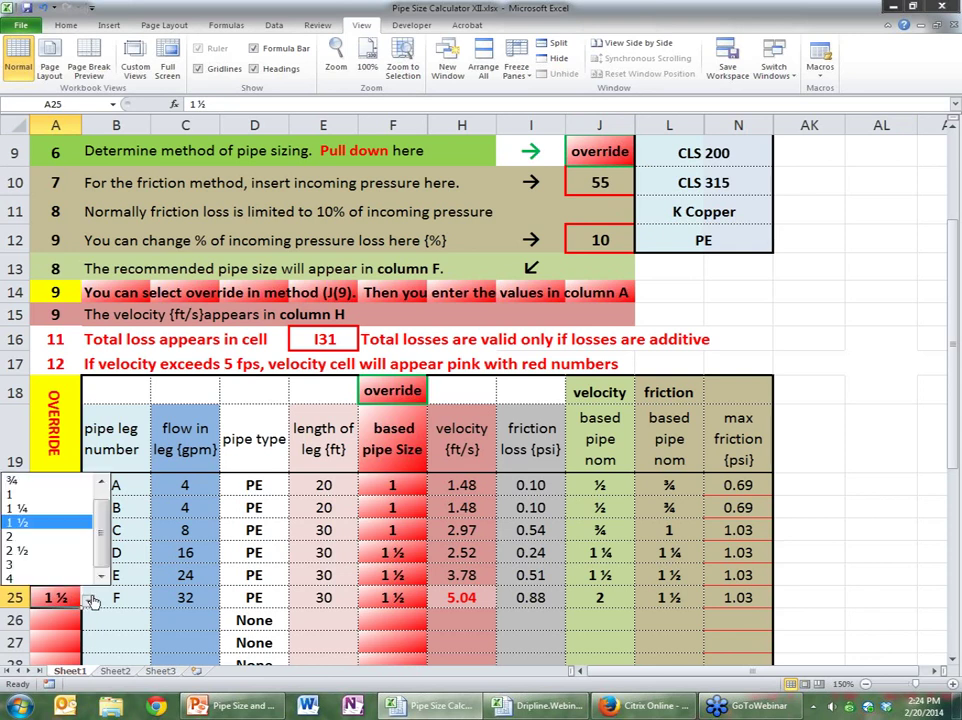
pyautogui.click(20, 537)
pyautogui.click(832, 601)
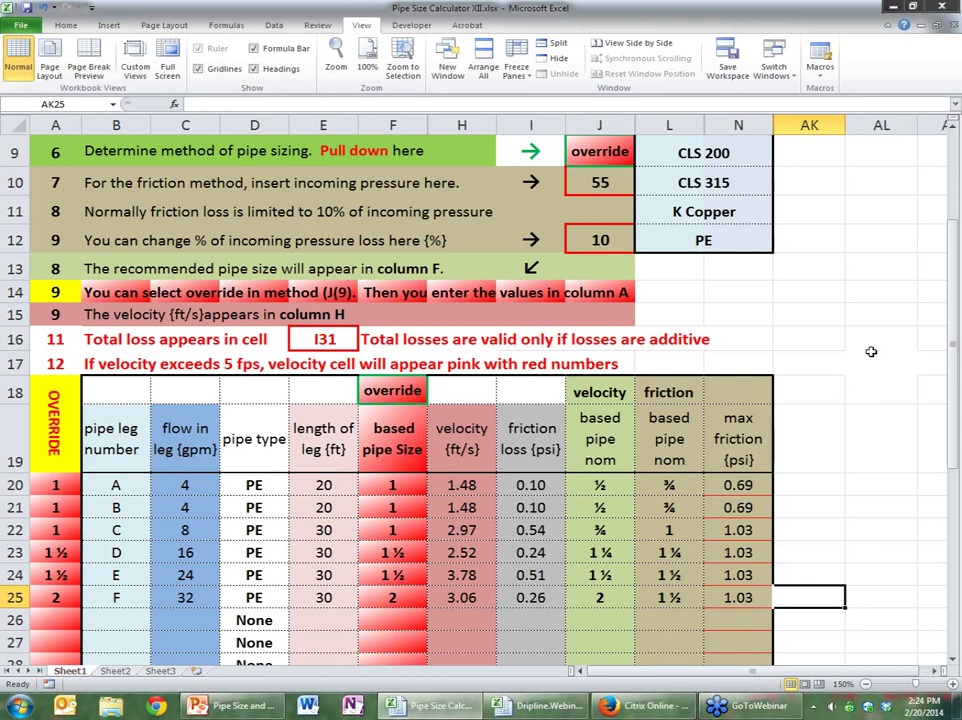
# Lower the allowed pressure loss in J12 from 10% to 8% and check the totals
pyautogui.click(900, 328)
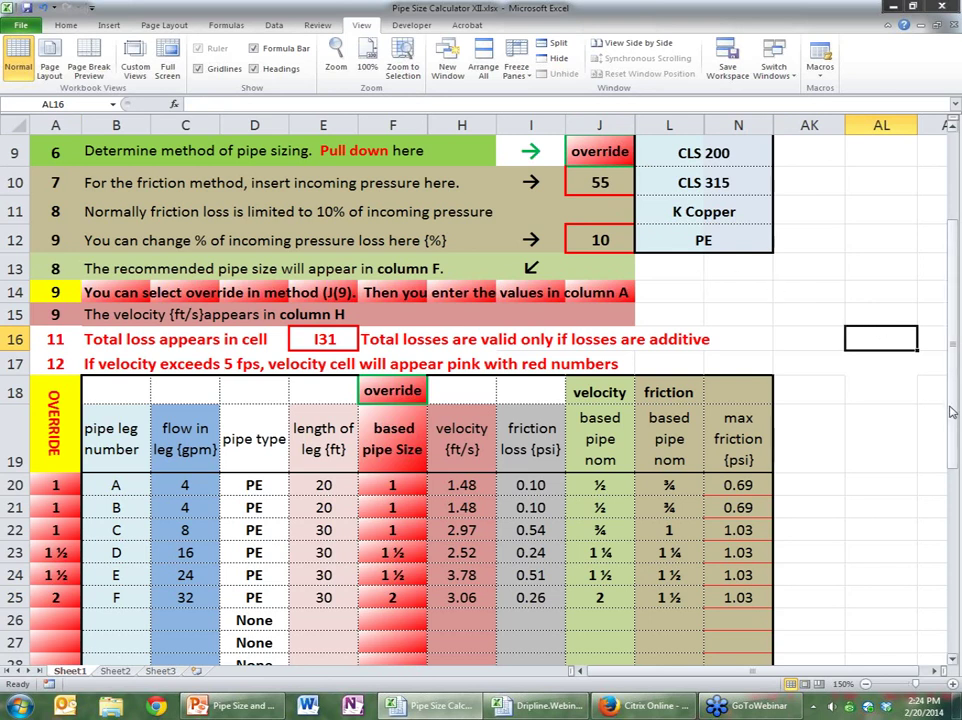
pyautogui.moveTo(952, 405); pyautogui.dragTo(952, 388)
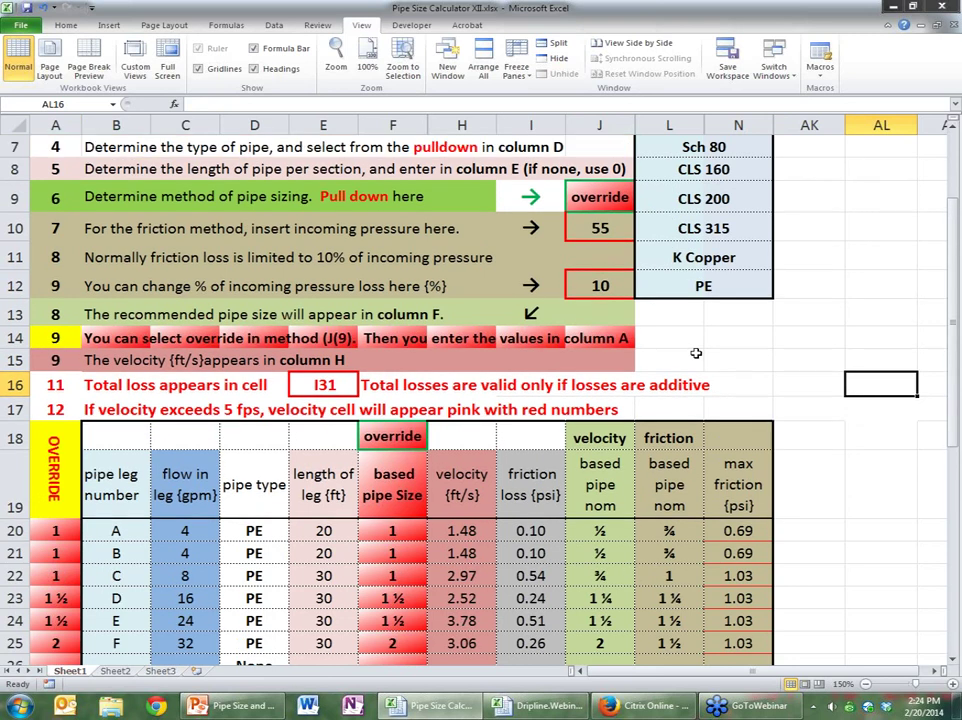
pyautogui.click(592, 286)
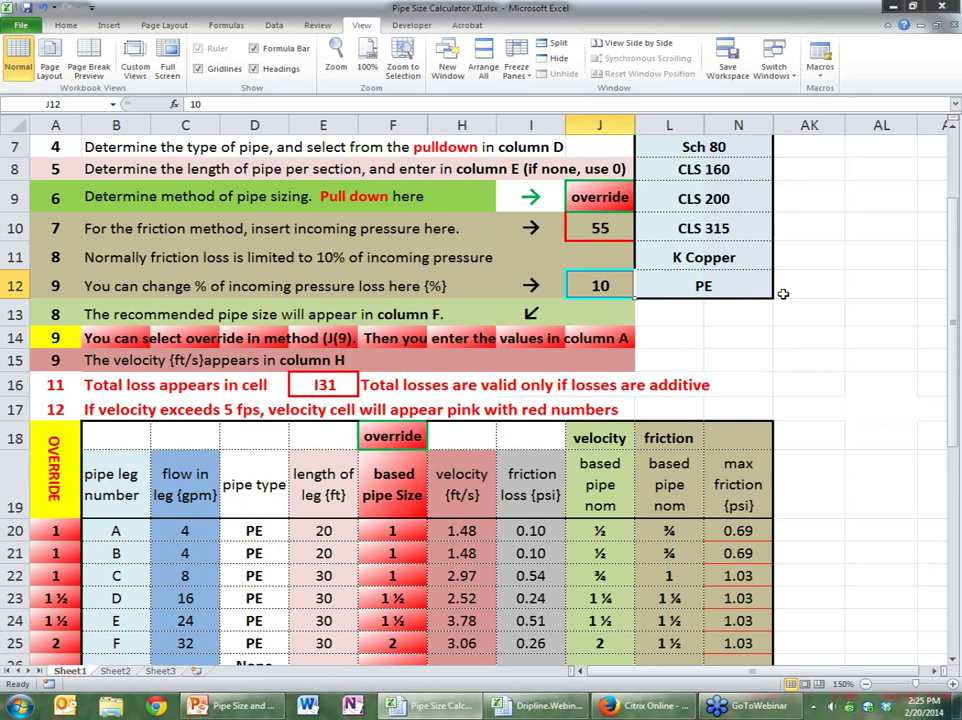
pyautogui.write('8')
pyautogui.click(862, 319)
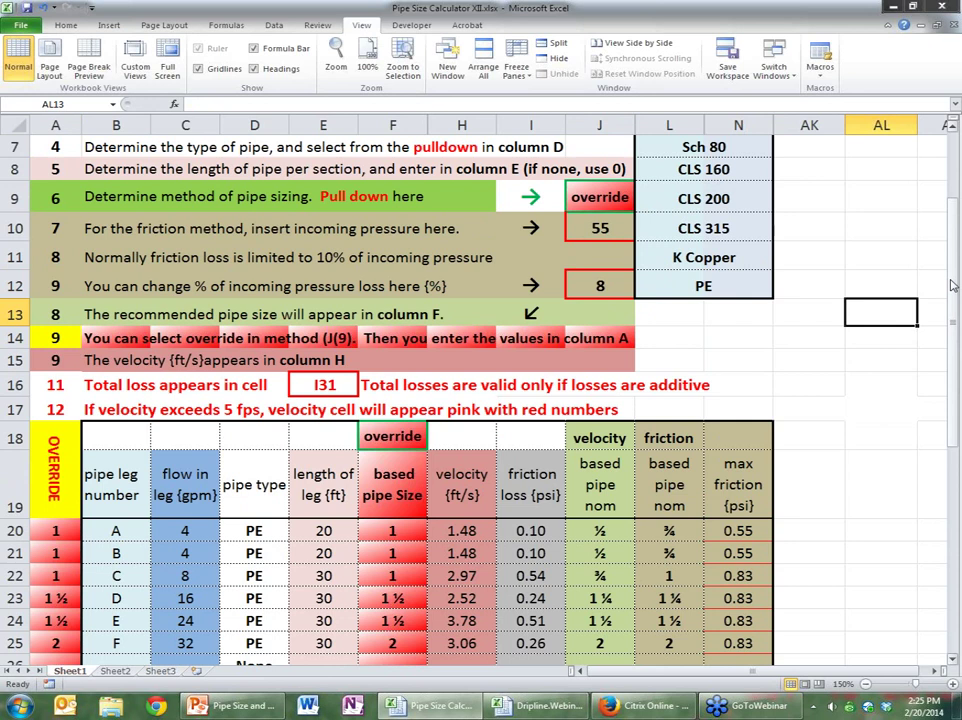
pyautogui.moveTo(953, 286); pyautogui.dragTo(957, 344)
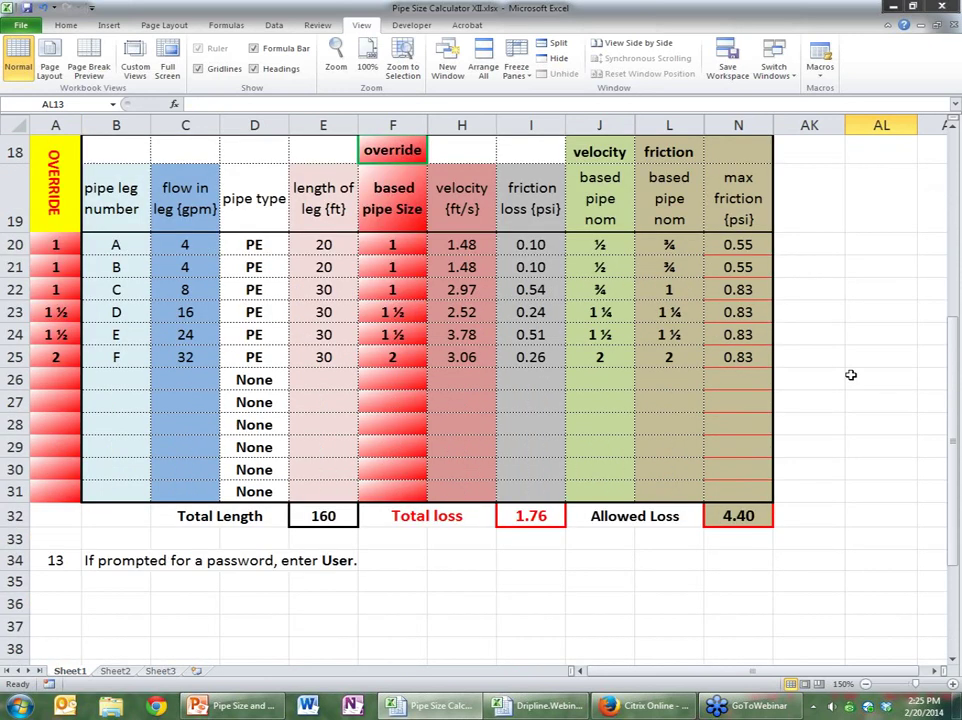
pyautogui.moveTo(955, 537); pyautogui.dragTo(955, 434)
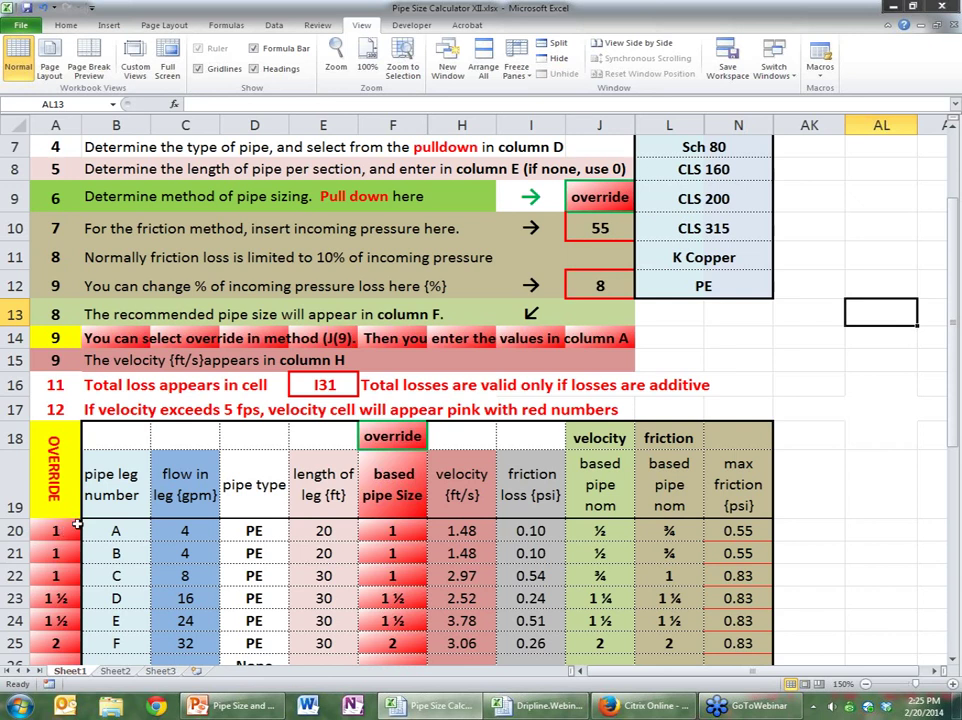
pyautogui.click(598, 197)
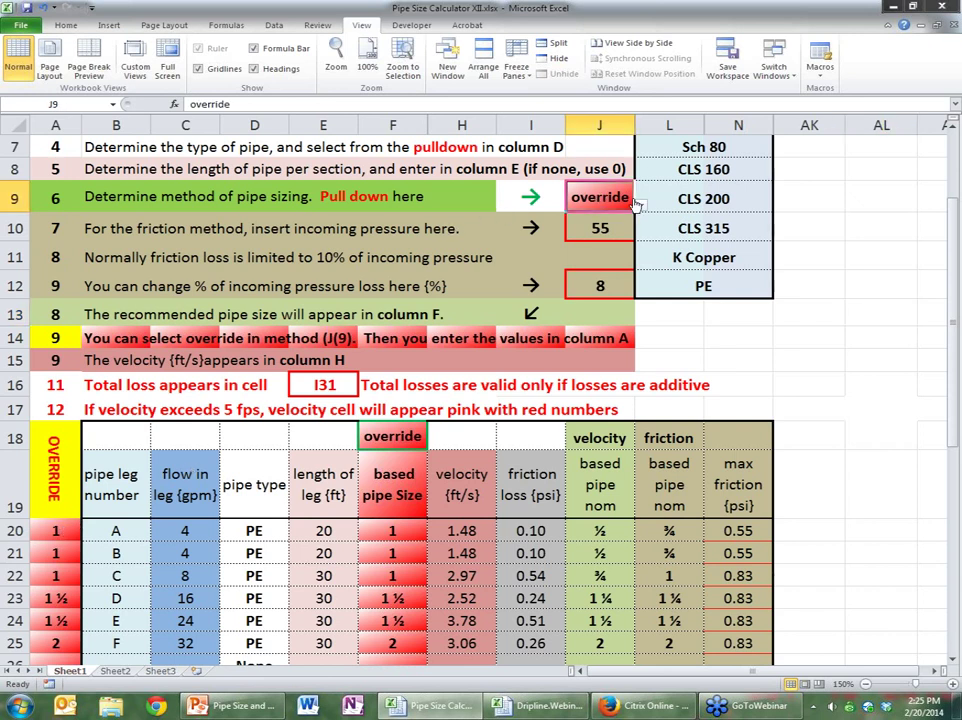
pyautogui.click(641, 204)
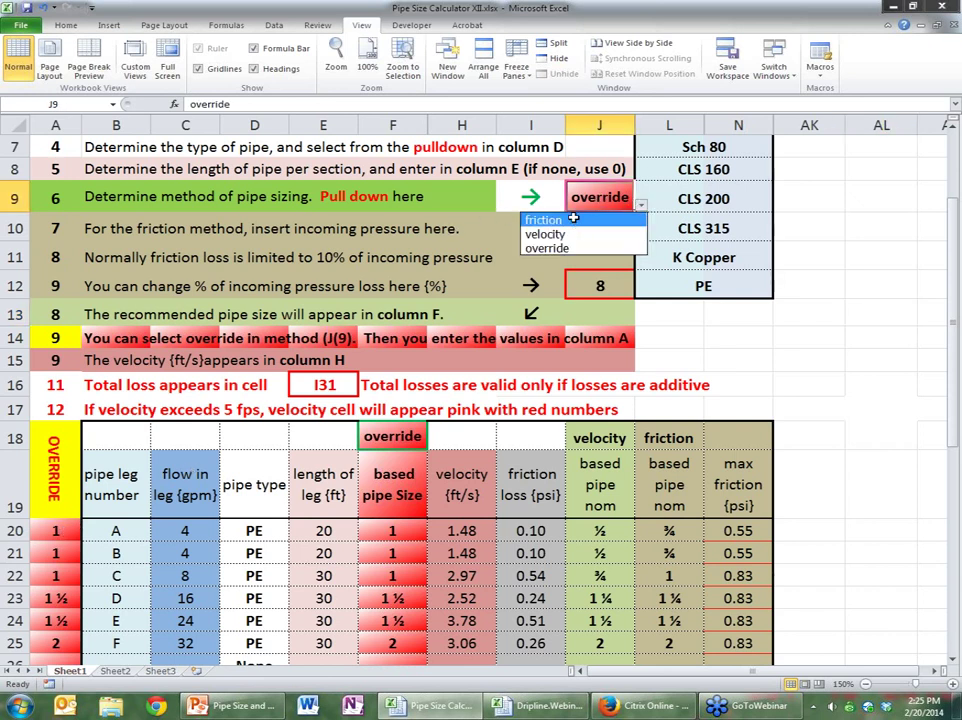
pyautogui.click(573, 218)
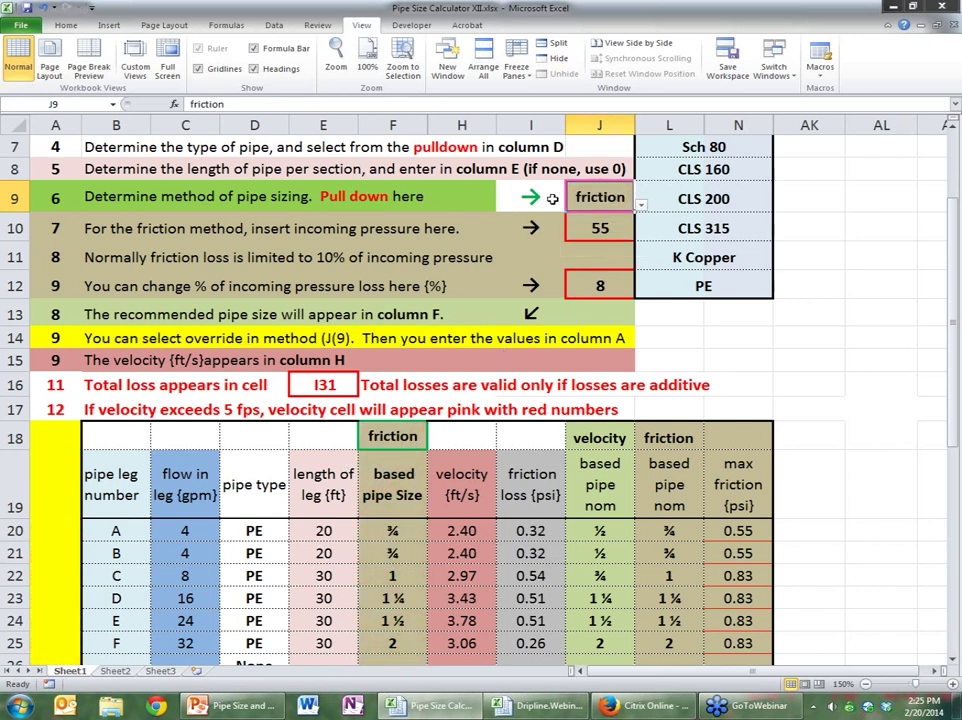
pyautogui.click(641, 205)
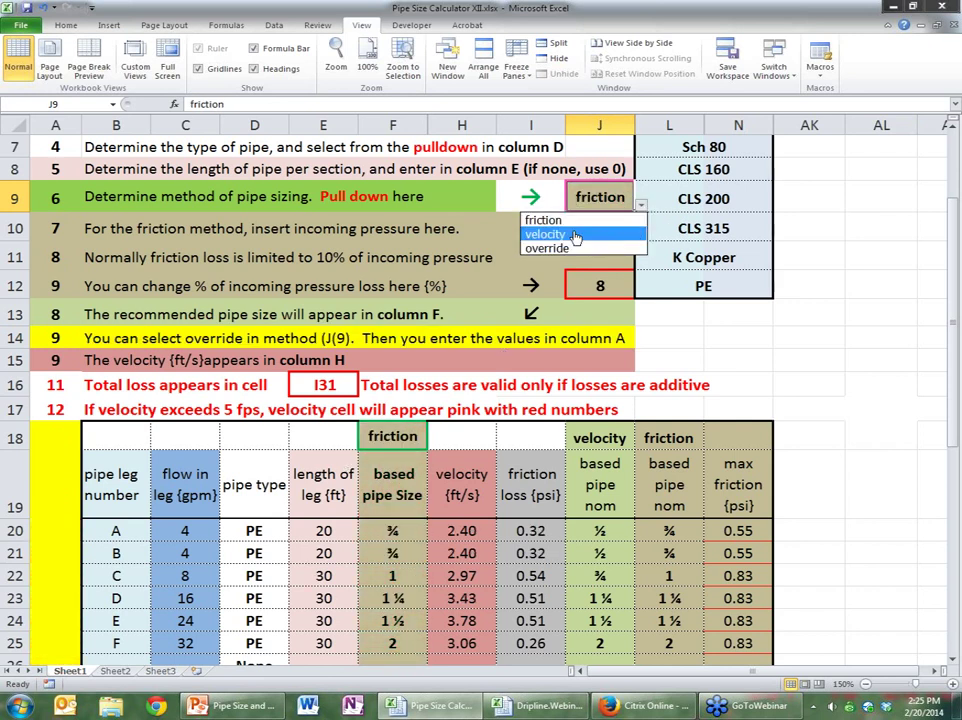
pyautogui.click(570, 236)
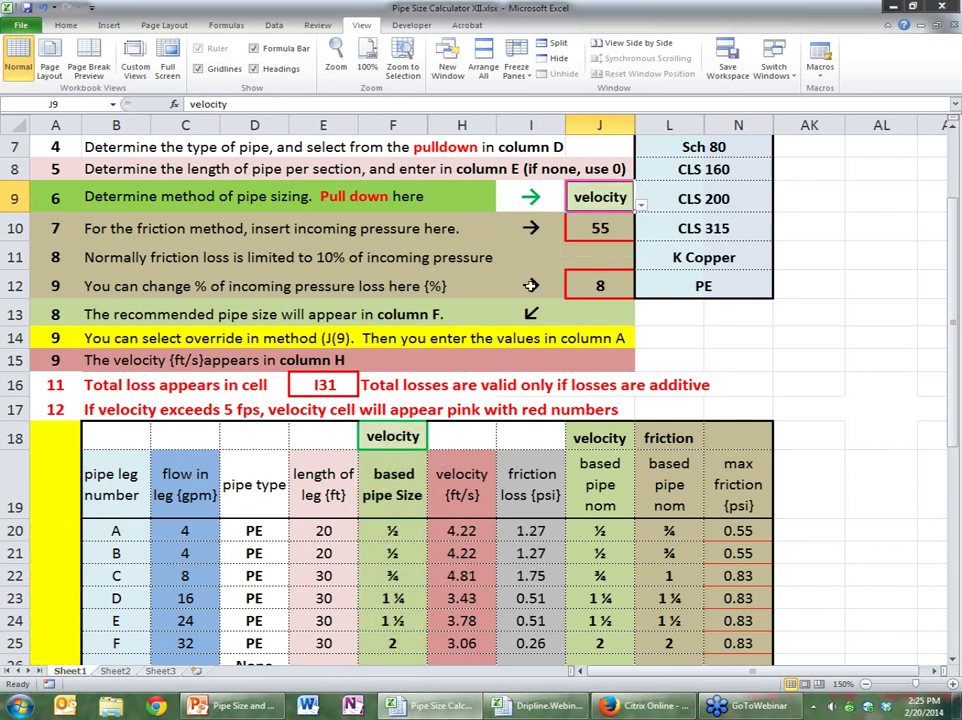
pyautogui.click(641, 205)
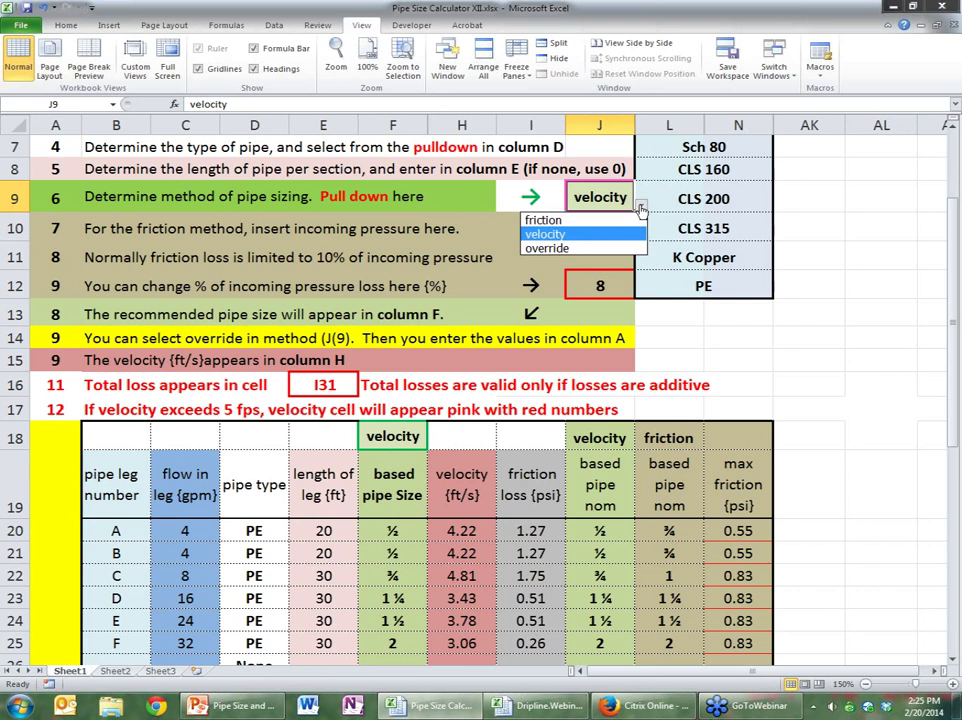
pyautogui.click(575, 249)
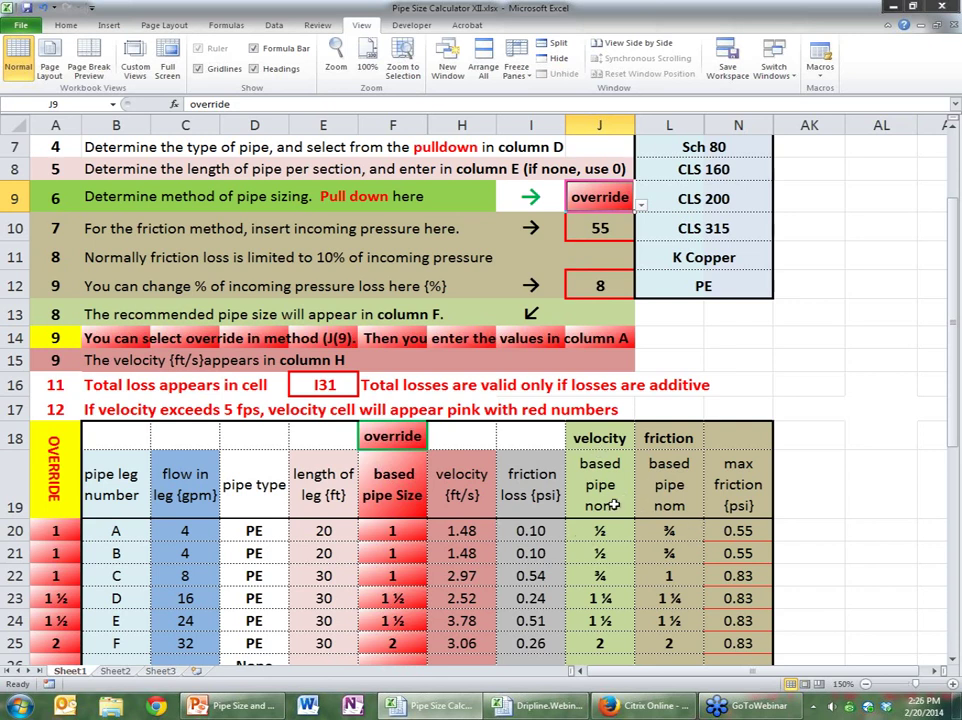
pyautogui.click(625, 552)
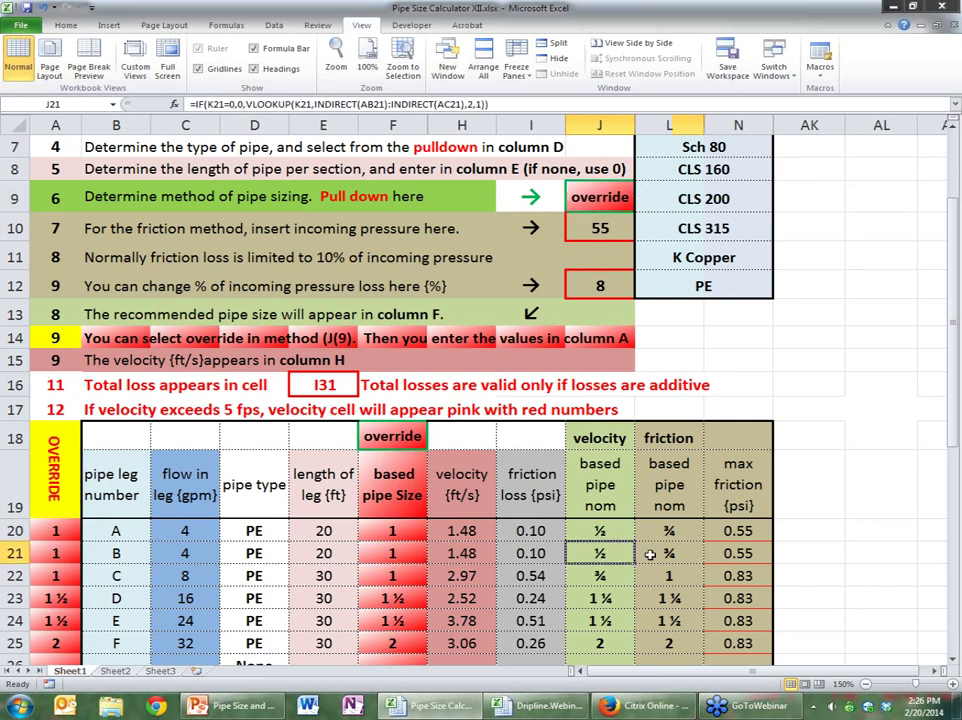
pyautogui.click(805, 500)
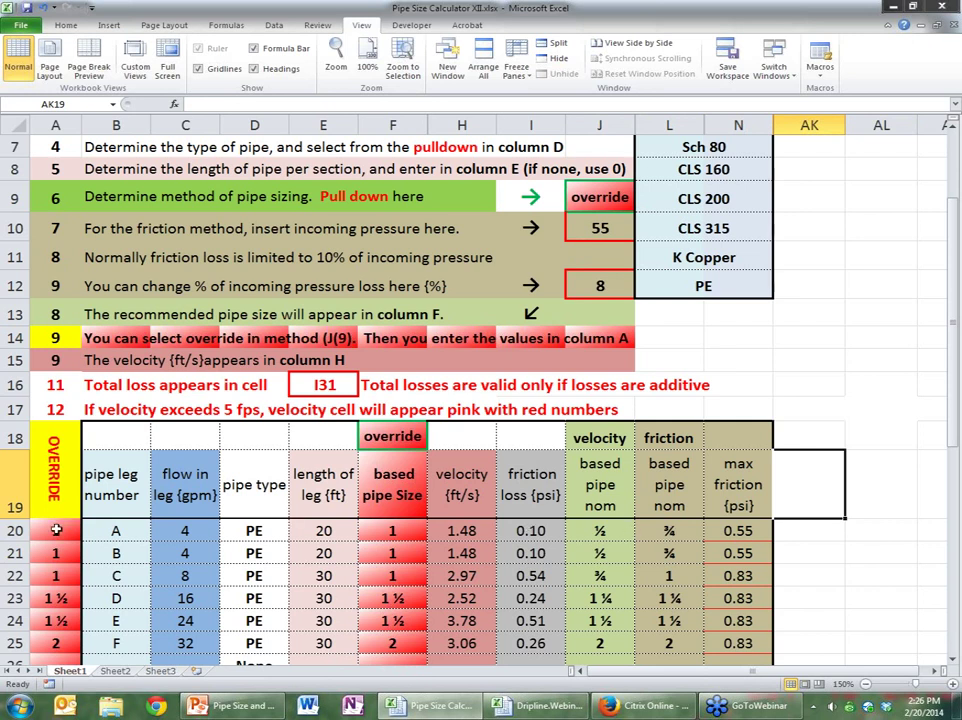
pyautogui.click(477, 531)
pyautogui.click(880, 540)
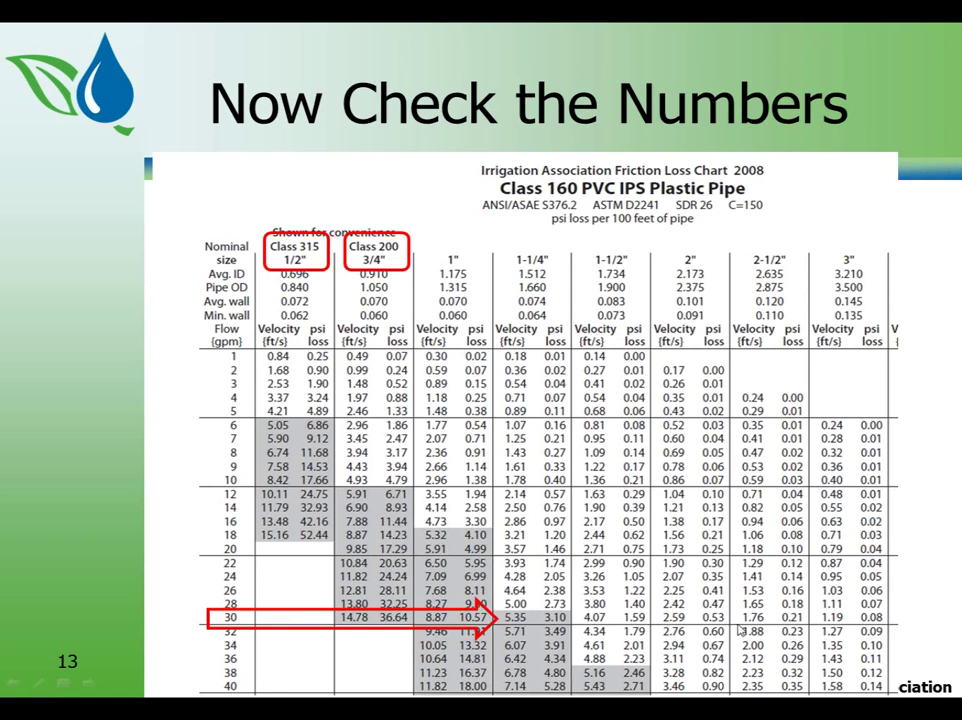
# Advance the slide show to slide 14, 'Part 2. Dripline Calculator'
pyautogui.click(770, 446)
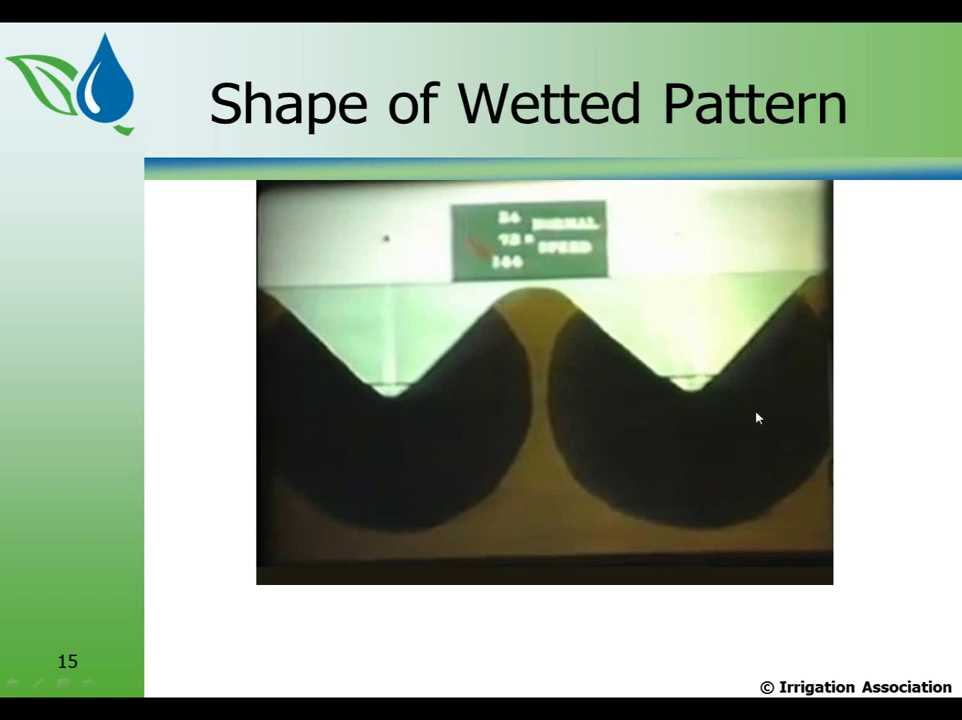
# Reveal the red line across the wetted pattern on the 'Shape of Wetted Pattern' slide
pyautogui.click(921, 420)
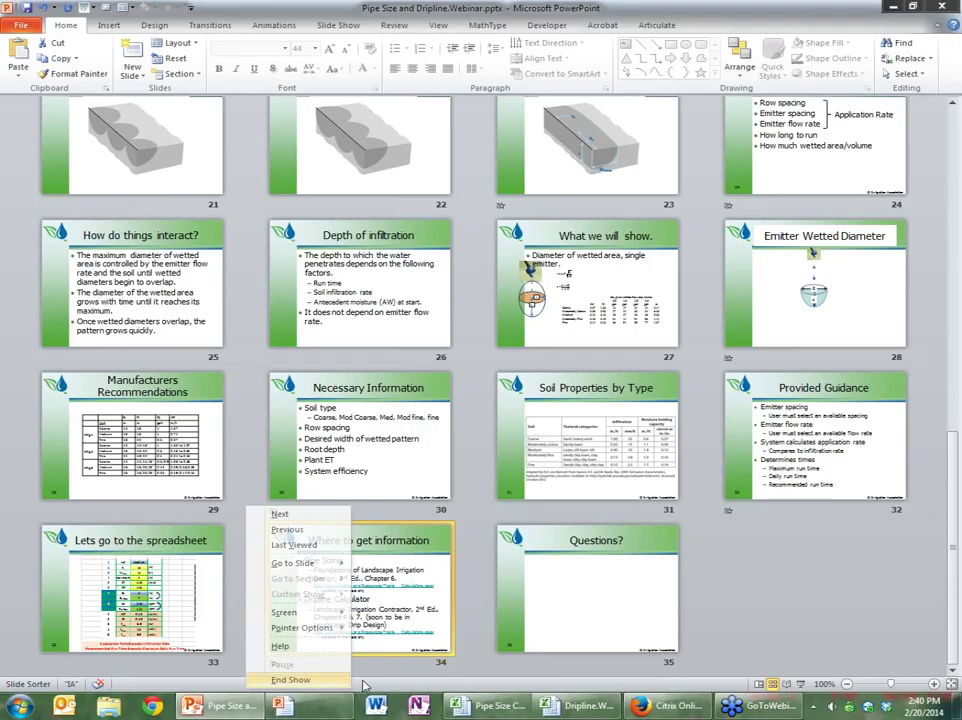
# Return to the Dripline.Webinar.xlsx calculator and point out the soil type input
pyautogui.hotkey('alt', 'Tab')
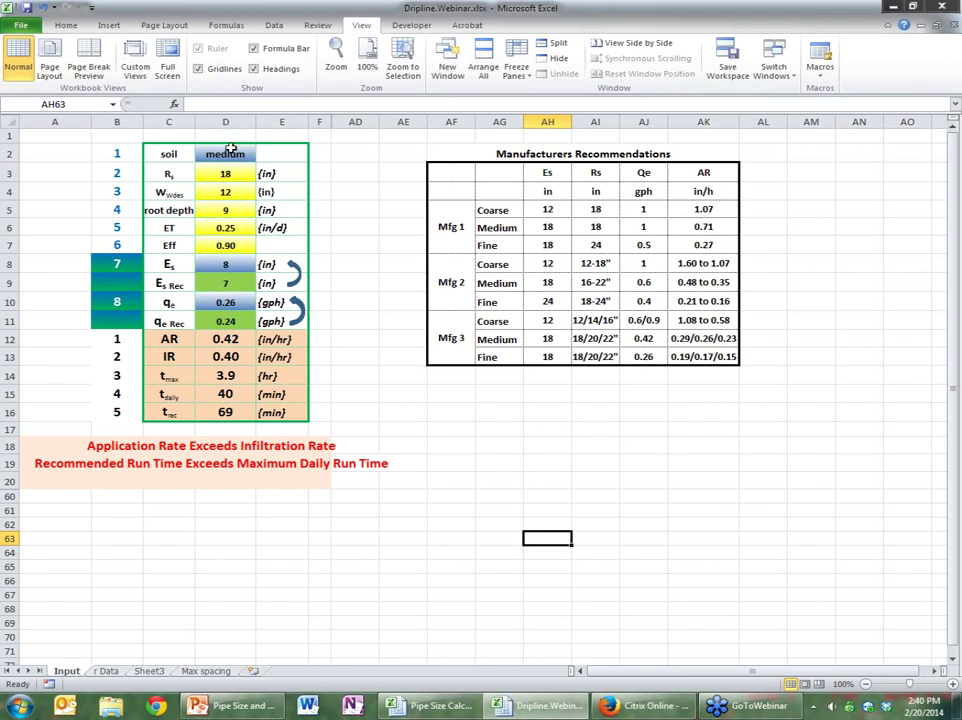
pyautogui.click(230, 150)
pyautogui.click(365, 154)
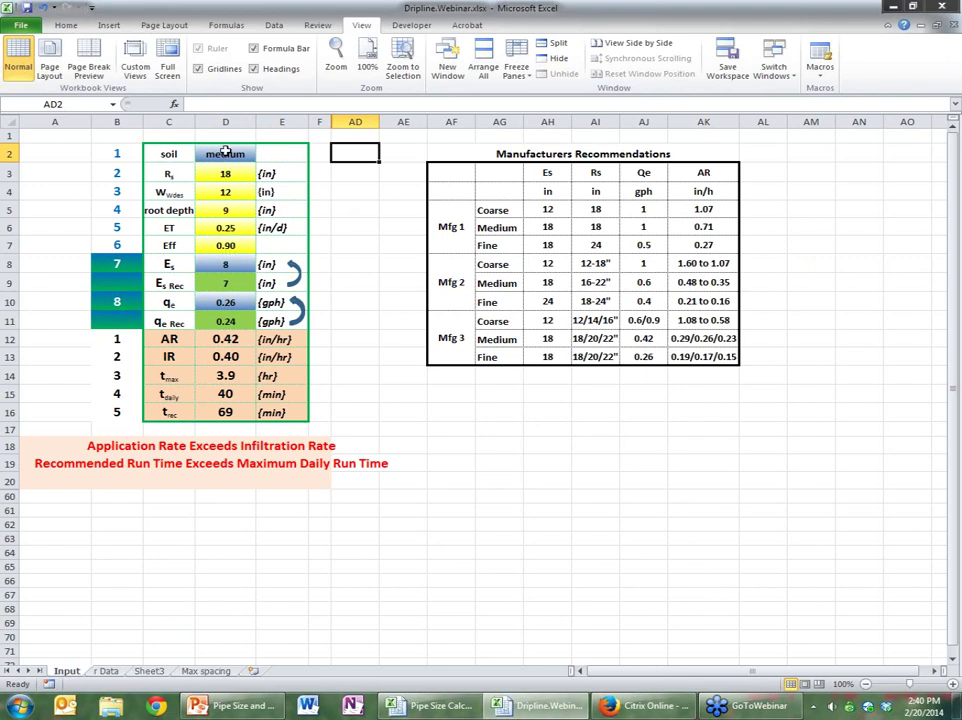
pyautogui.click(230, 153)
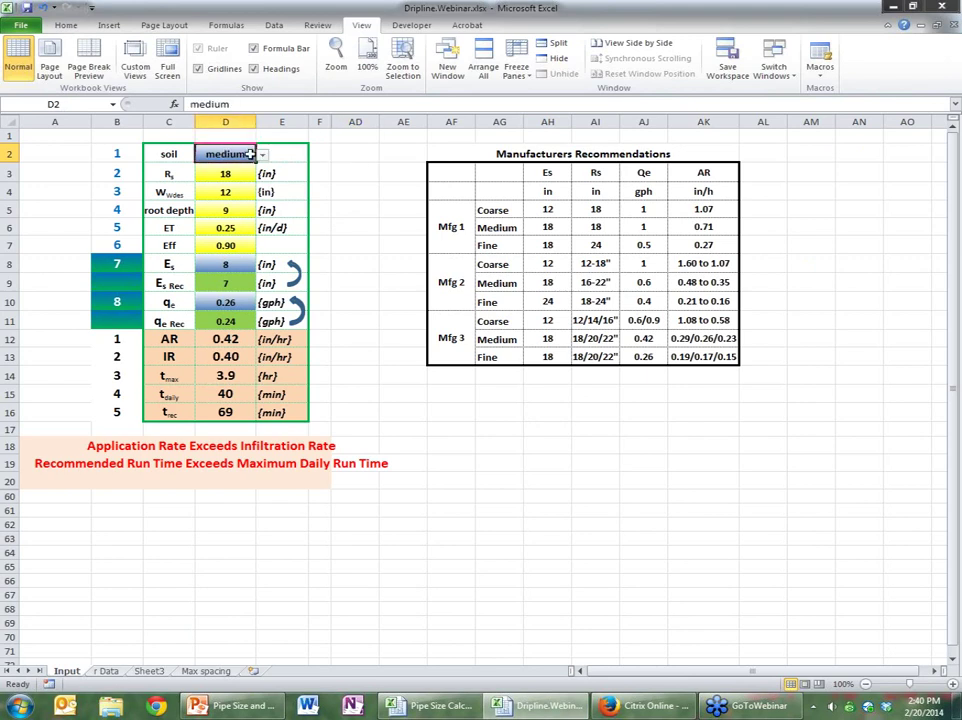
pyautogui.click(261, 156)
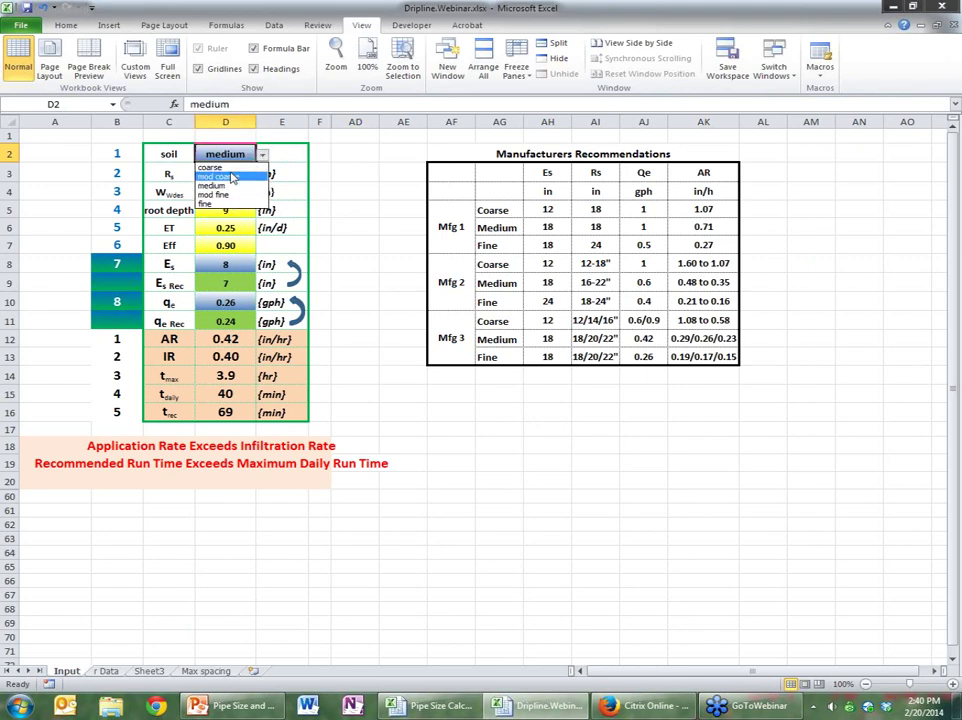
pyautogui.click(231, 186)
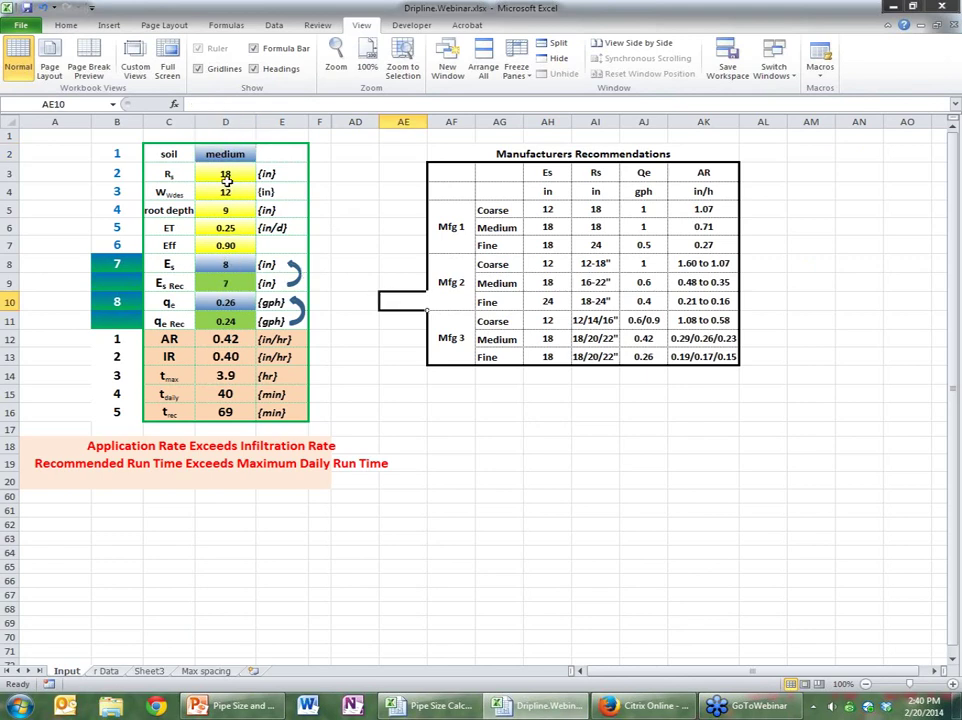
pyautogui.click(221, 155)
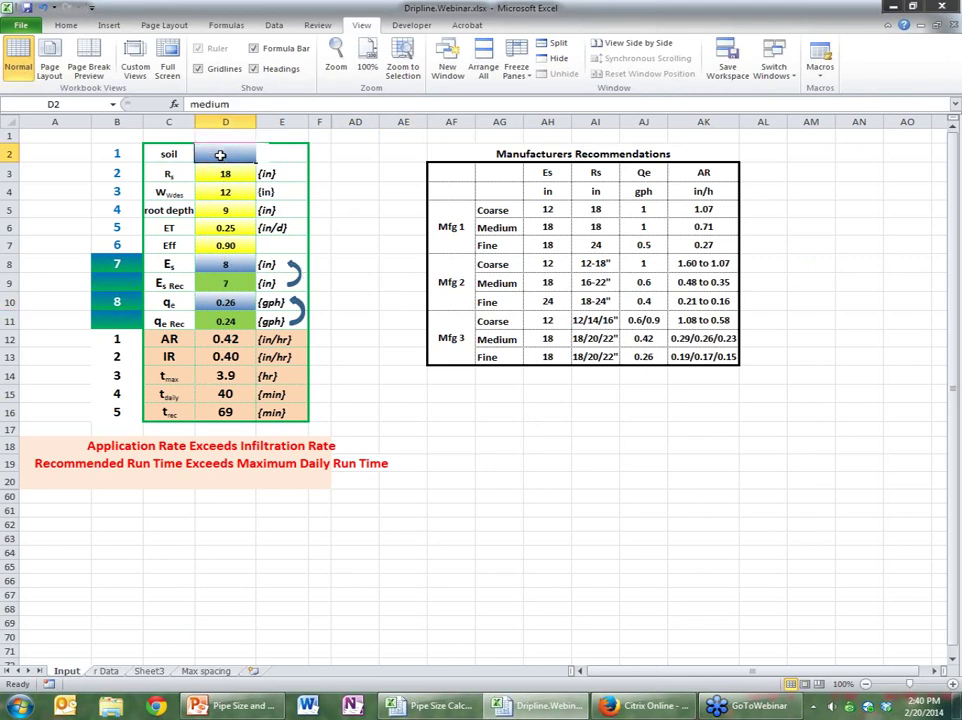
pyautogui.click(338, 172)
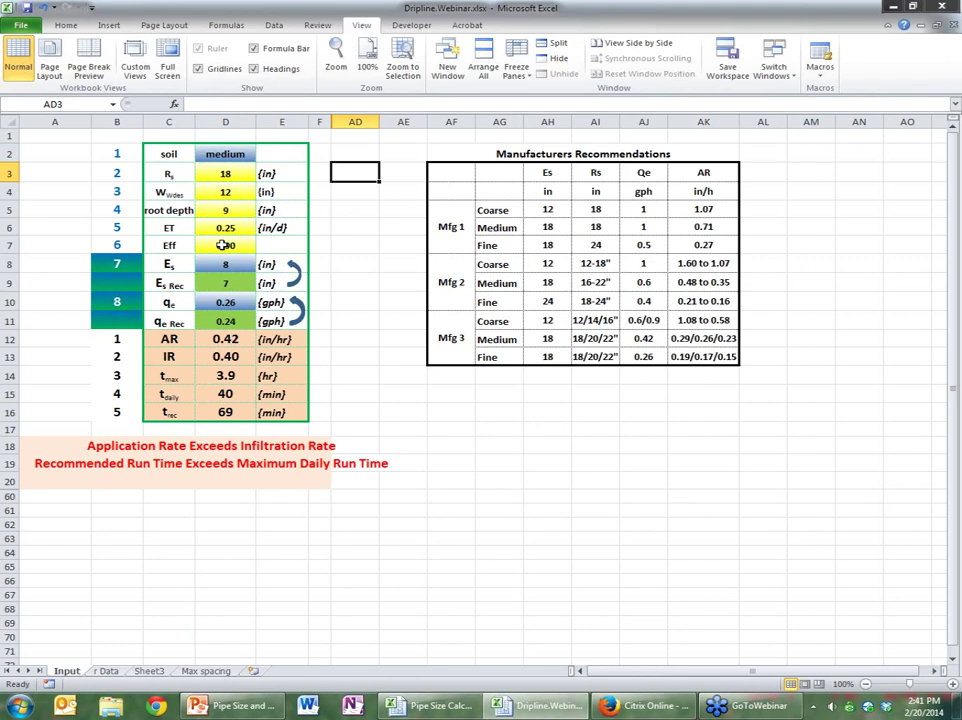
pyautogui.click(366, 246)
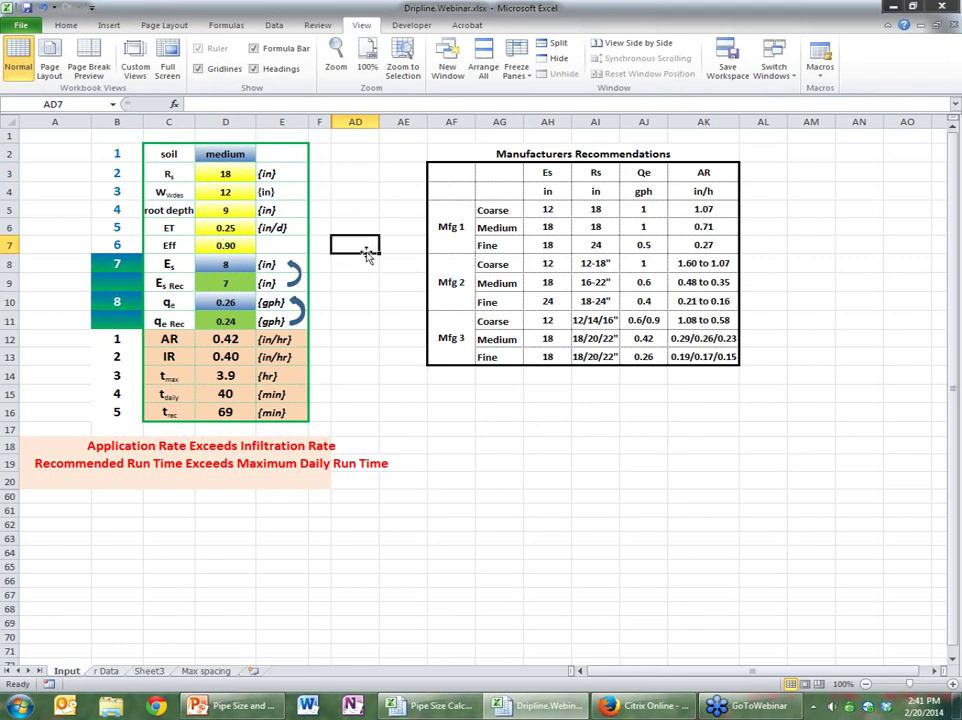
pyautogui.click(221, 285)
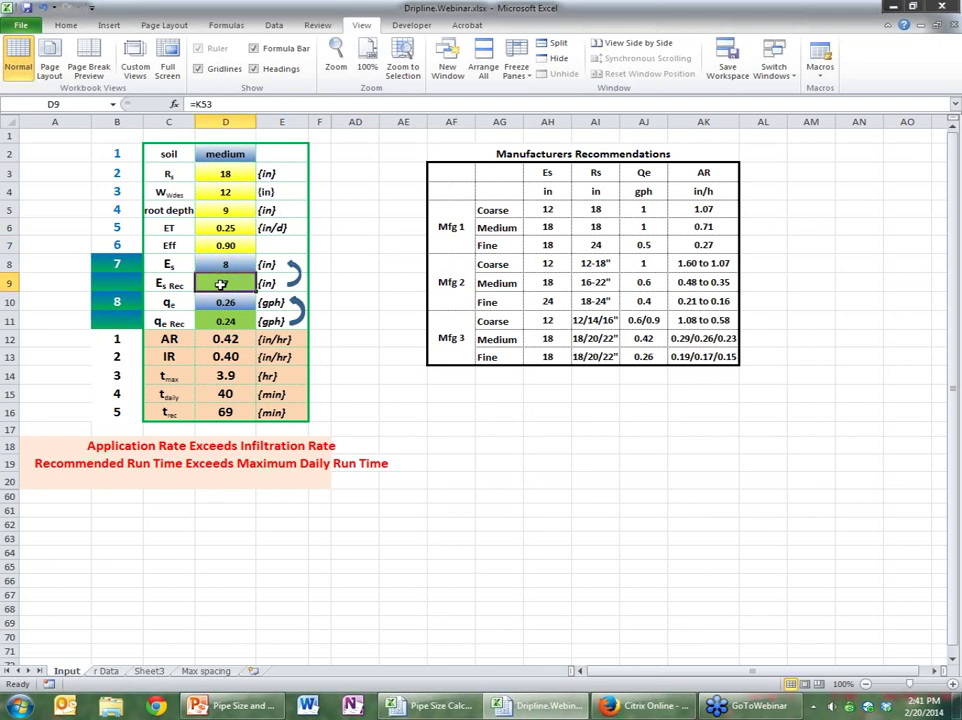
pyautogui.click(367, 276)
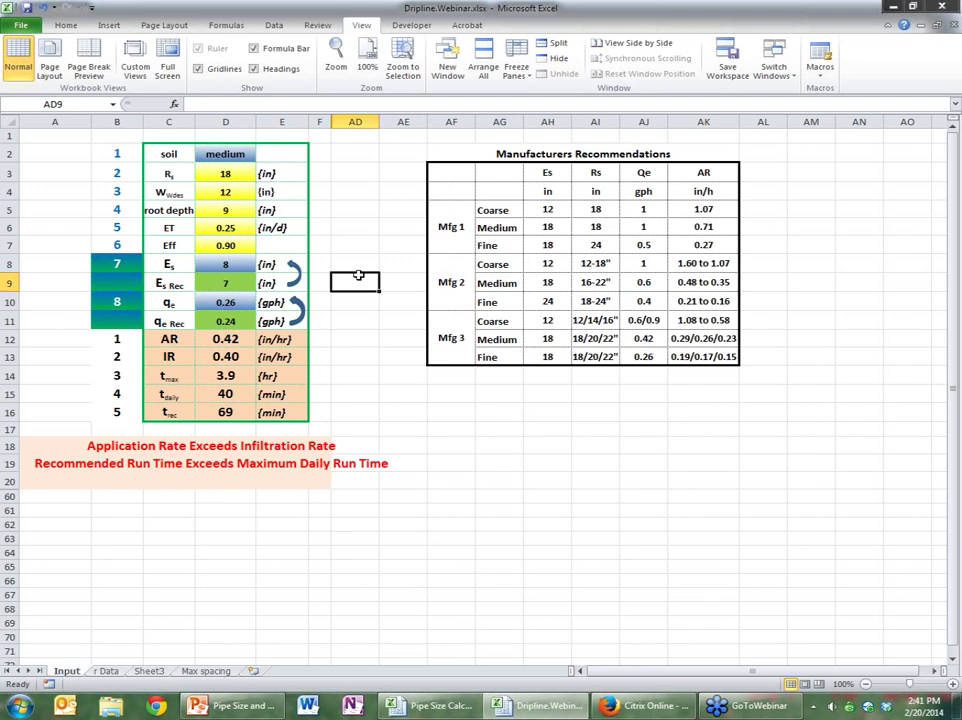
pyautogui.click(227, 286)
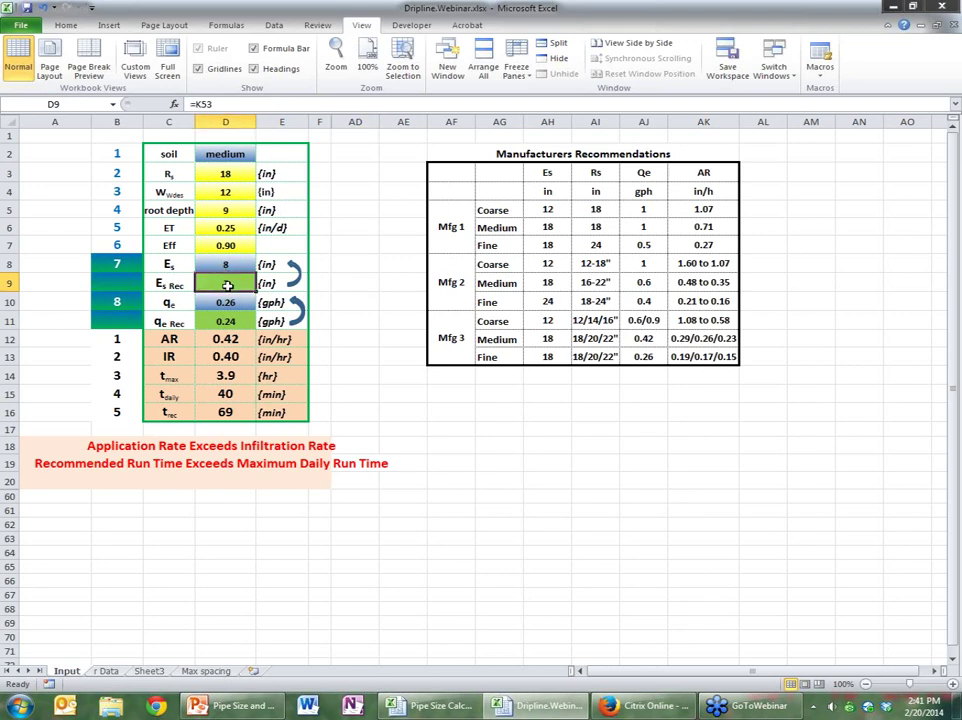
pyautogui.click(232, 264)
pyautogui.click(263, 265)
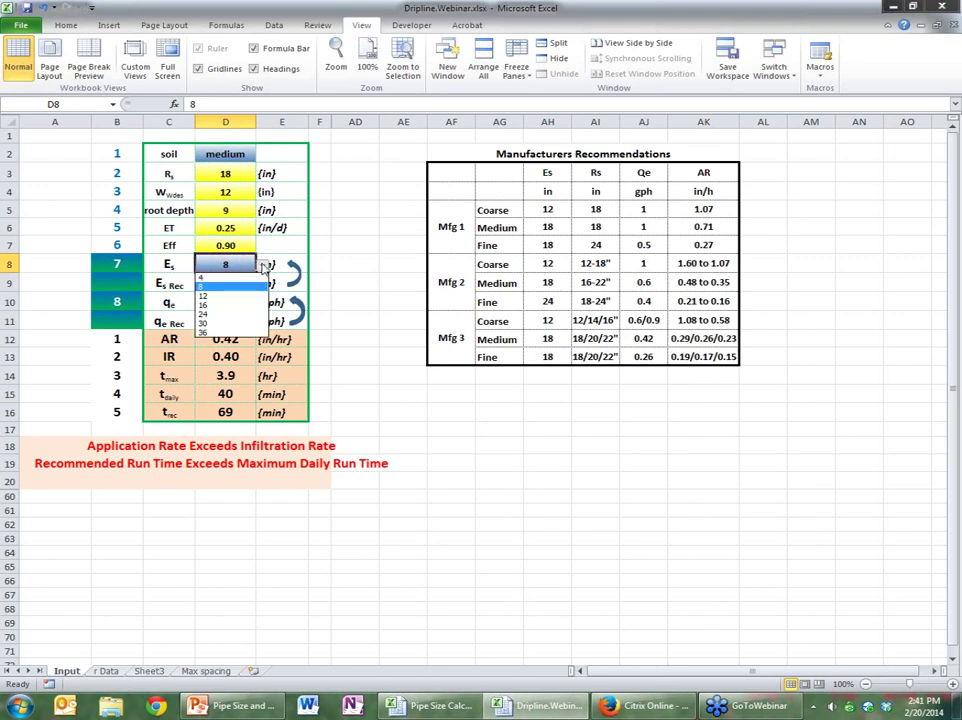
pyautogui.click(208, 286)
pyautogui.click(350, 262)
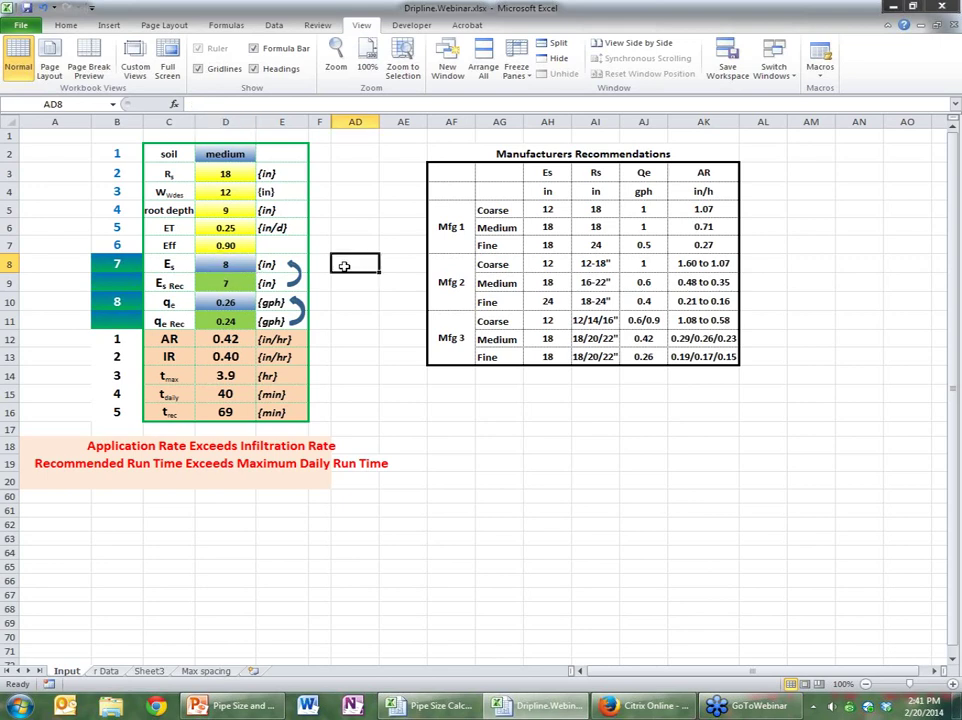
pyautogui.click(229, 321)
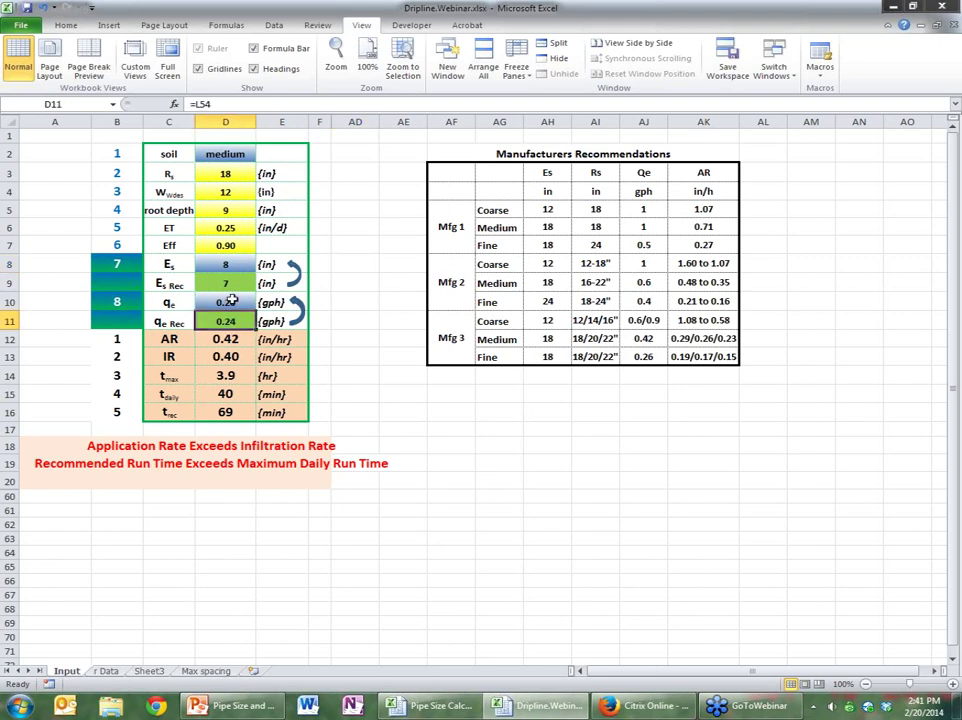
pyautogui.click(231, 301)
pyautogui.click(264, 304)
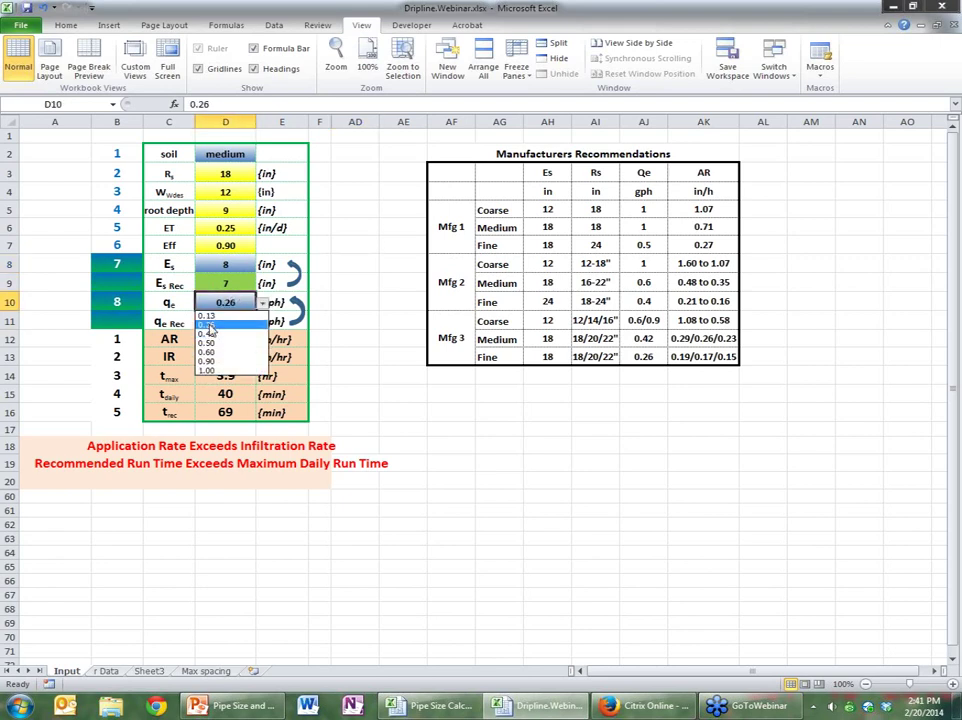
pyautogui.click(208, 326)
pyautogui.click(368, 420)
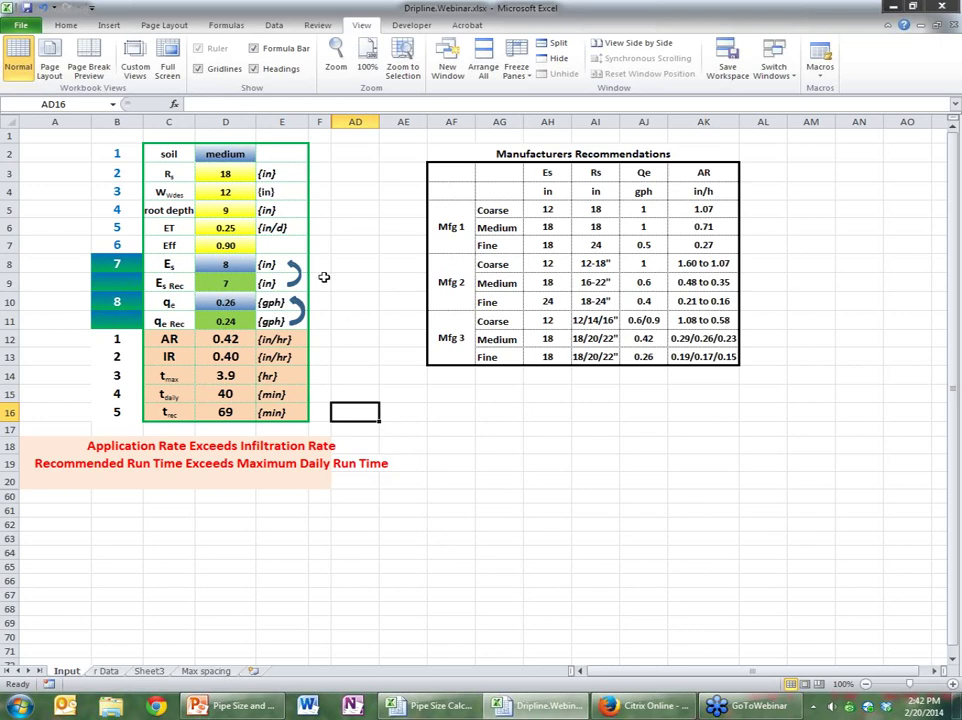
# Change the D2 soil type to mod fine, then to fine
pyautogui.click(226, 161)
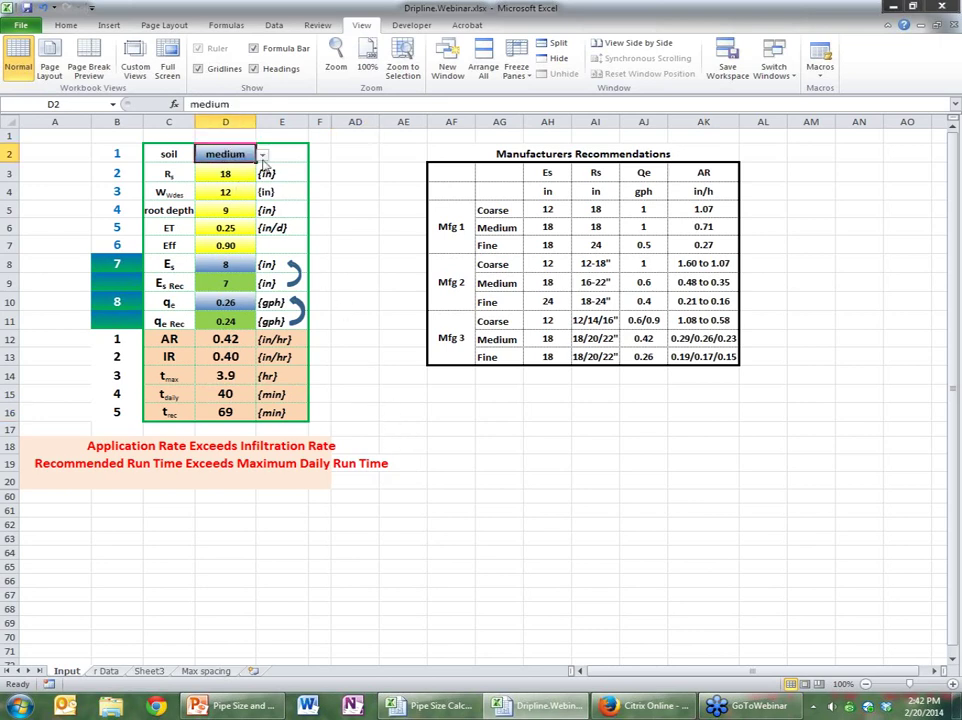
pyautogui.click(263, 157)
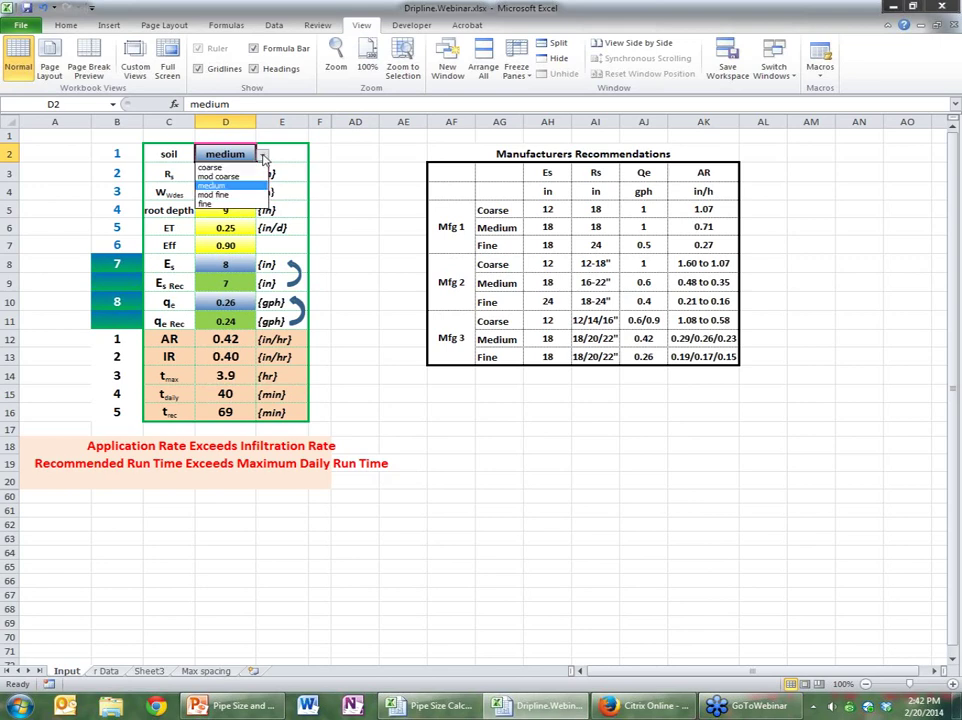
pyautogui.click(225, 196)
pyautogui.click(358, 266)
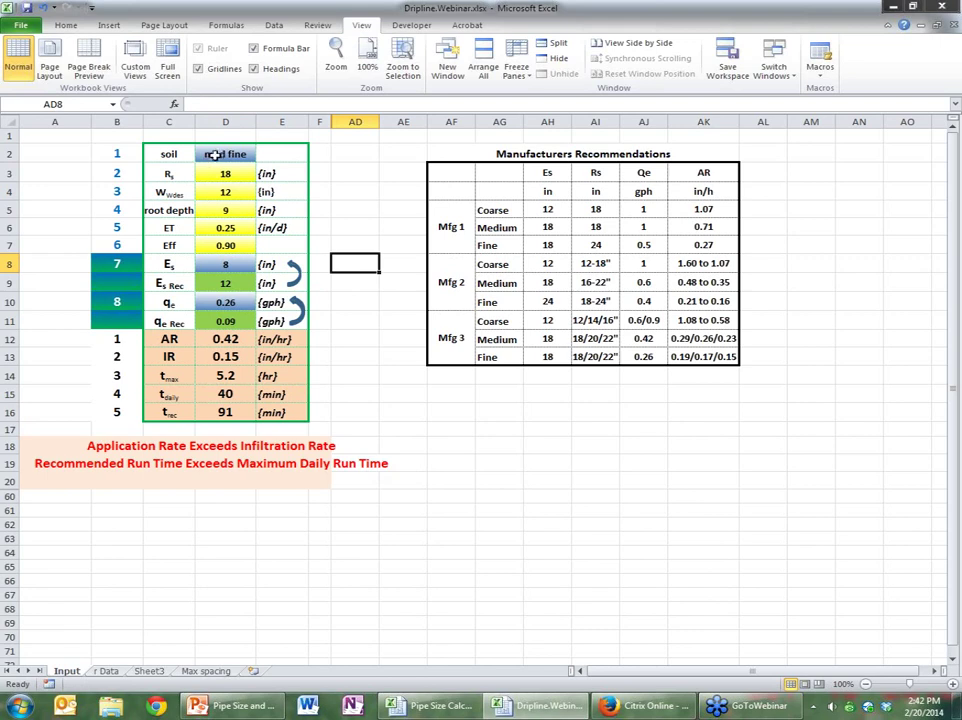
pyautogui.click(243, 163)
pyautogui.click(263, 156)
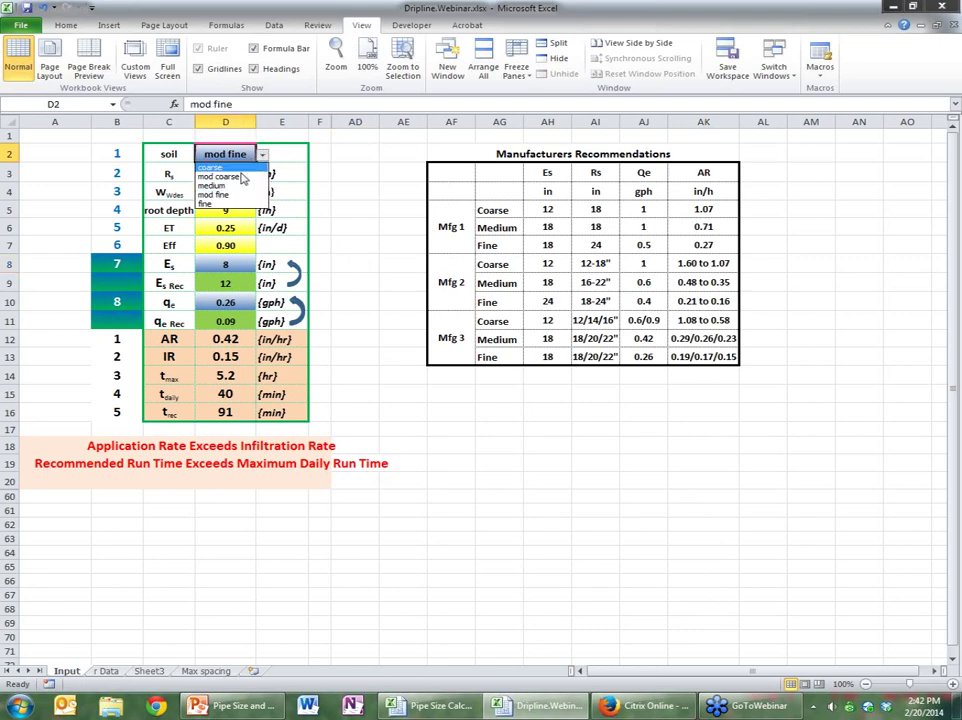
pyautogui.click(230, 205)
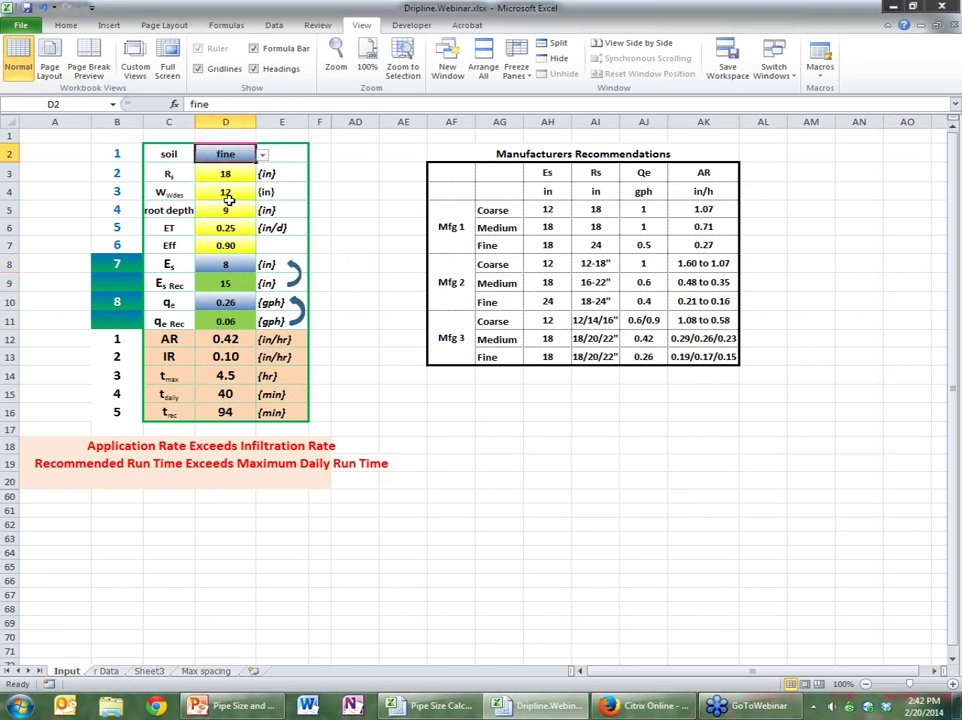
pyautogui.click(357, 209)
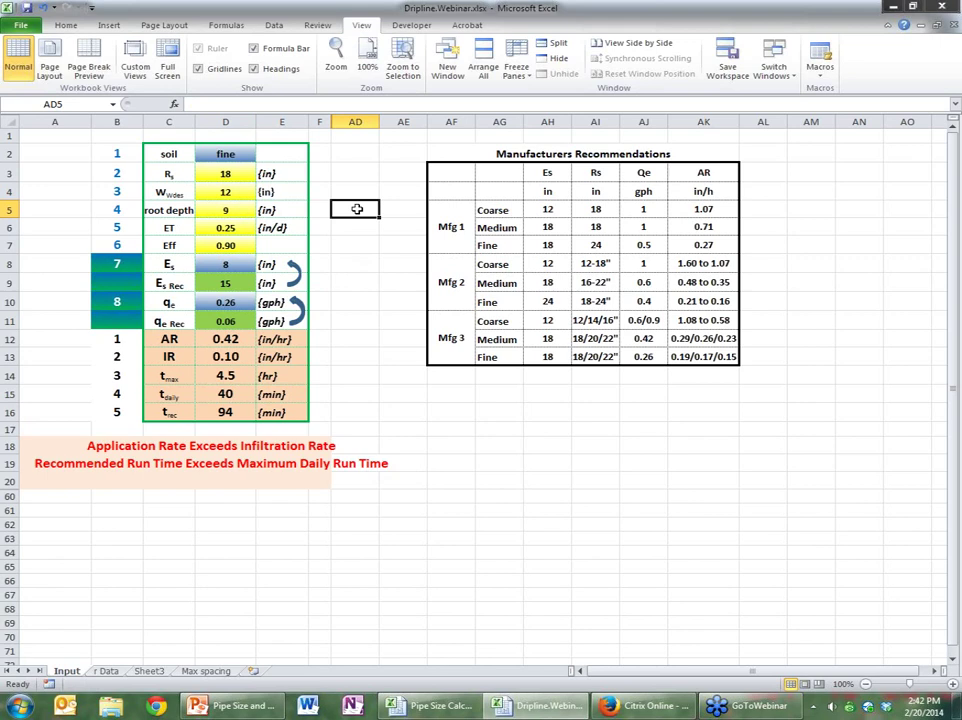
# Set the emitter spacing in D8 to 16 inches
pyautogui.click(230, 261)
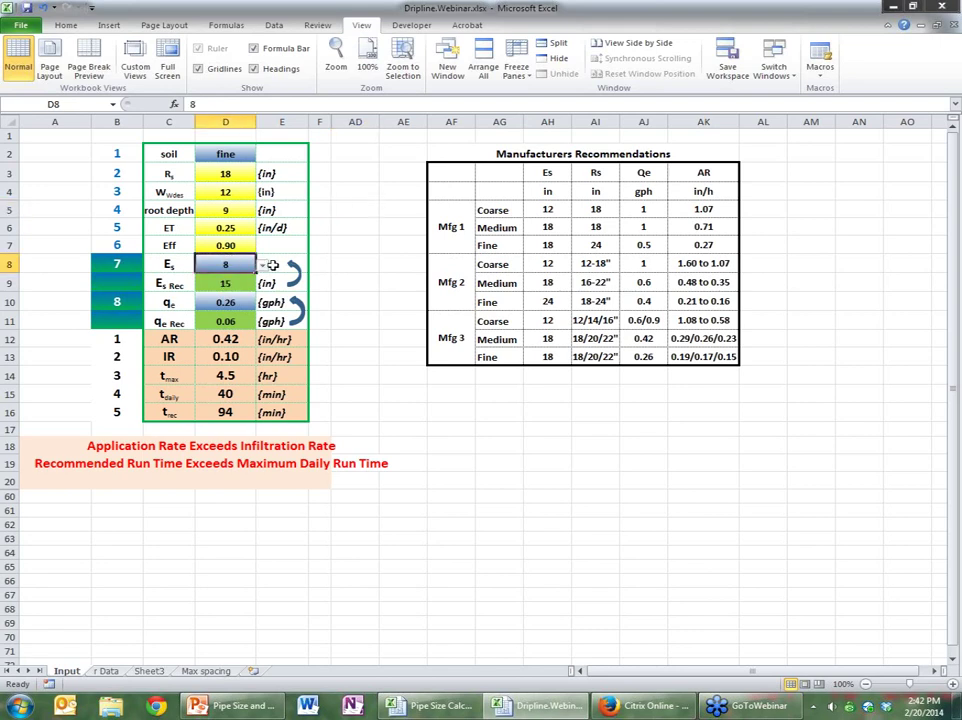
pyautogui.click(263, 265)
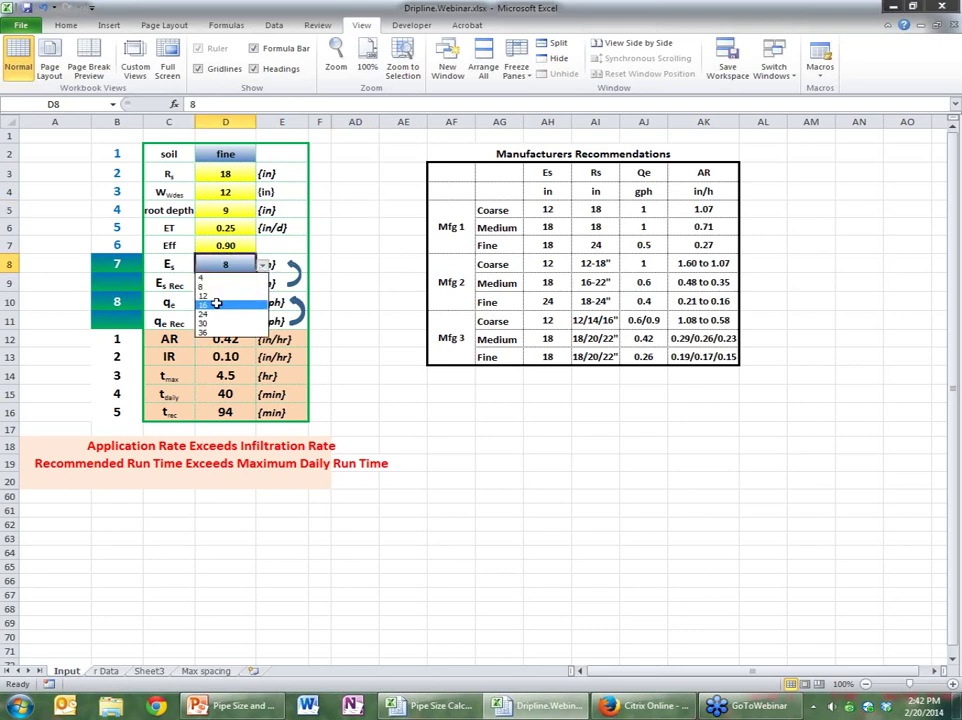
pyautogui.click(232, 304)
pyautogui.click(394, 372)
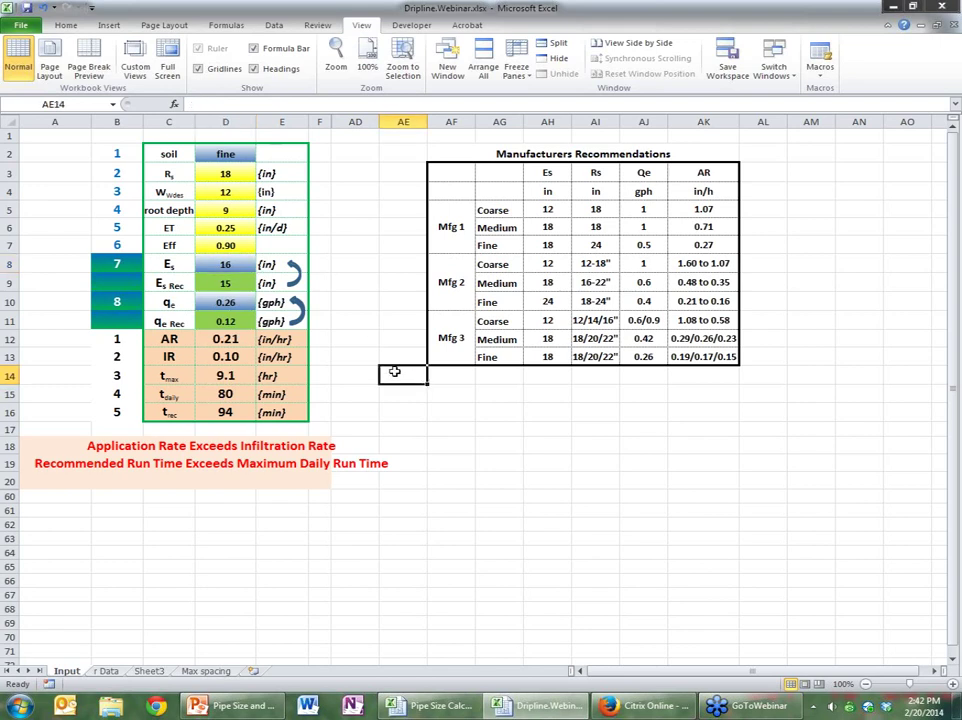
# Choose 0.13 gph from the D10 emitter flow dropdown, giving a 133-minute recommended run time
pyautogui.click(226, 306)
pyautogui.hotkey('alt', 'Down')
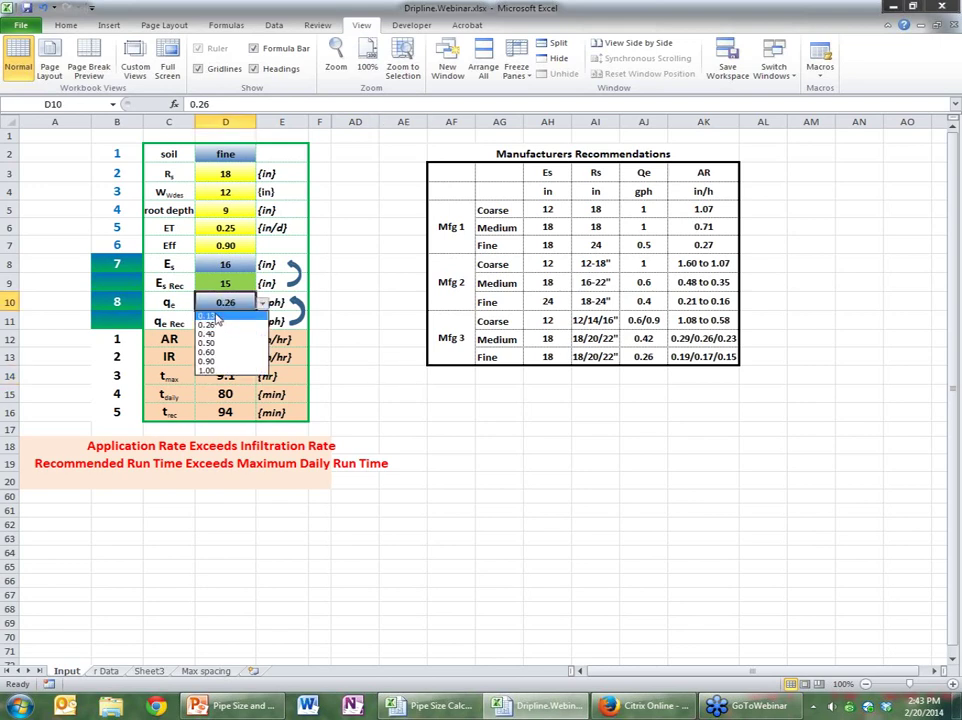
pyautogui.click(214, 317)
pyautogui.click(496, 492)
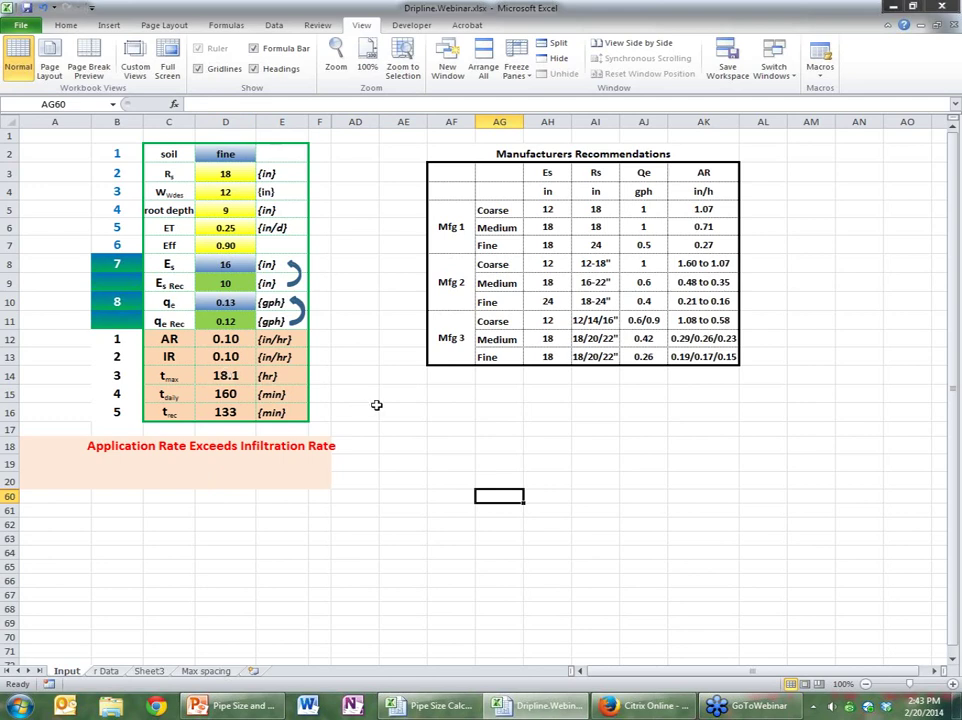
pyautogui.click(225, 152)
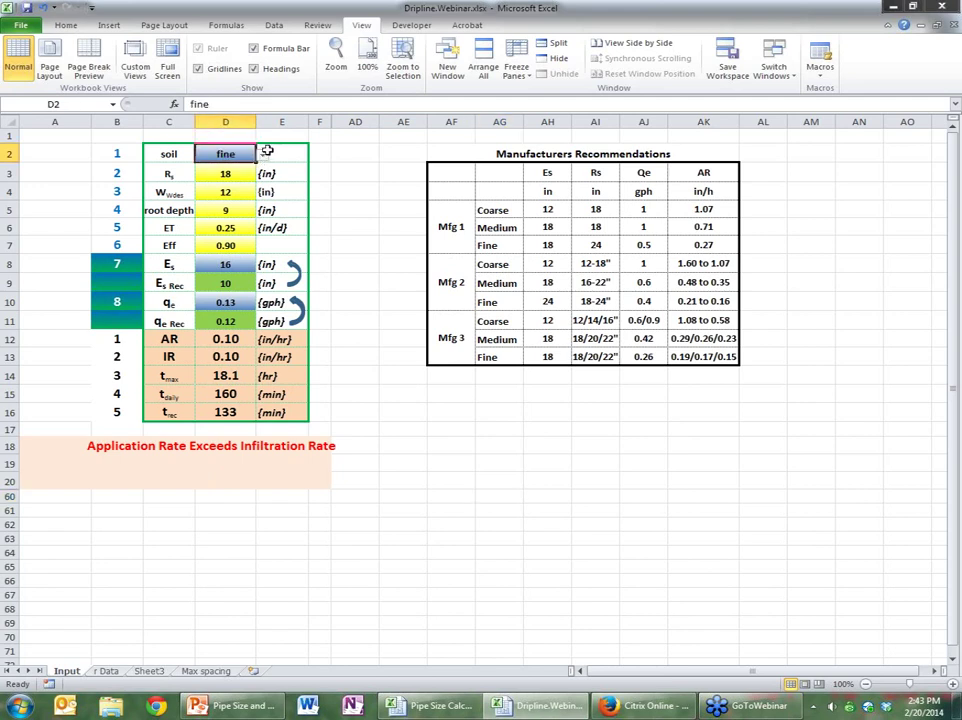
pyautogui.click(262, 155)
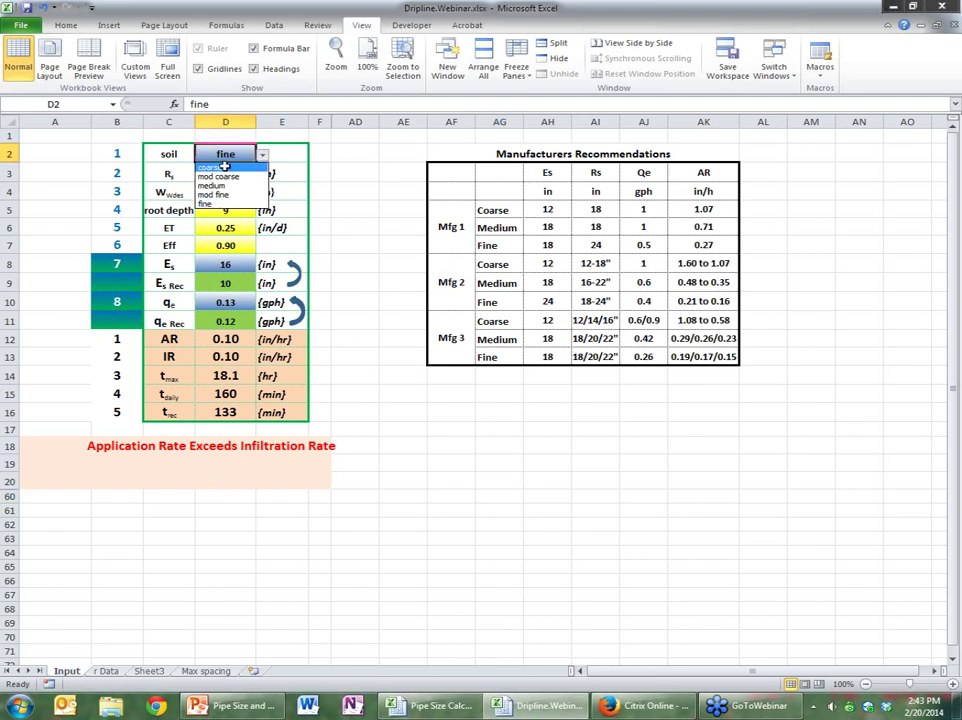
pyautogui.click(224, 166)
pyautogui.click(376, 429)
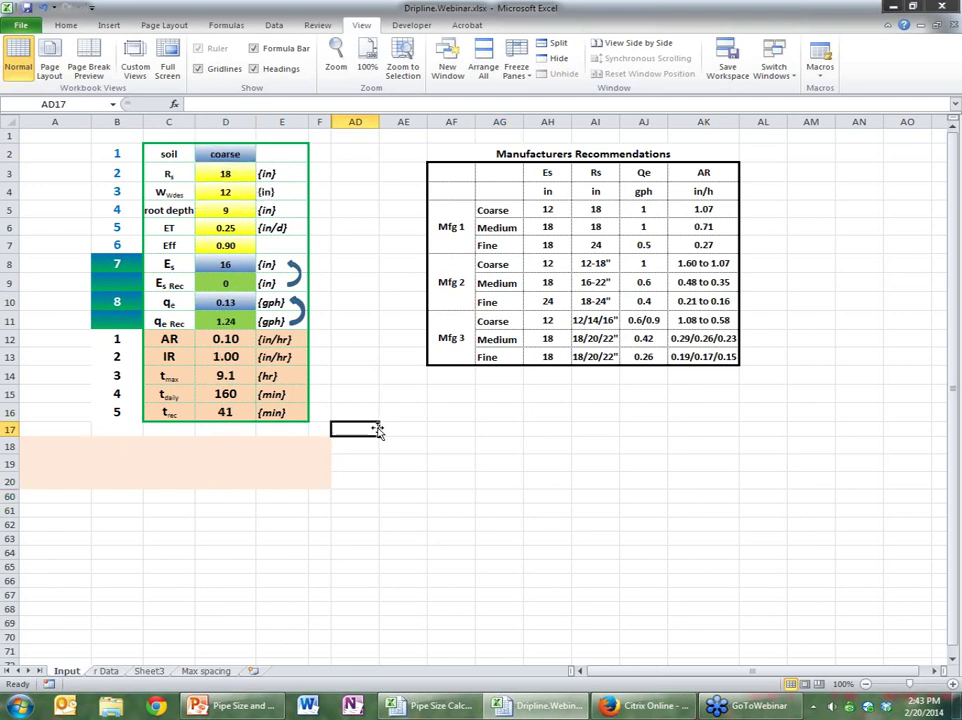
pyautogui.click(230, 300)
pyautogui.click(264, 302)
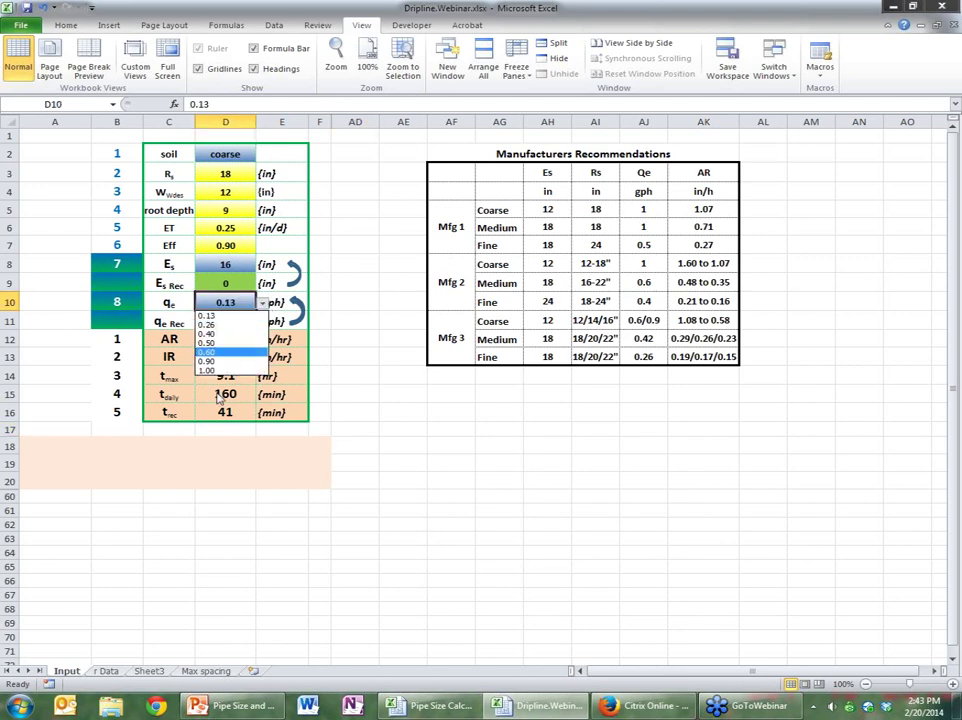
pyautogui.click(207, 373)
pyautogui.click(404, 410)
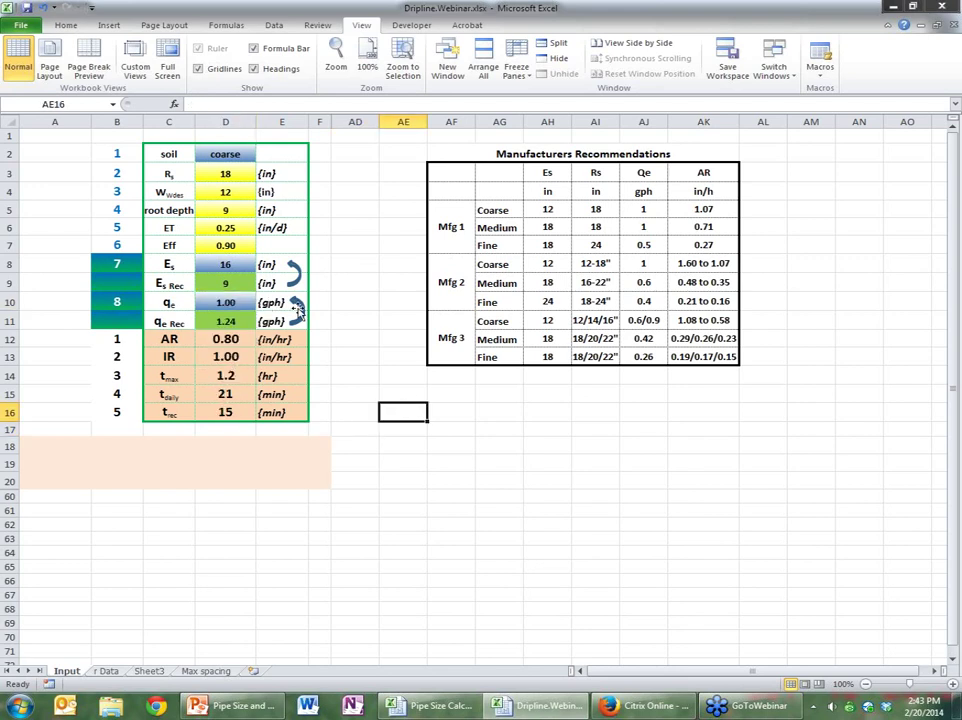
# Set the emitter spacing in D8 to 8 inches
pyautogui.click(229, 263)
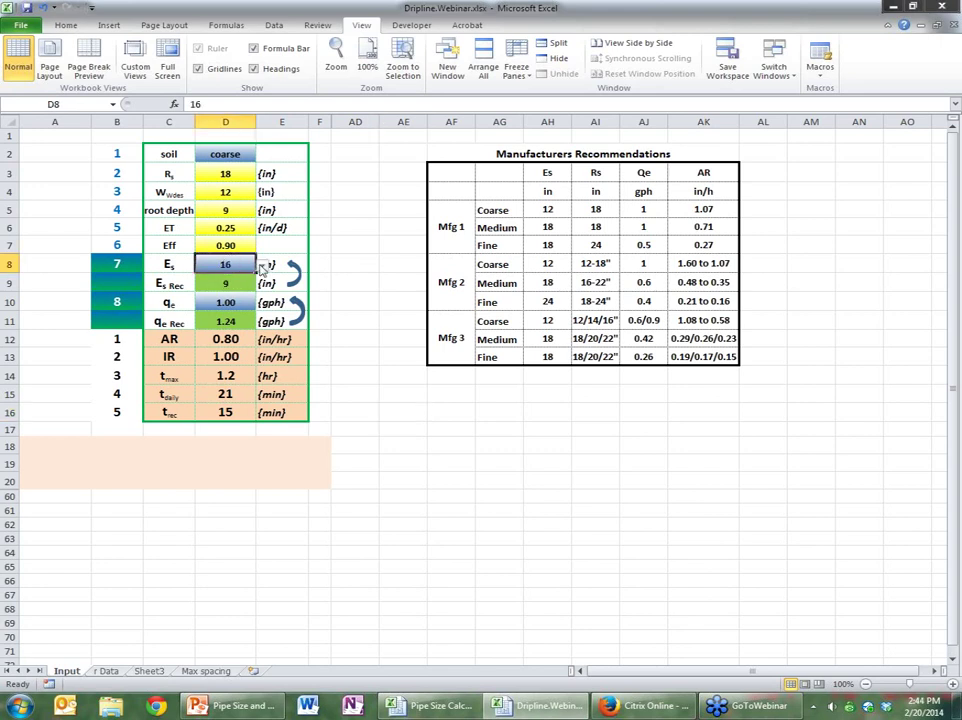
pyautogui.click(262, 266)
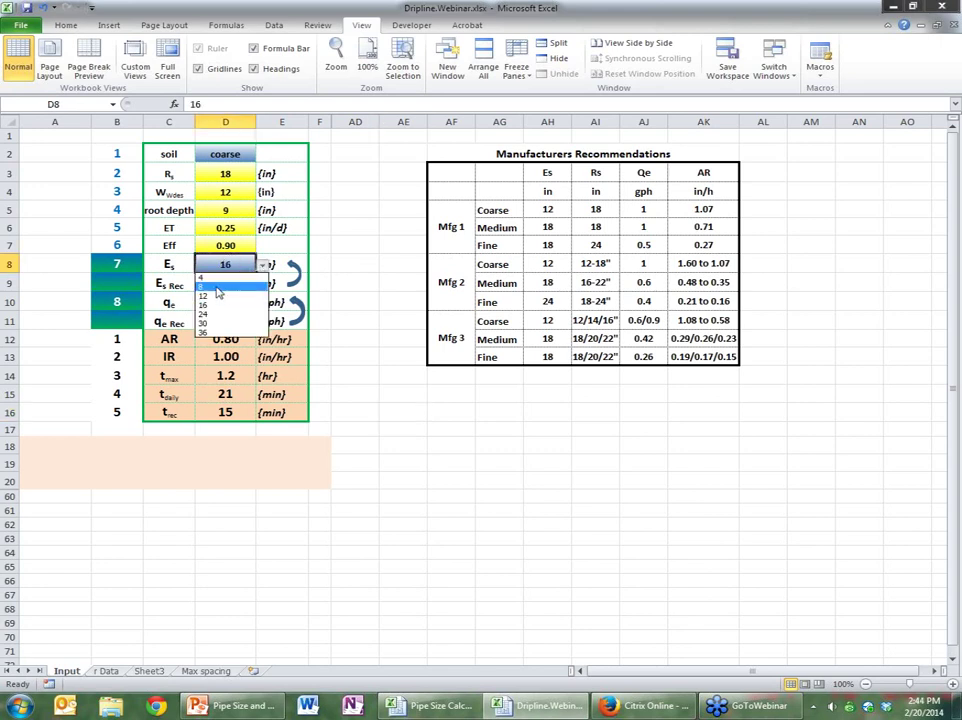
pyautogui.click(215, 279)
pyautogui.click(469, 479)
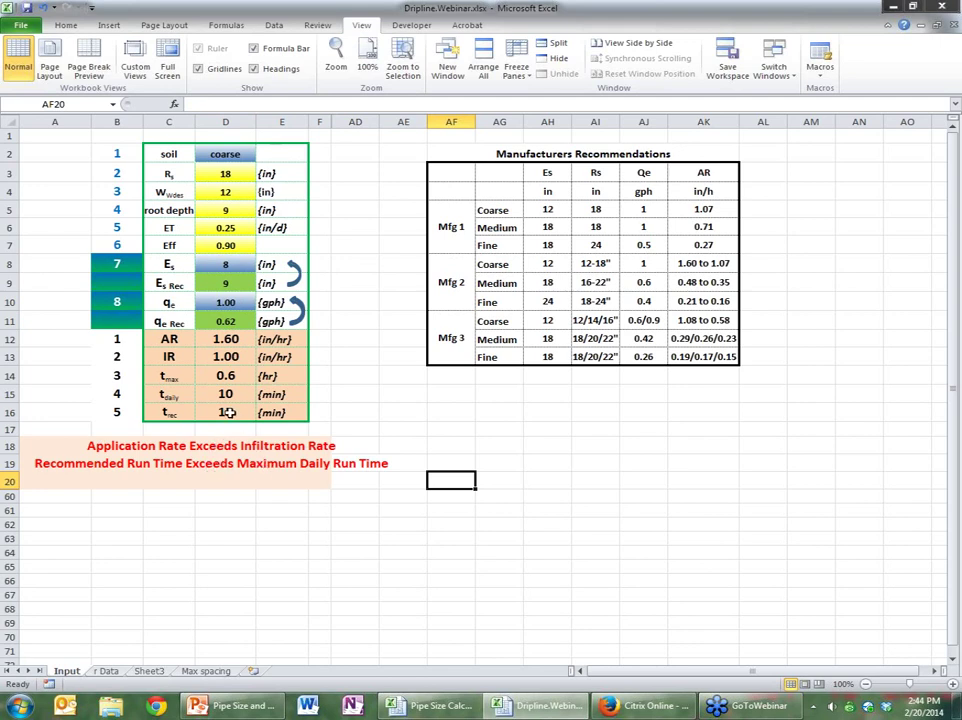
# Review the maximum, daily and recommended run-time formulas in D14, D15 and D16
pyautogui.click(415, 410)
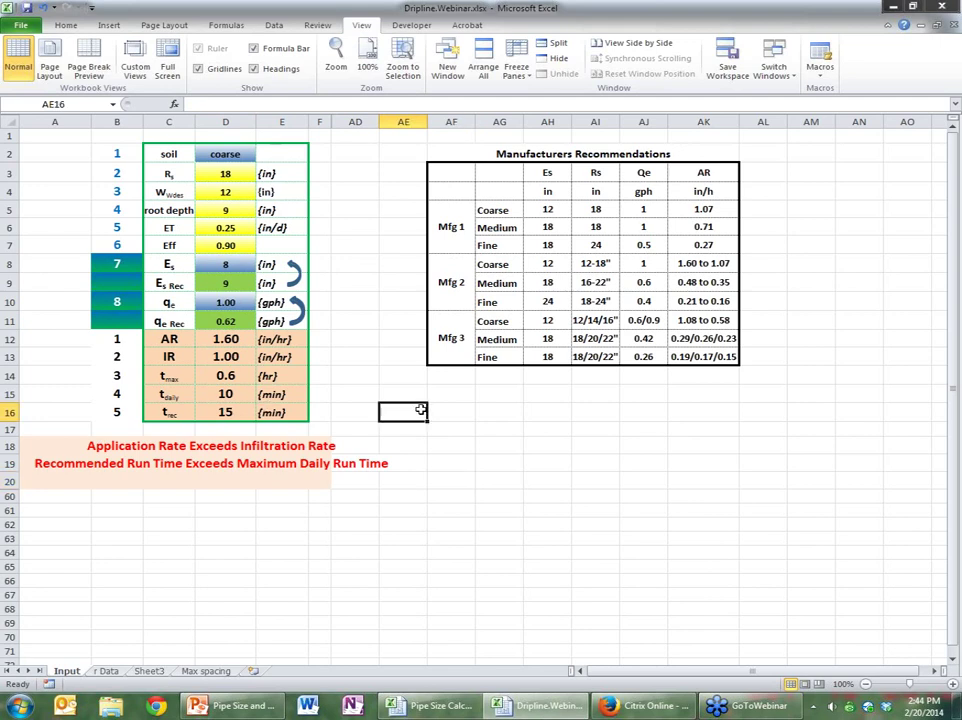
pyautogui.click(230, 378)
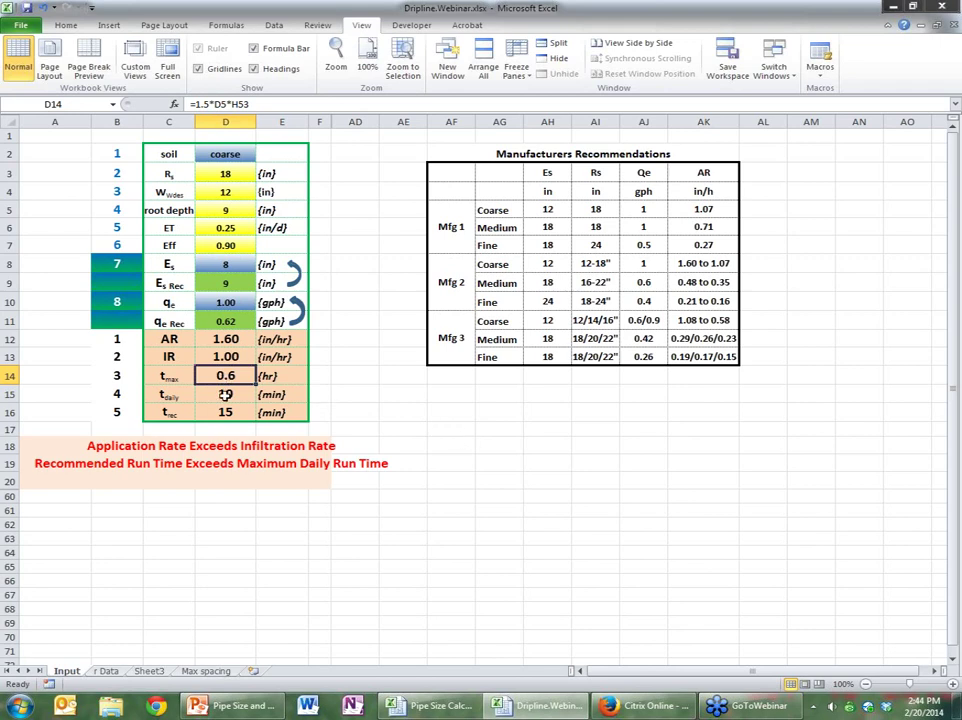
pyautogui.click(225, 394)
pyautogui.click(225, 412)
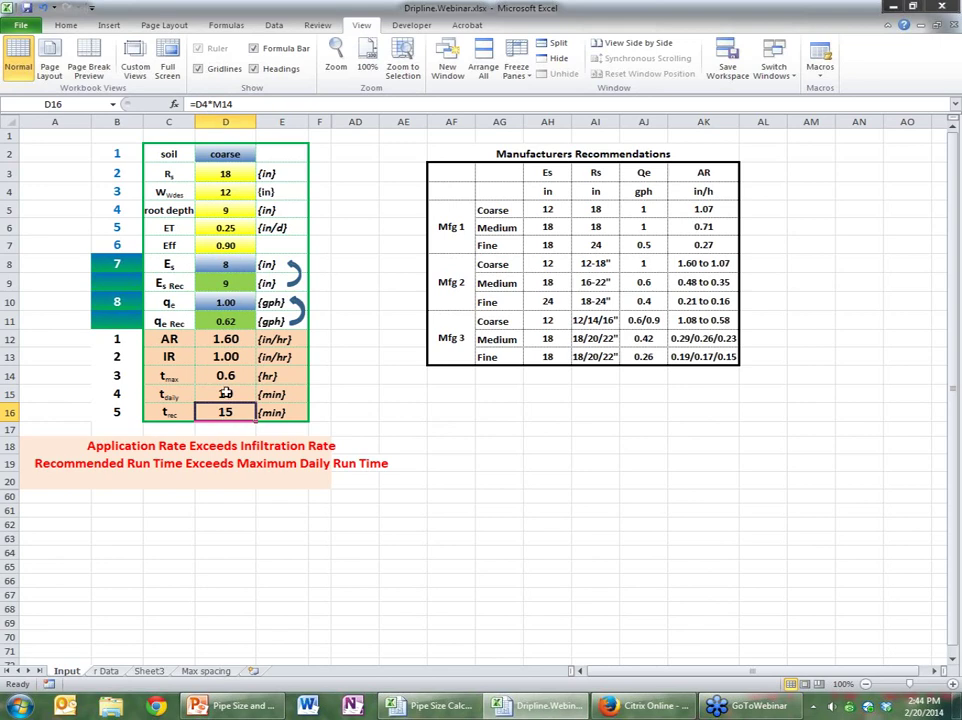
pyautogui.click(225, 401)
pyautogui.click(227, 412)
pyautogui.click(459, 445)
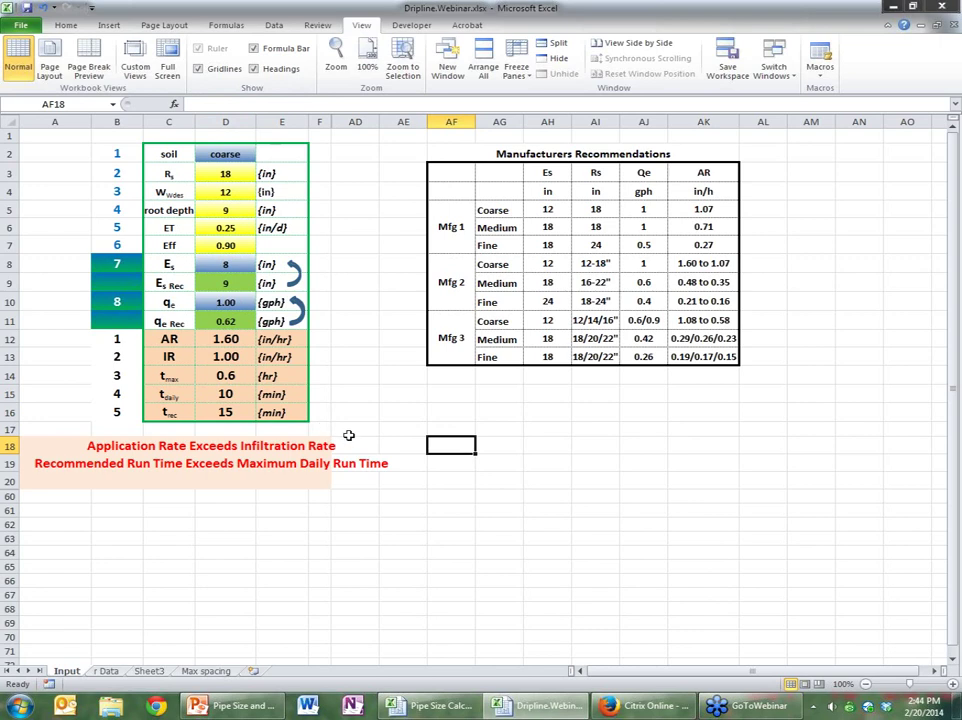
pyautogui.click(228, 300)
# Pick 0.60 gph emitter flow in D10 and point out the t max label in C14
pyautogui.click(262, 302)
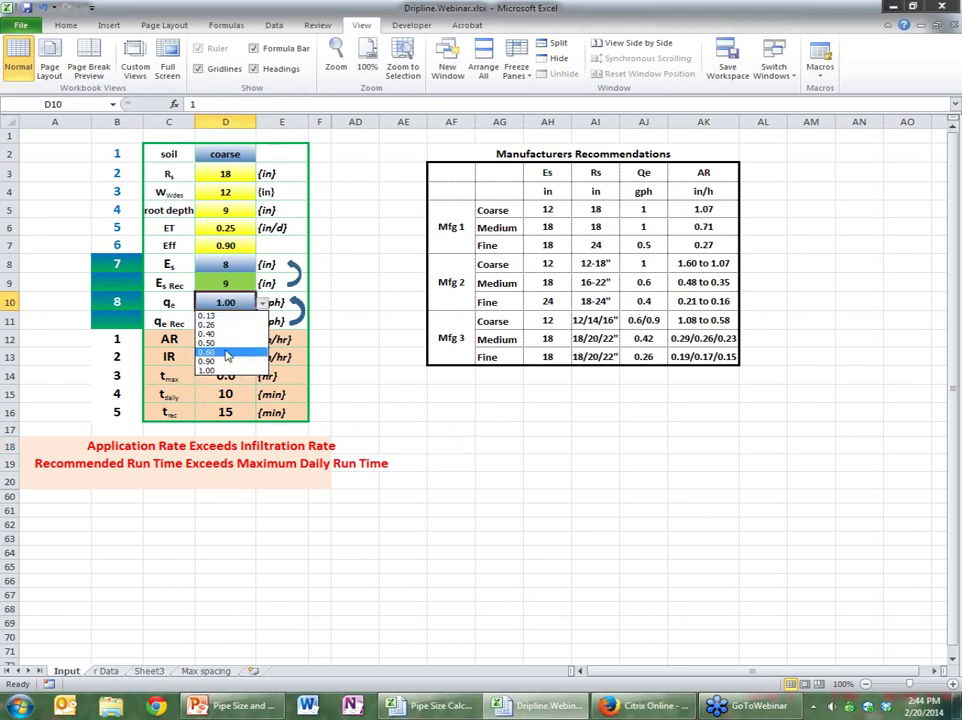
pyautogui.click(226, 352)
pyautogui.click(480, 445)
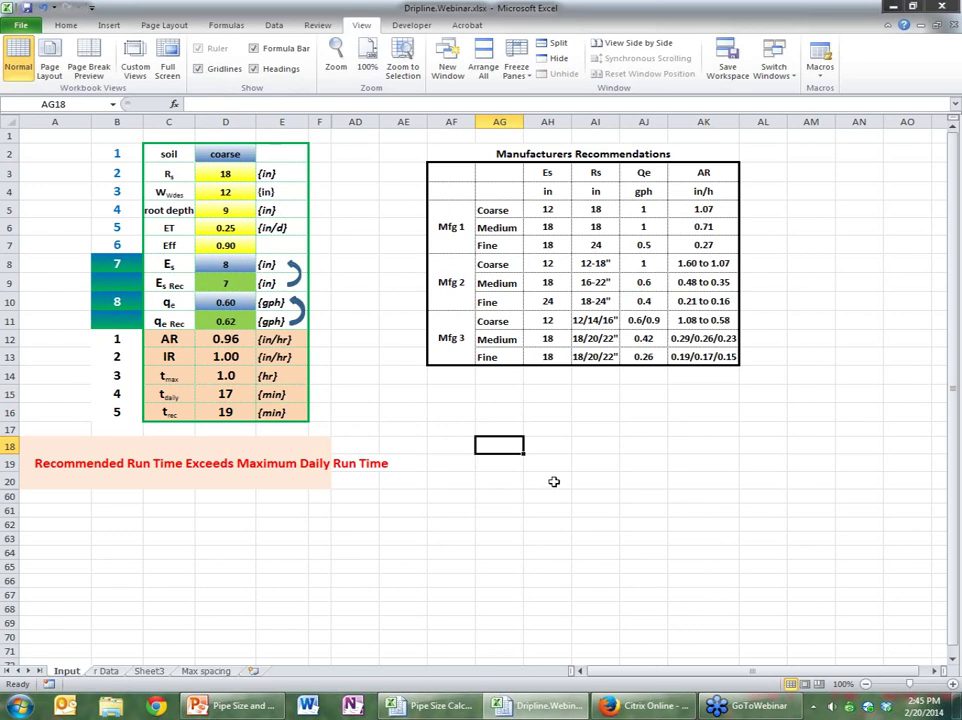
pyautogui.click(171, 378)
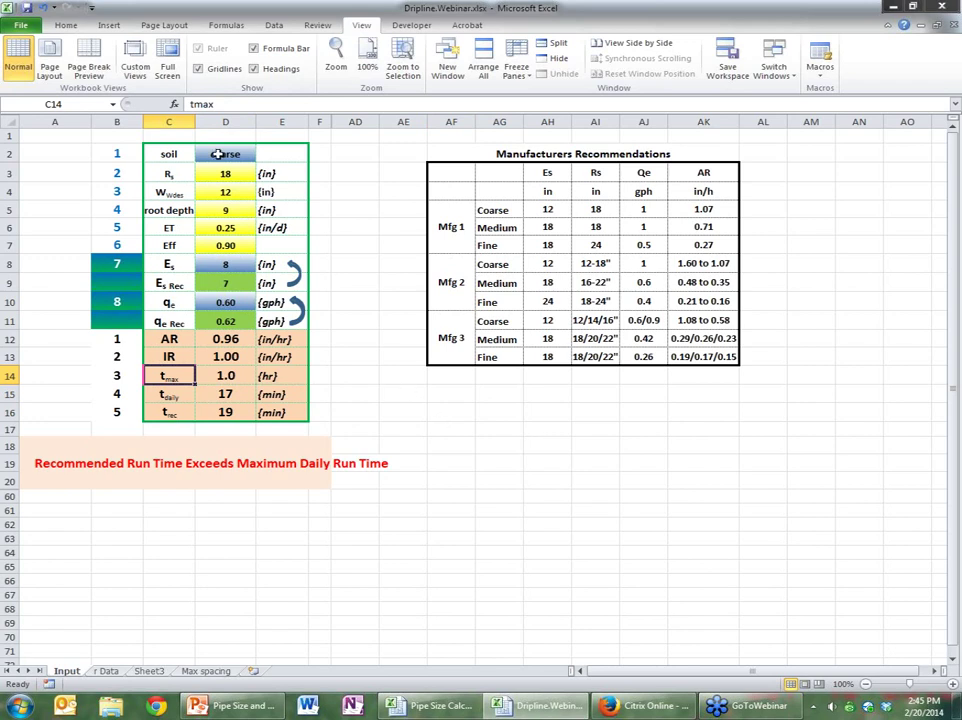
pyautogui.click(237, 211)
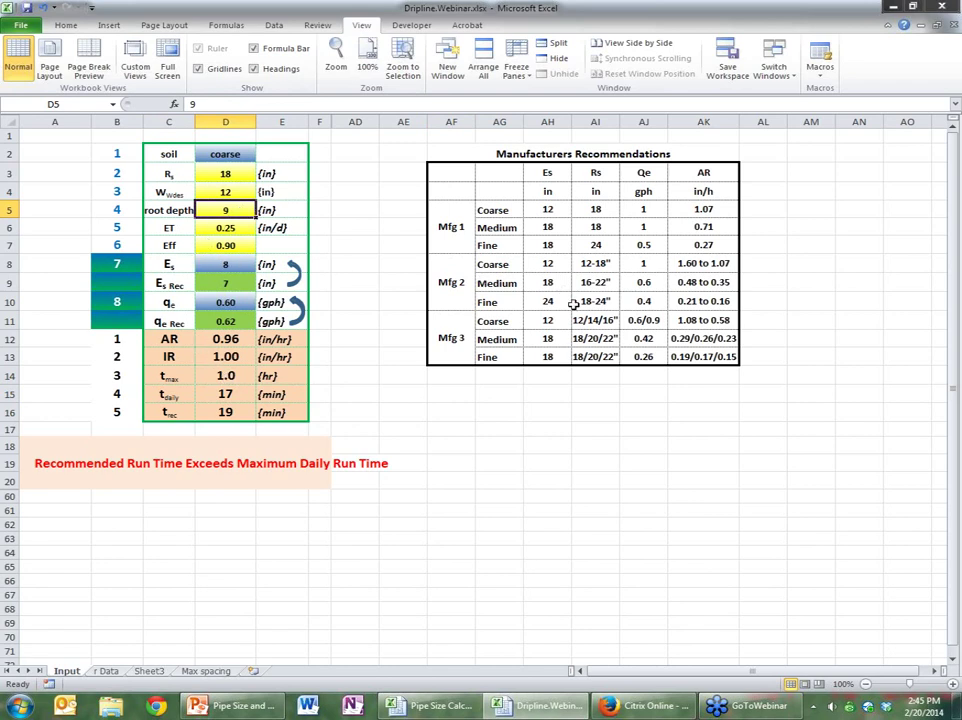
# Enter a 12-inch root depth in D5, then test wetted width 9 and restore it to 12
pyautogui.write('12')
pyautogui.press('Return')
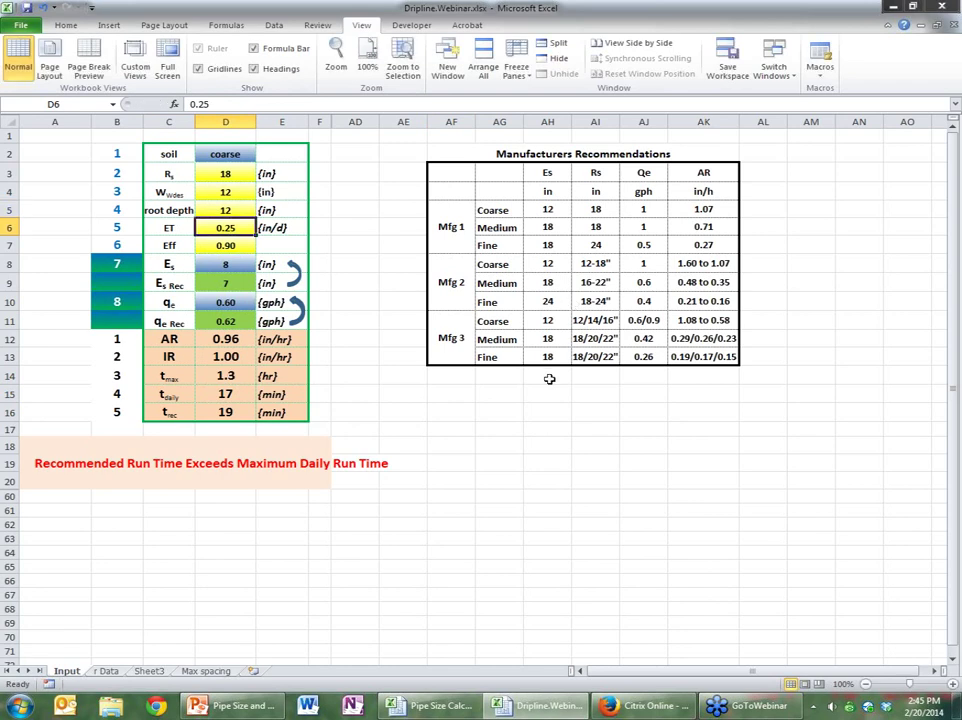
pyautogui.click(220, 375)
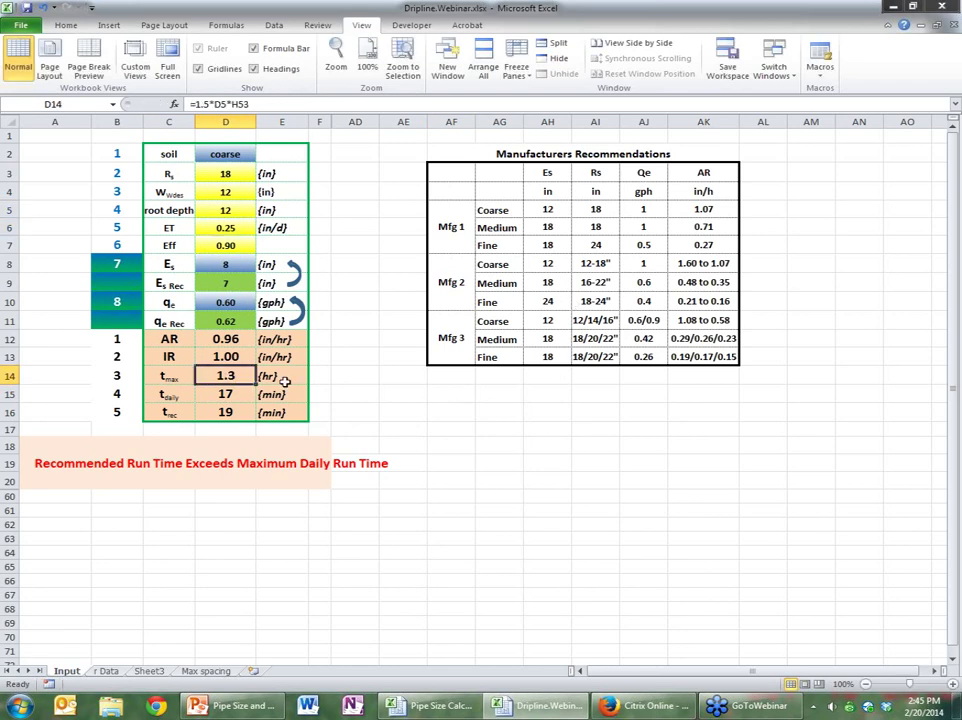
pyautogui.click(228, 191)
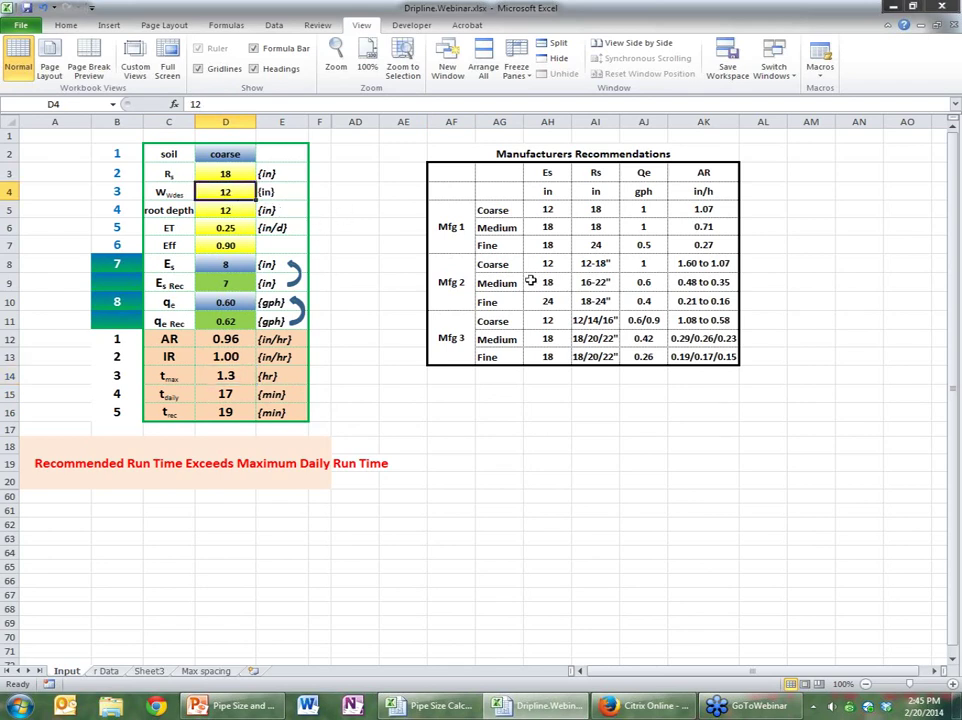
pyautogui.write('9')
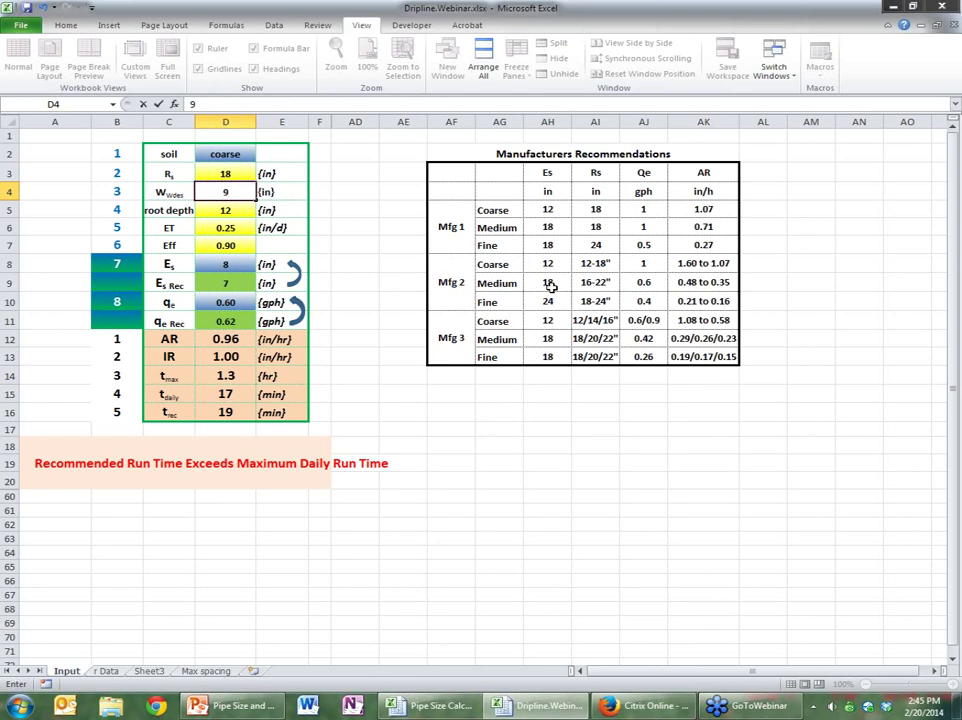
pyautogui.press('Return')
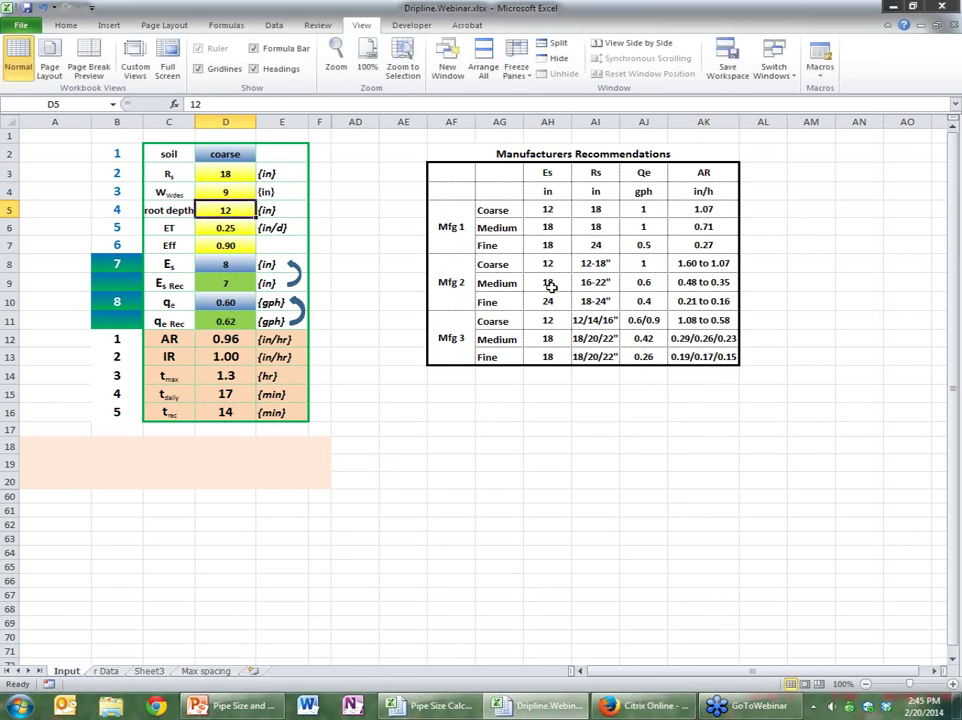
pyautogui.click(225, 191)
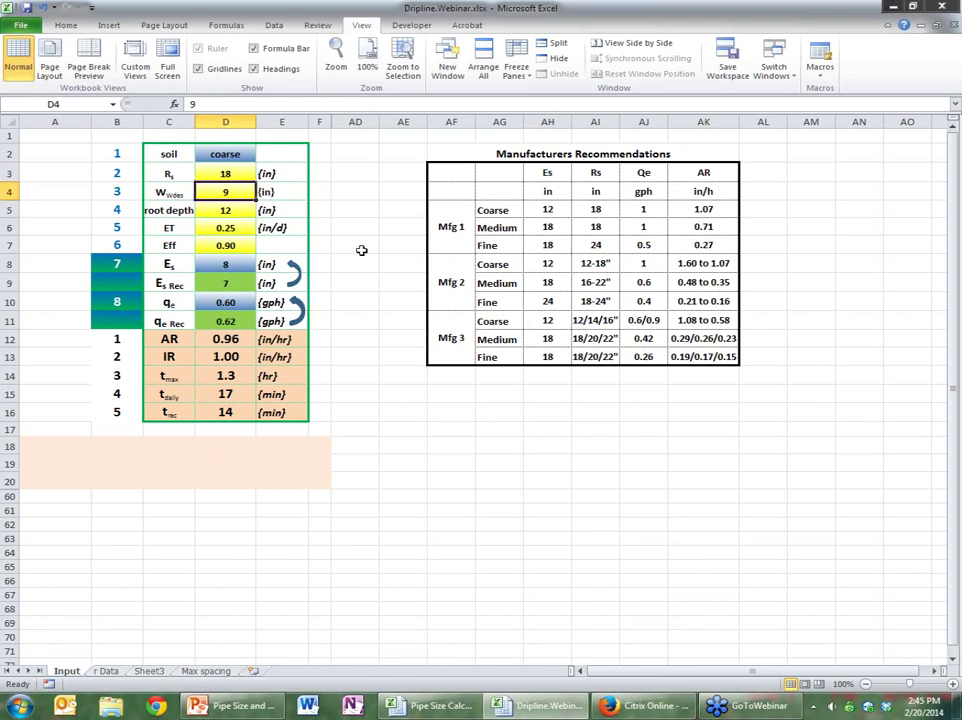
pyautogui.write('12')
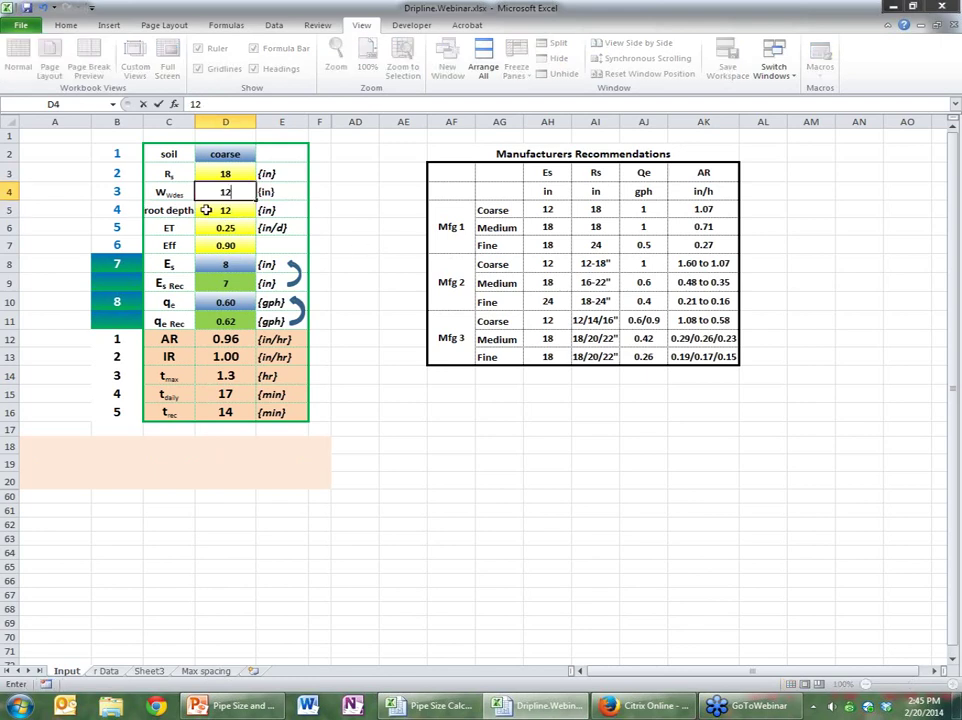
pyautogui.press('Return')
# Try root depth 9, then set it back to 12 for a 1.3-hour maximum run time
pyautogui.write('9')
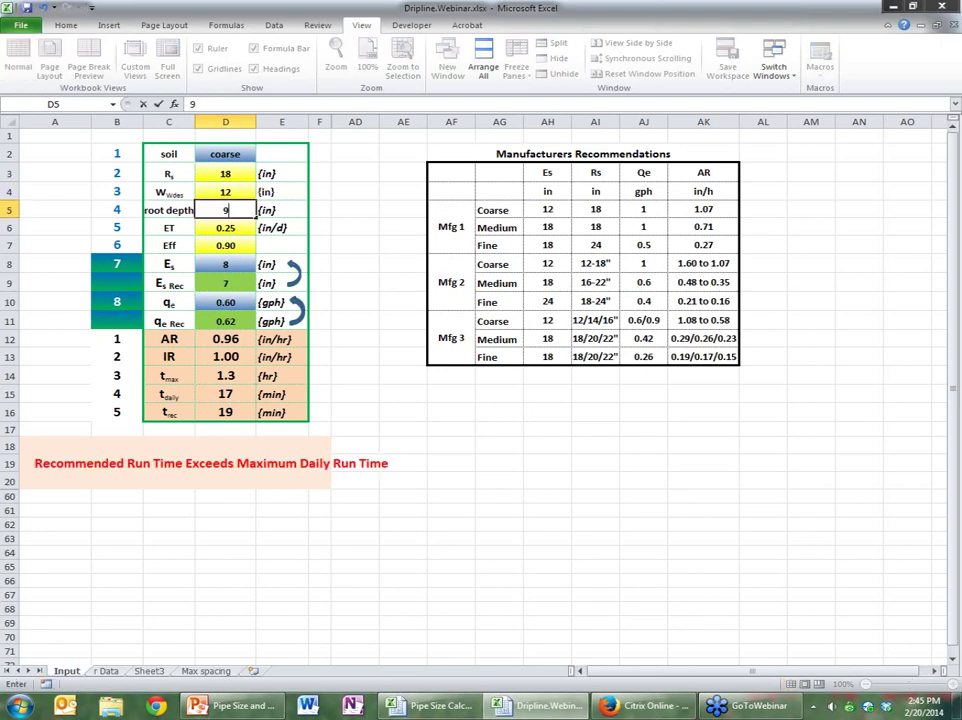
pyautogui.press('Return')
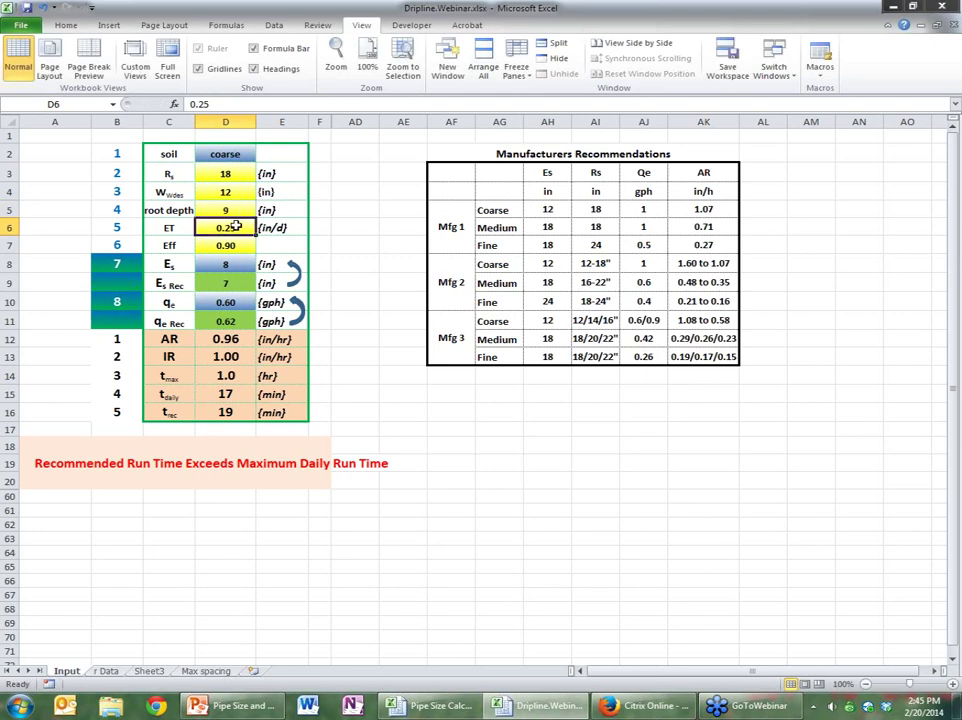
pyautogui.click(453, 460)
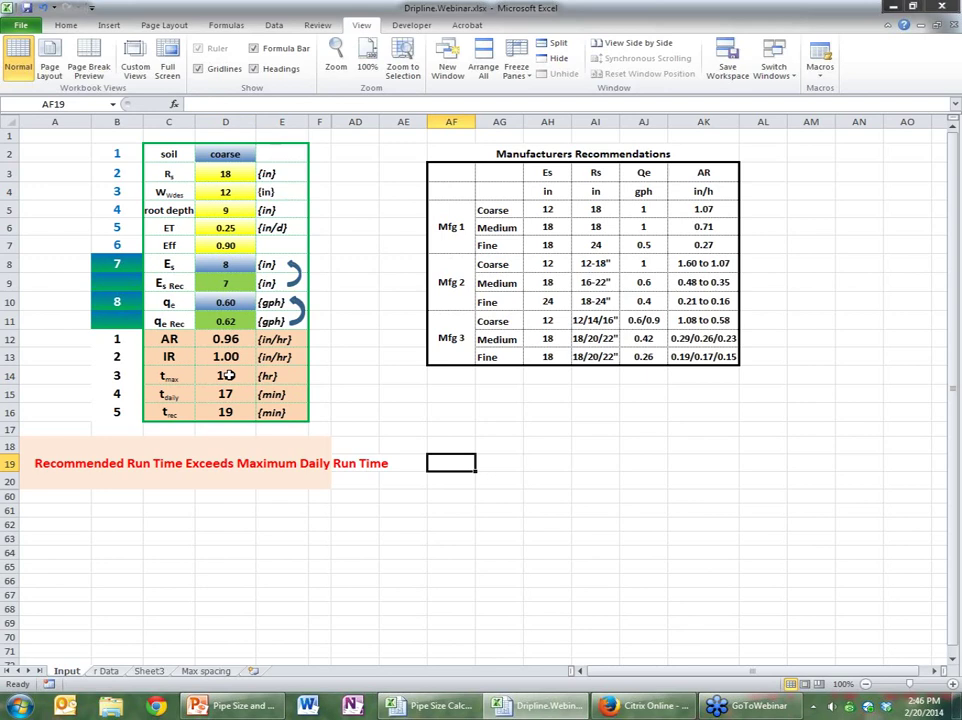
pyautogui.click(228, 375)
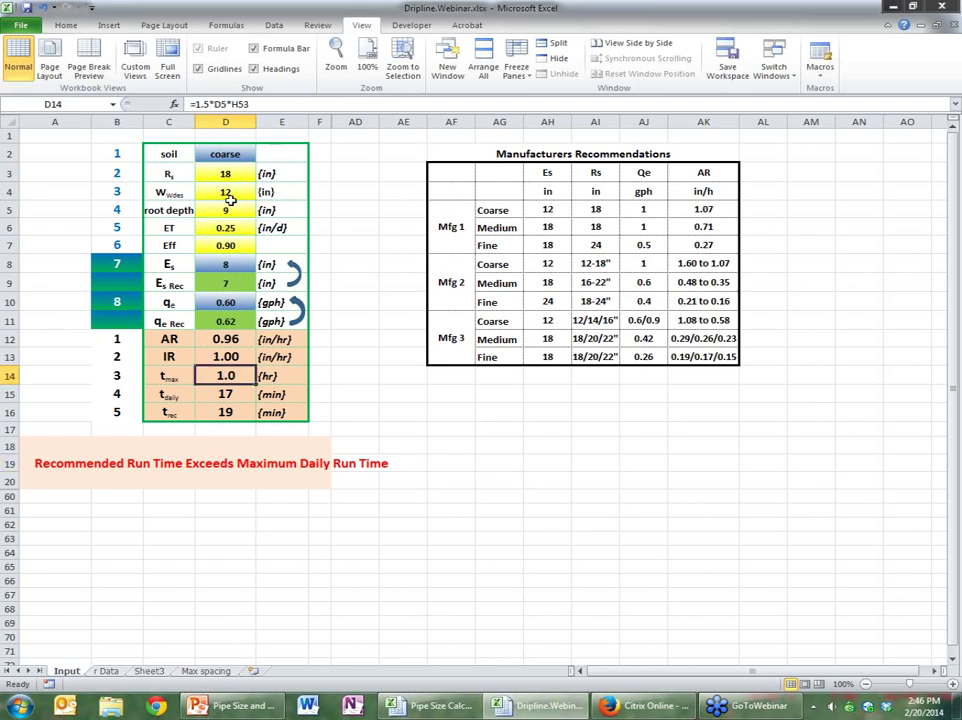
pyautogui.click(230, 209)
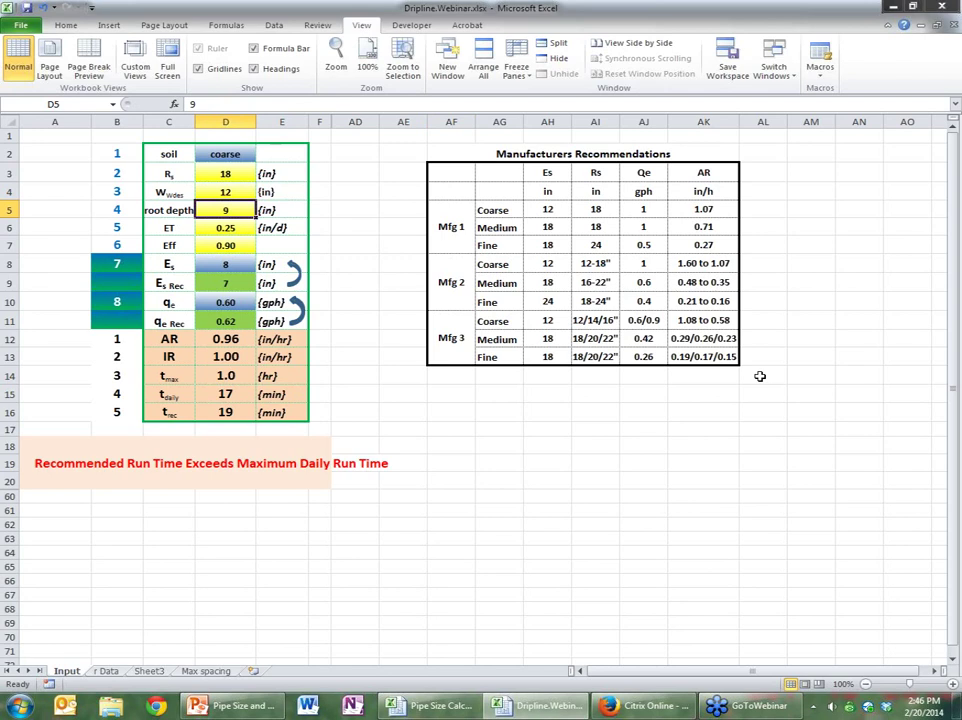
pyautogui.write('12')
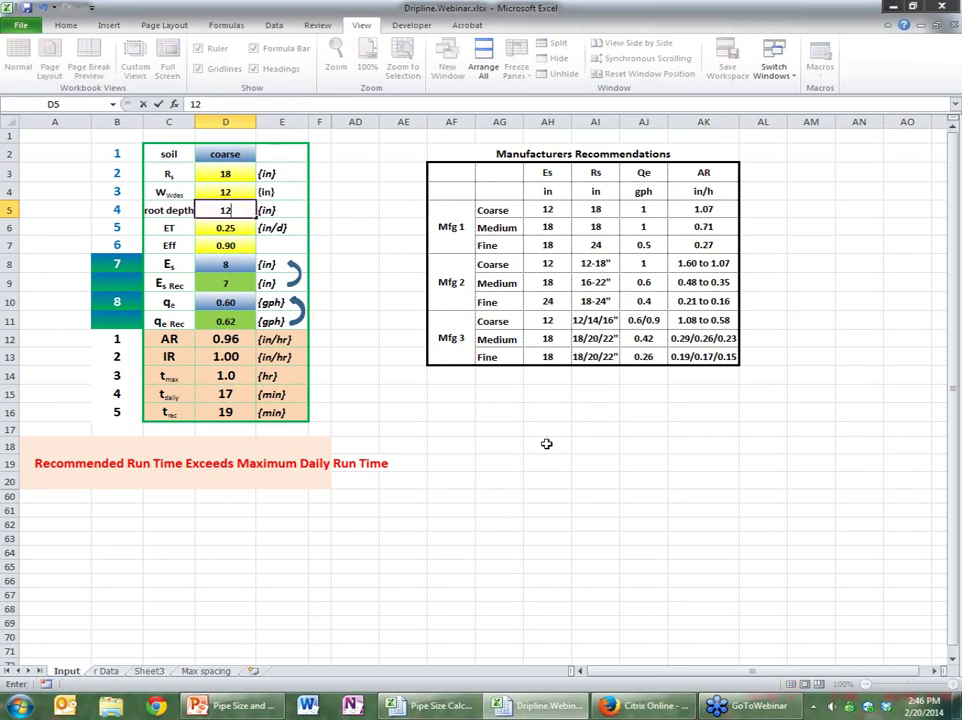
pyautogui.press('Return')
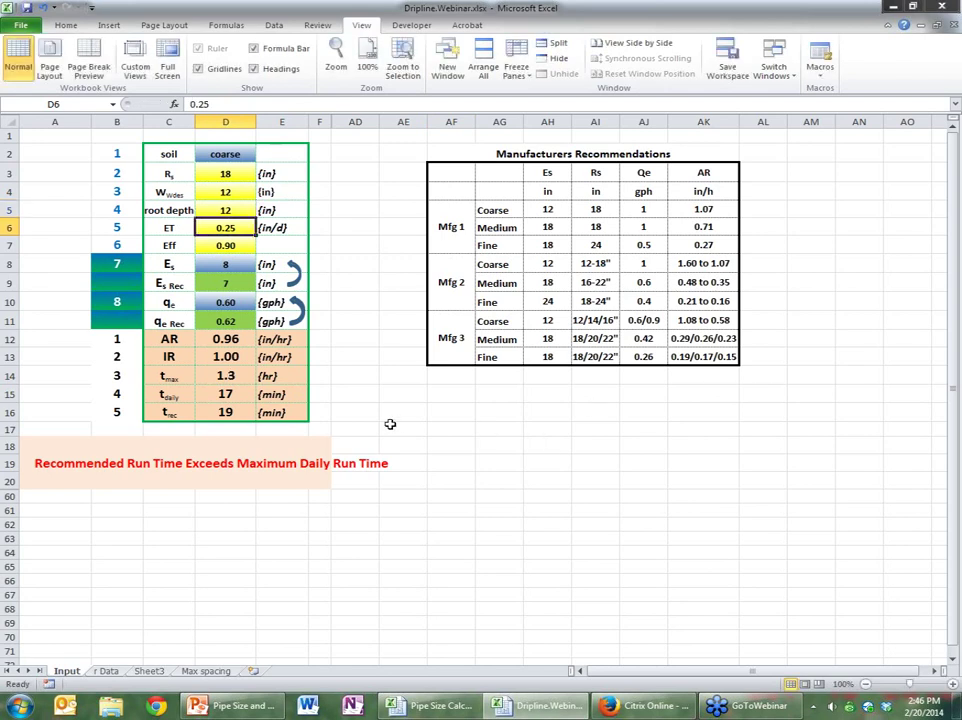
pyautogui.click(226, 376)
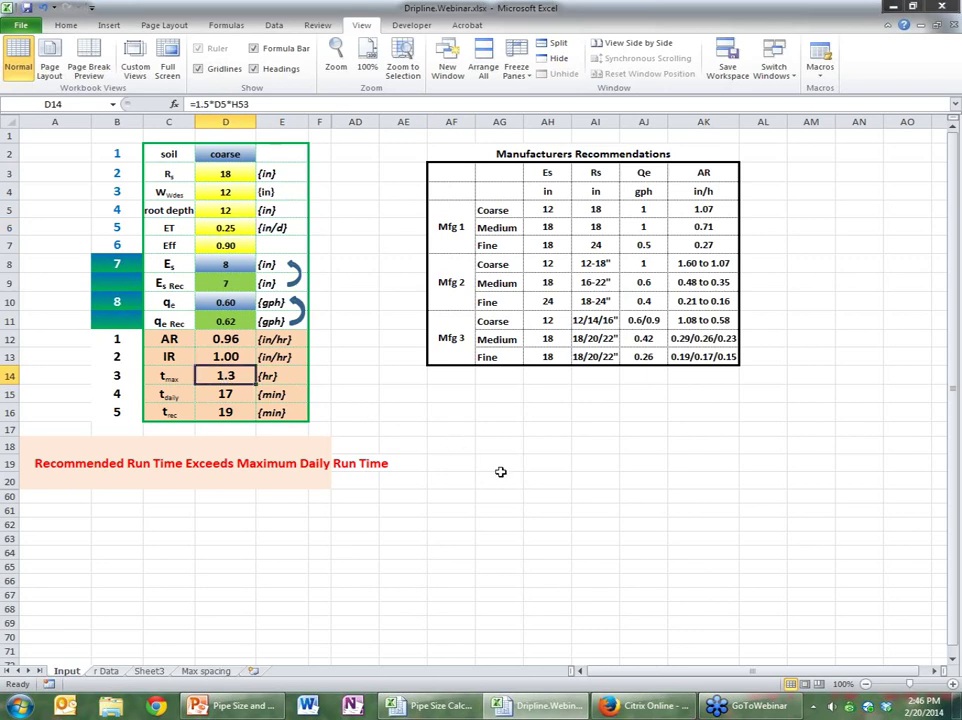
pyautogui.click(218, 209)
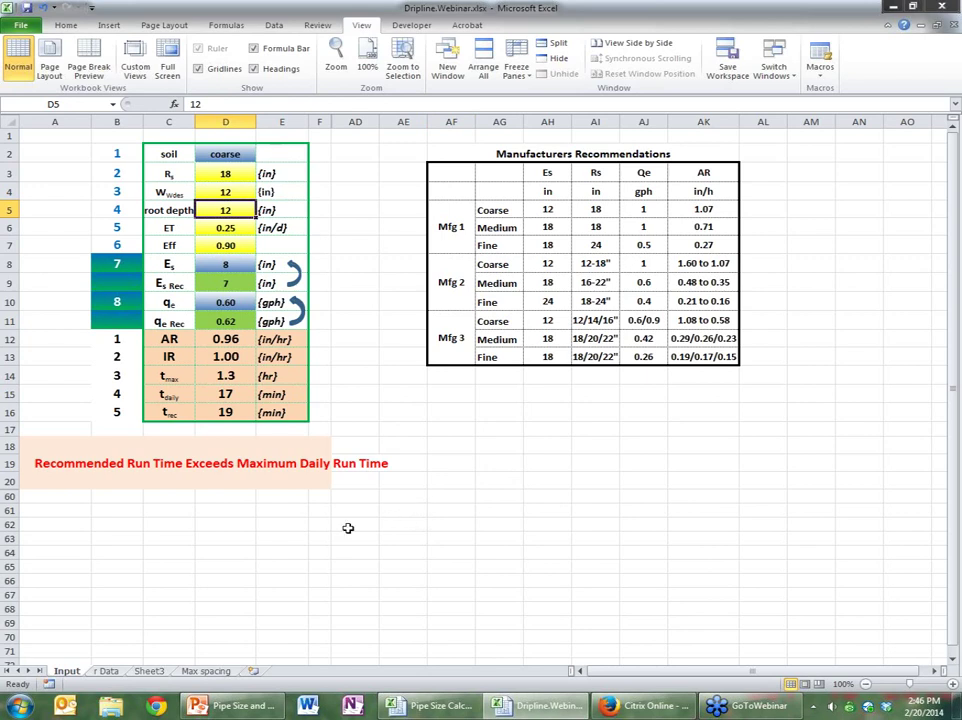
# Switch from Excel to the PowerPoint webinar deck's slide thumbnails
pyautogui.click(271, 523)
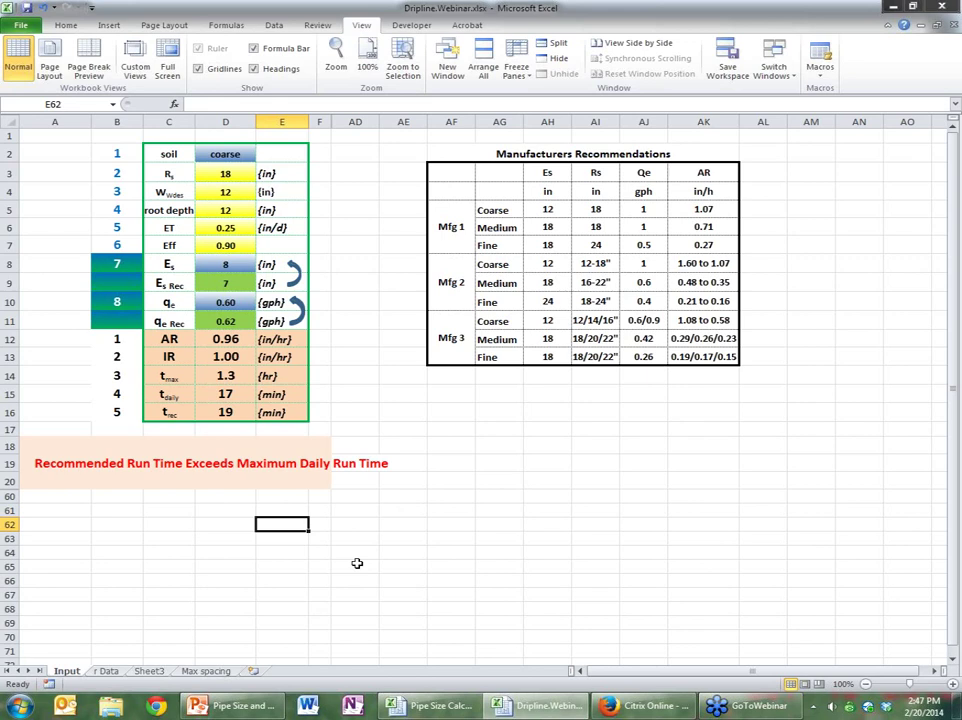
pyautogui.click(248, 706)
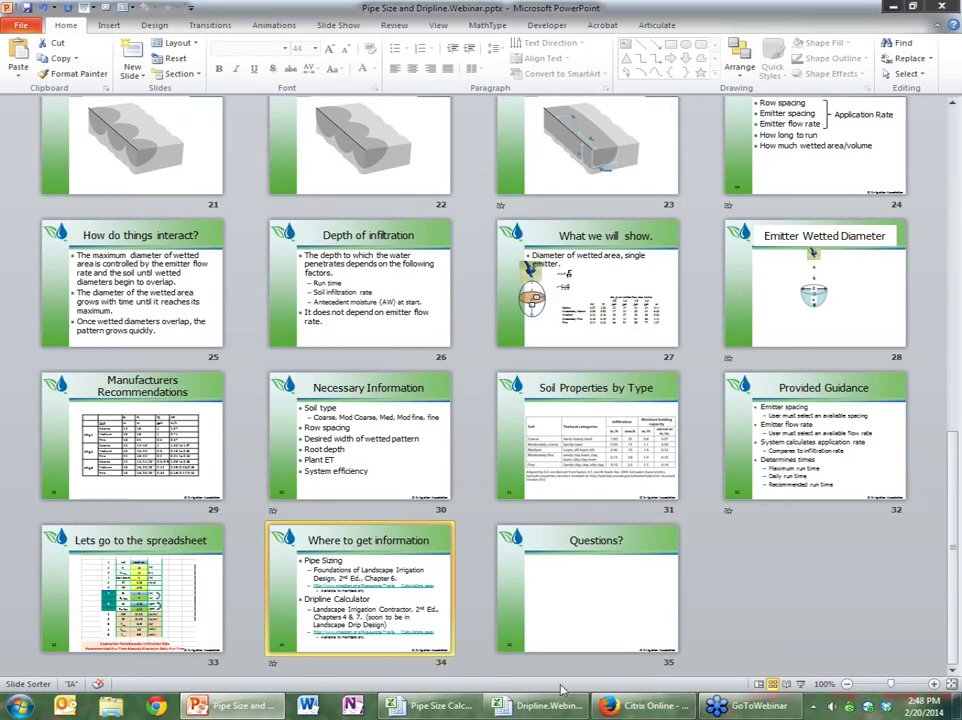